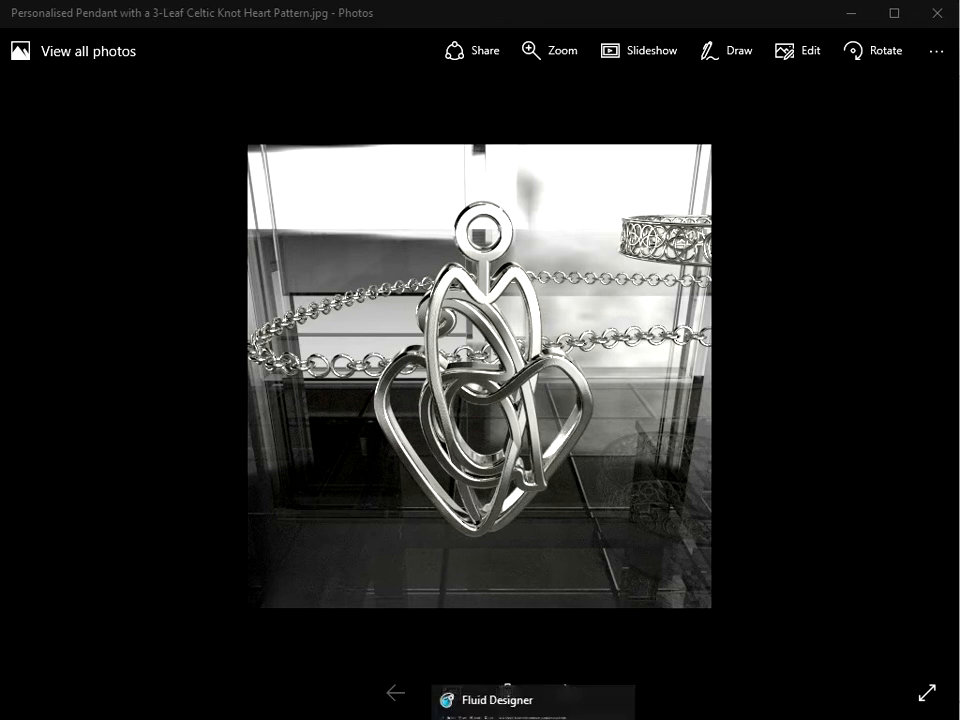
Switch to Fluid Designer, browse the 3D Templates - Connectors library and highlight the 2.5mm diameter hole wire connector.
left_click(534, 718)
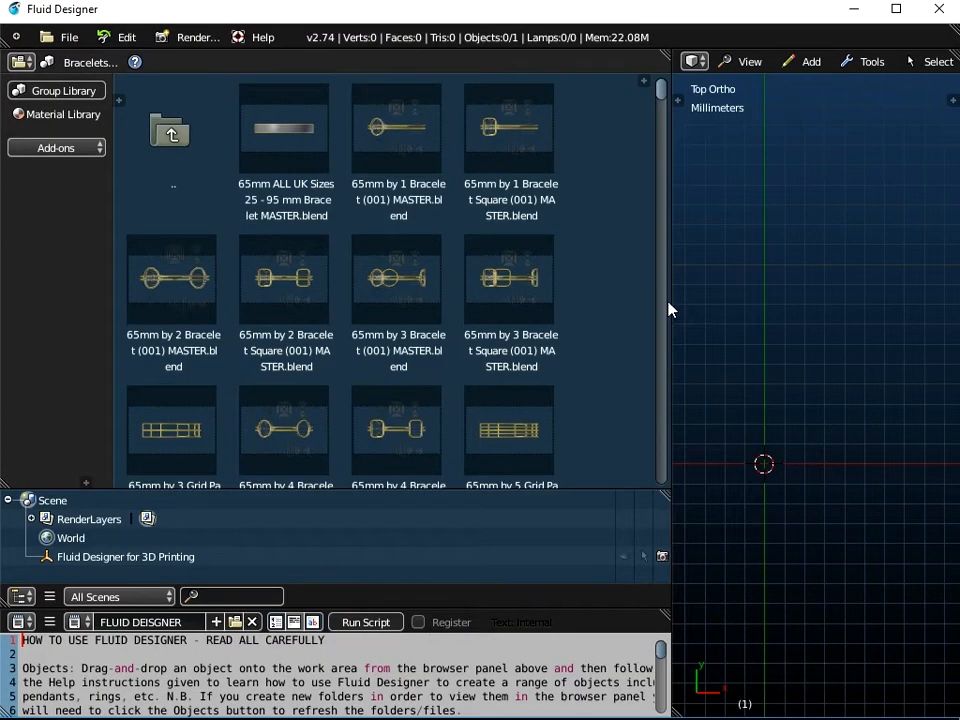
left_click(80, 63)
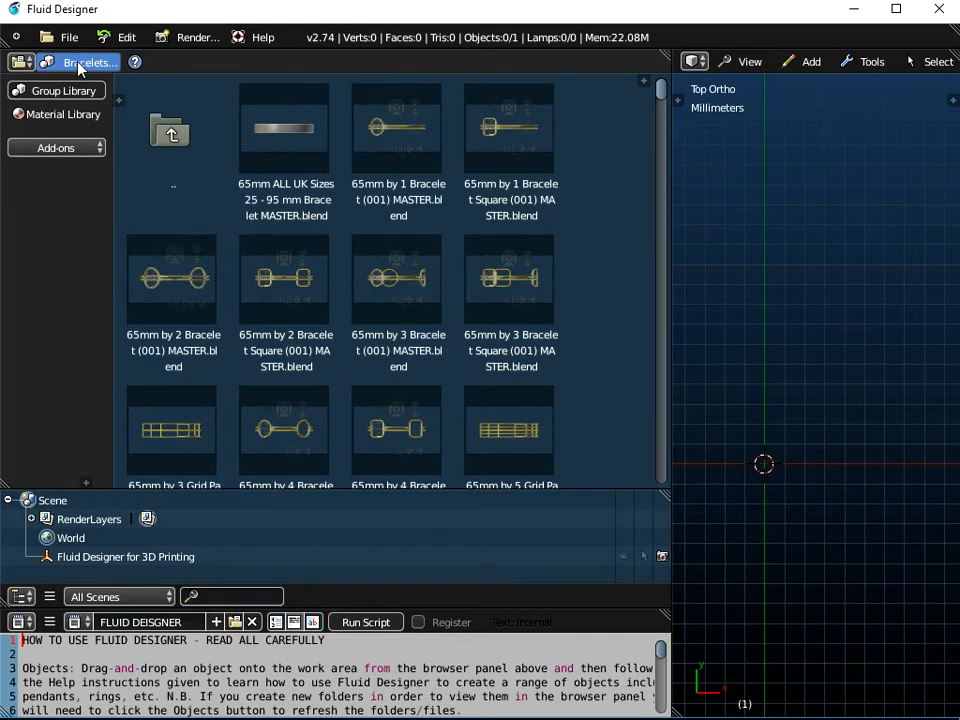
left_click(82, 86)
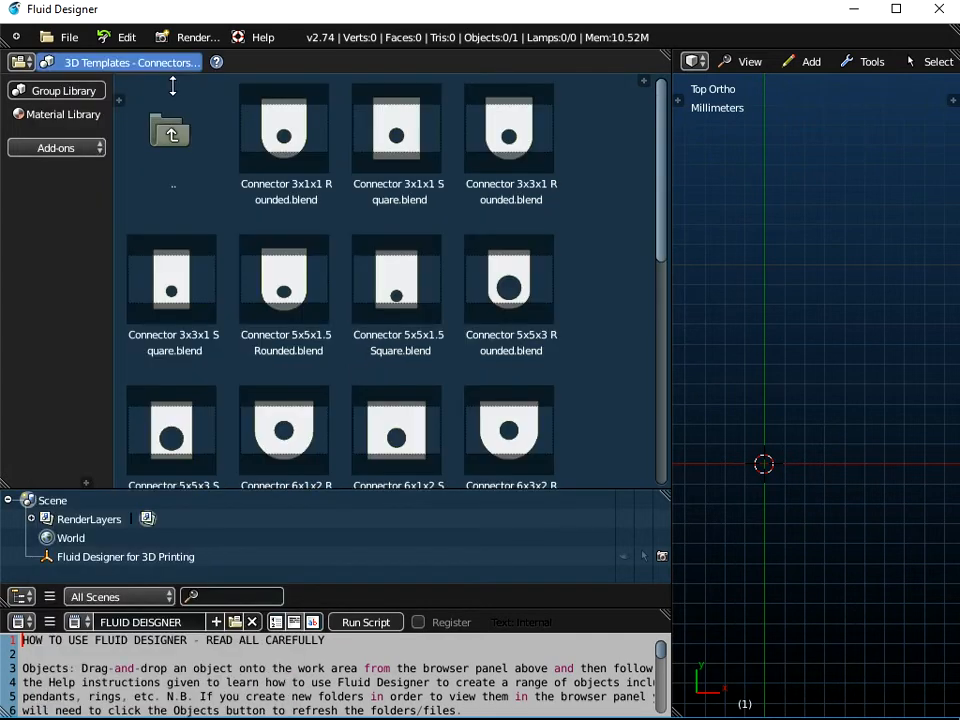
scroll(354, 318, "down", 10)
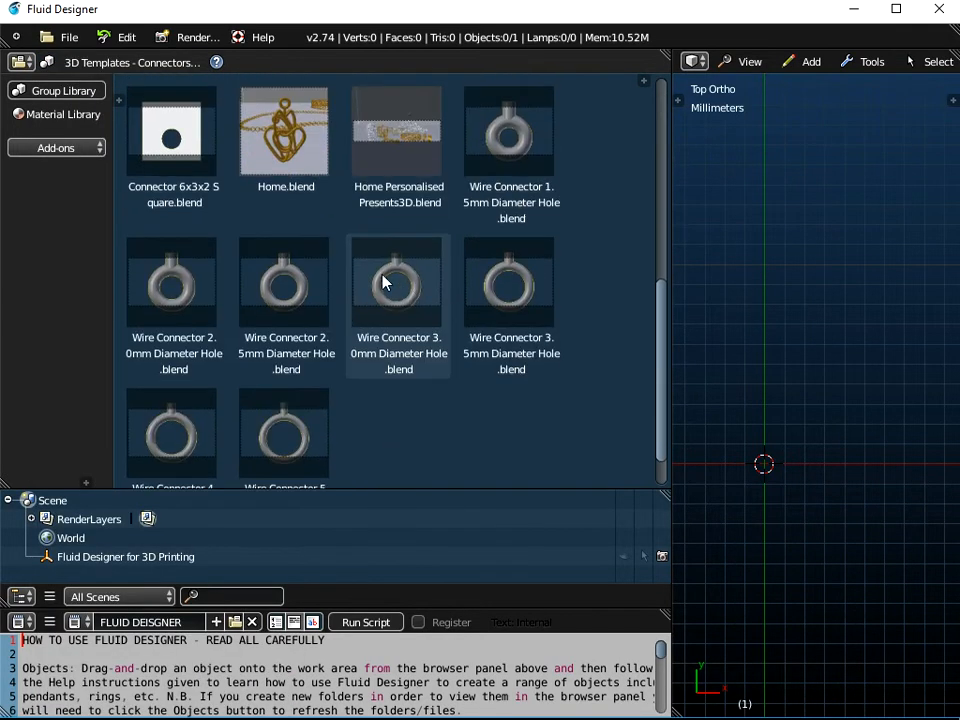
left_click(285, 295)
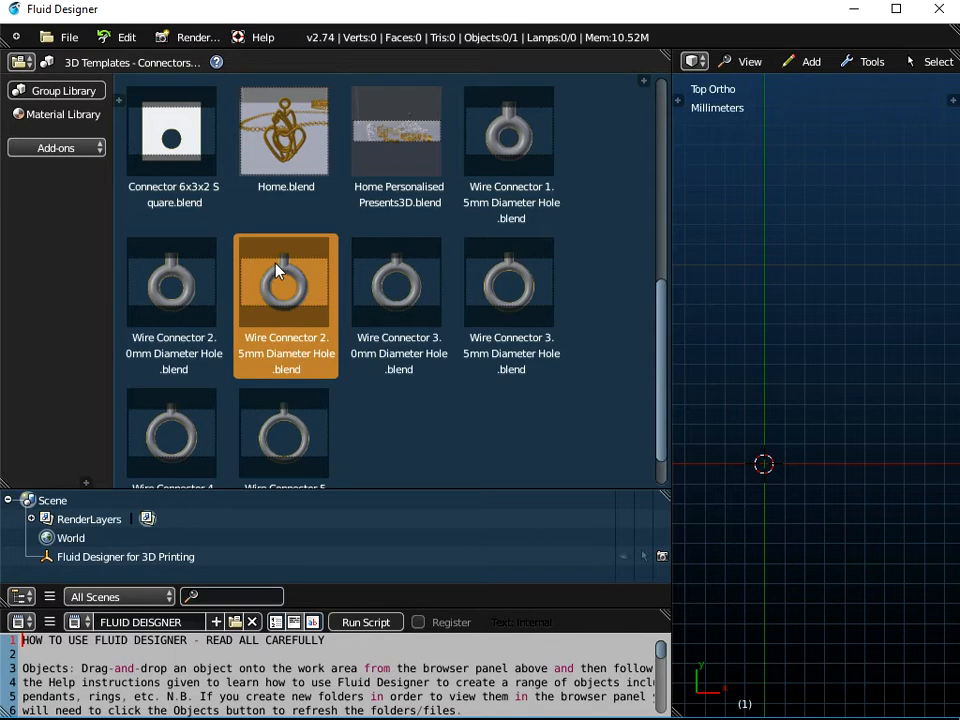
Browse the Patterns - Alphabet Harrington Font library and highlight the letter a.
left_click(75, 62)
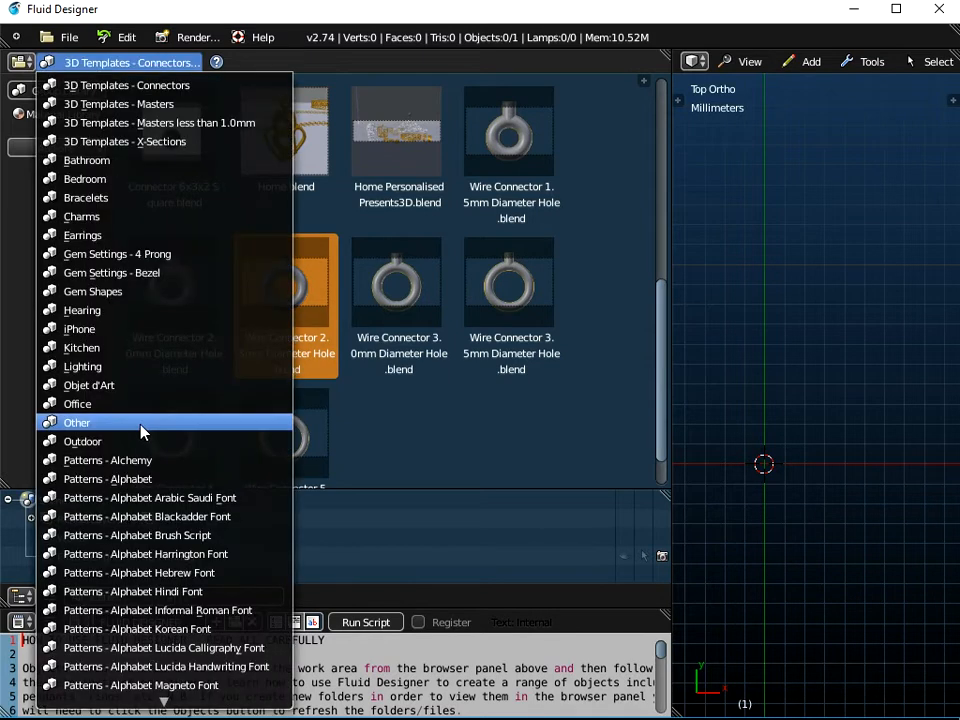
left_click(130, 556)
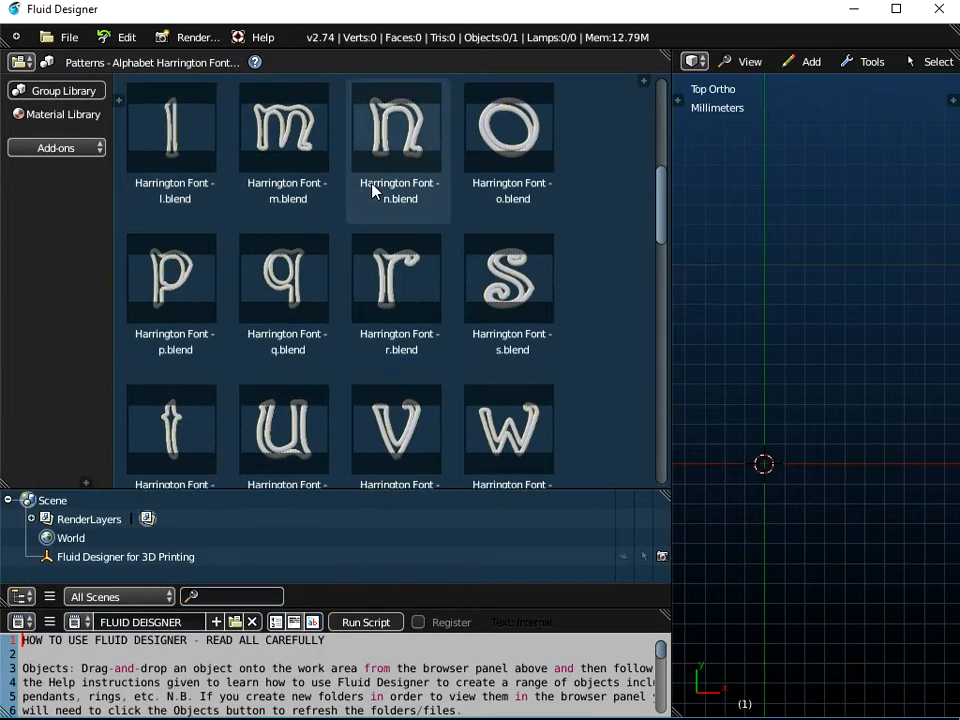
scroll(373, 192, "up", 2)
left_click_drag(660, 210, 660, 130)
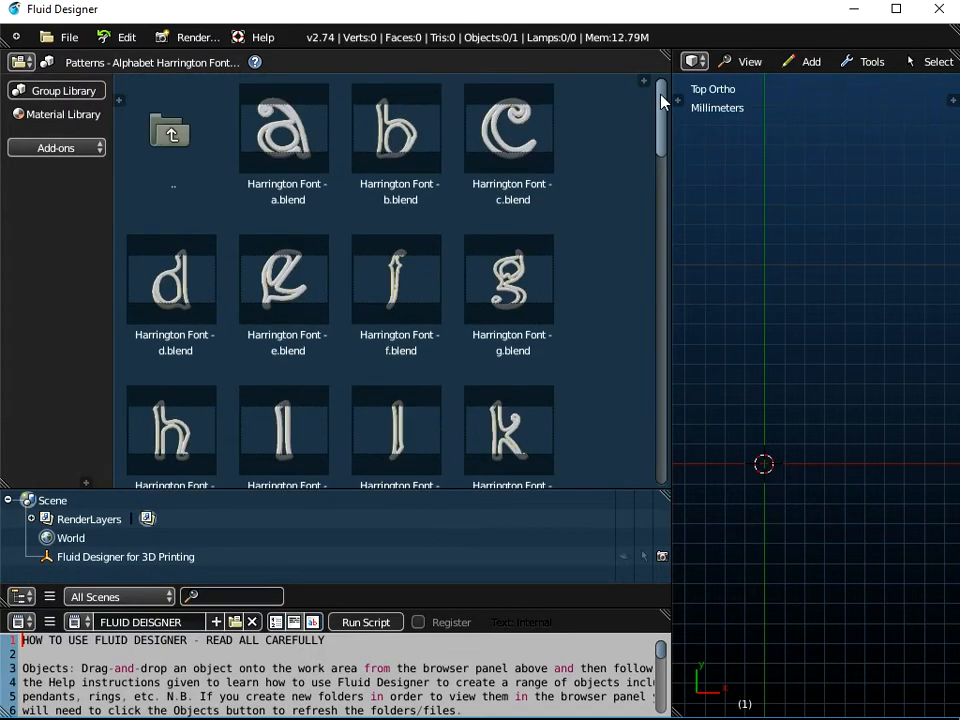
left_click(290, 135)
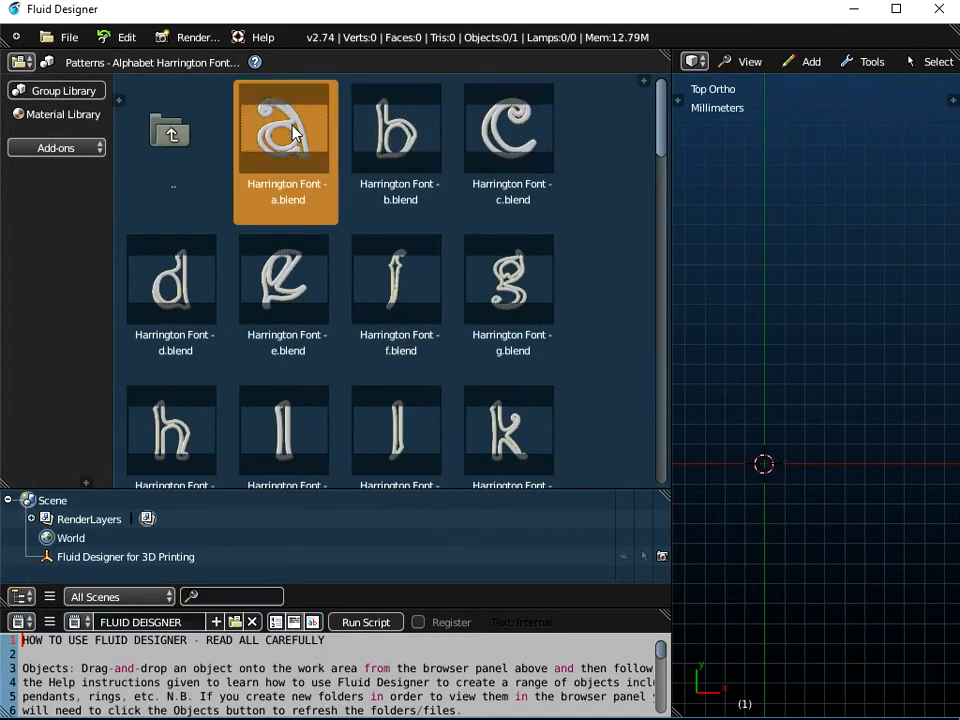
Browse the Patterns - Celtic Knot library and compare the 3-Leaf (001) and 3-Leaf (301) patterns.
left_click(84, 91)
left_click(70, 60)
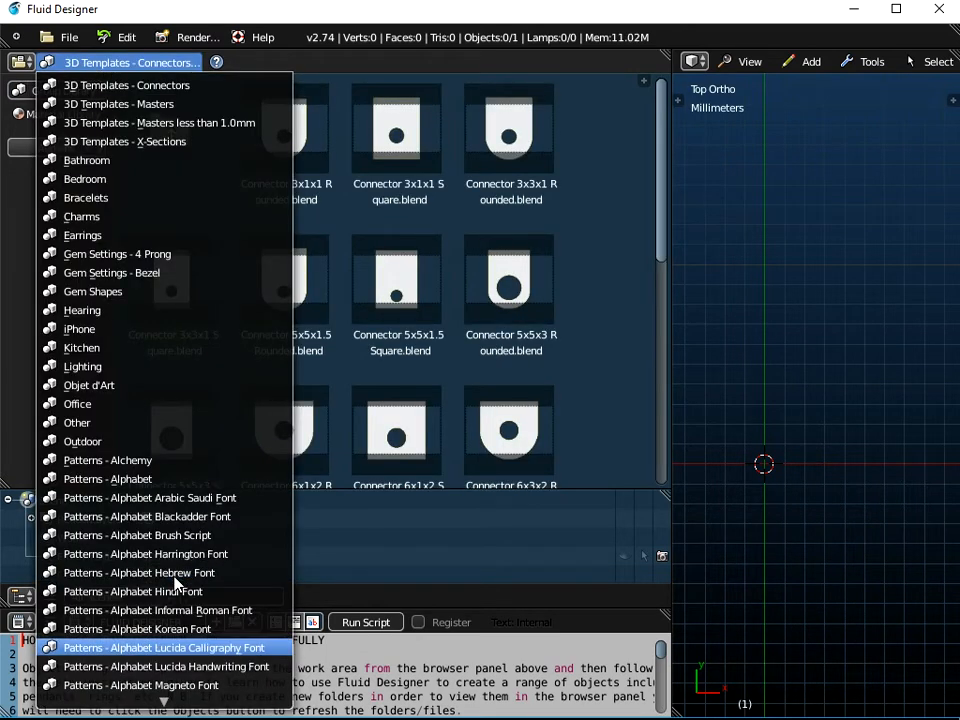
scroll(175, 583, "down", 20)
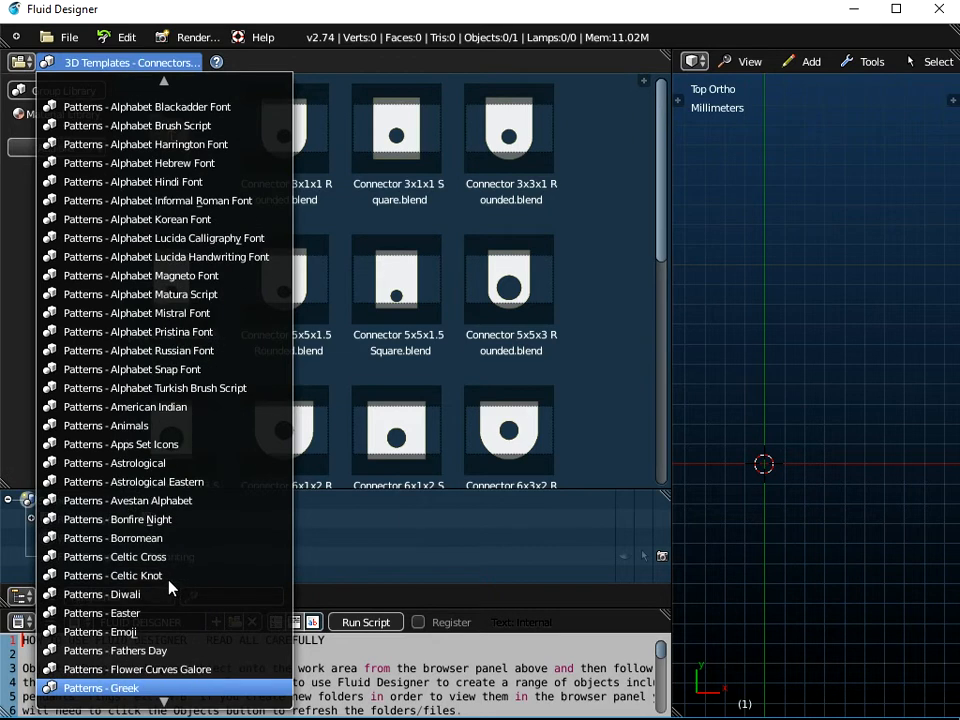
left_click(155, 577)
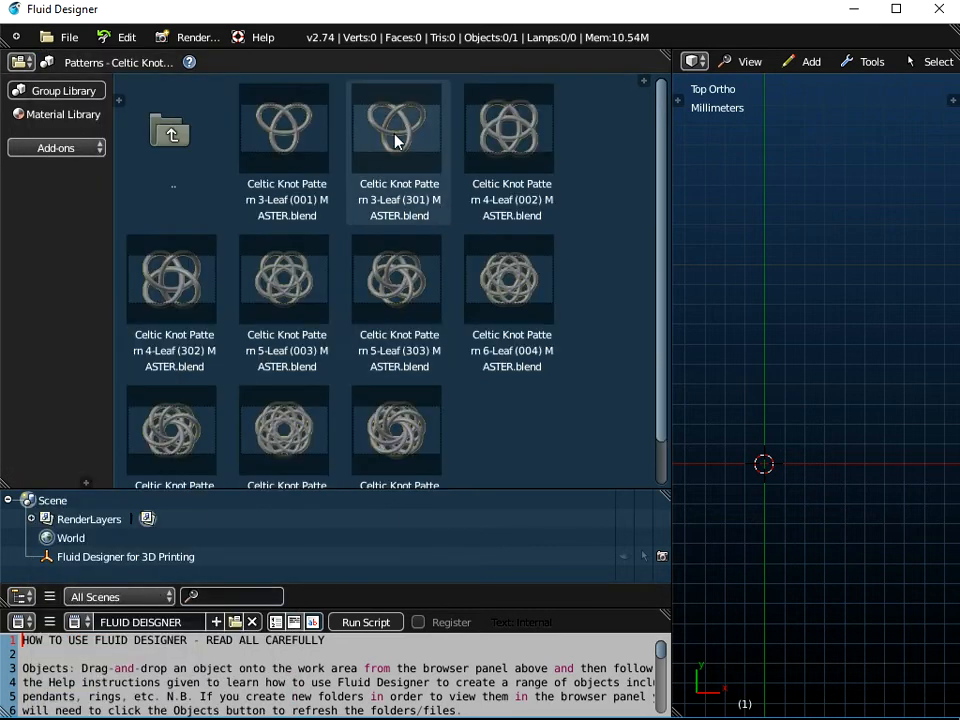
left_click(418, 124)
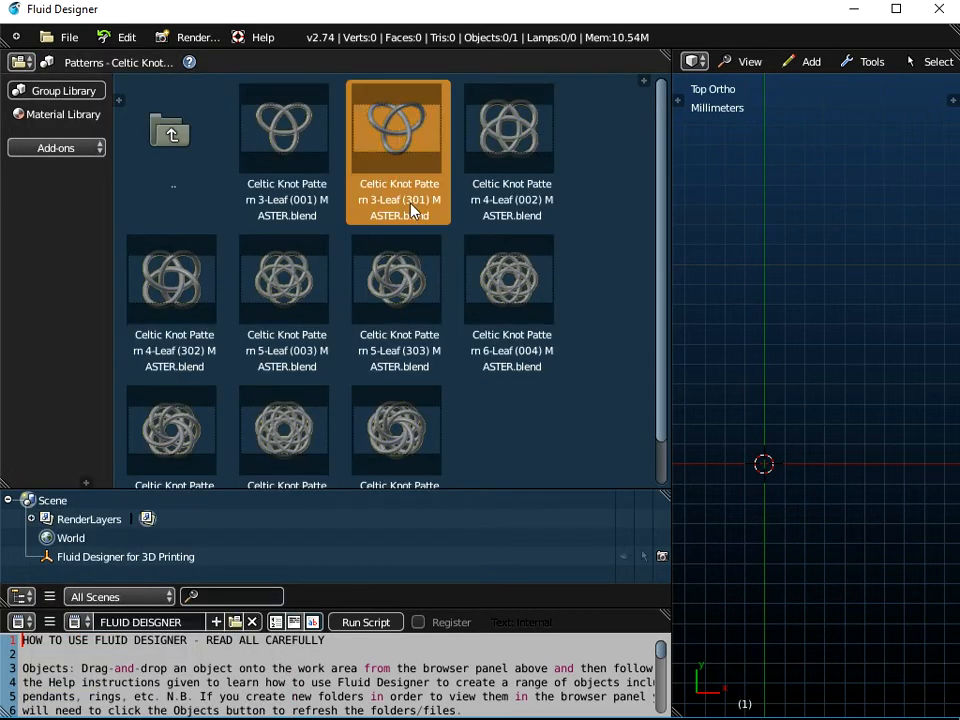
left_click(282, 160)
left_click(394, 129)
left_click(317, 137)
left_click(401, 134)
Load the Celtic Knot Pattern 3-Leaf (301), then the 3-Leaf (001), and examine each one's shape in 3D.
left_click_drag(399, 137, 790, 352)
middle_click_drag(636, 429, 649, 358)
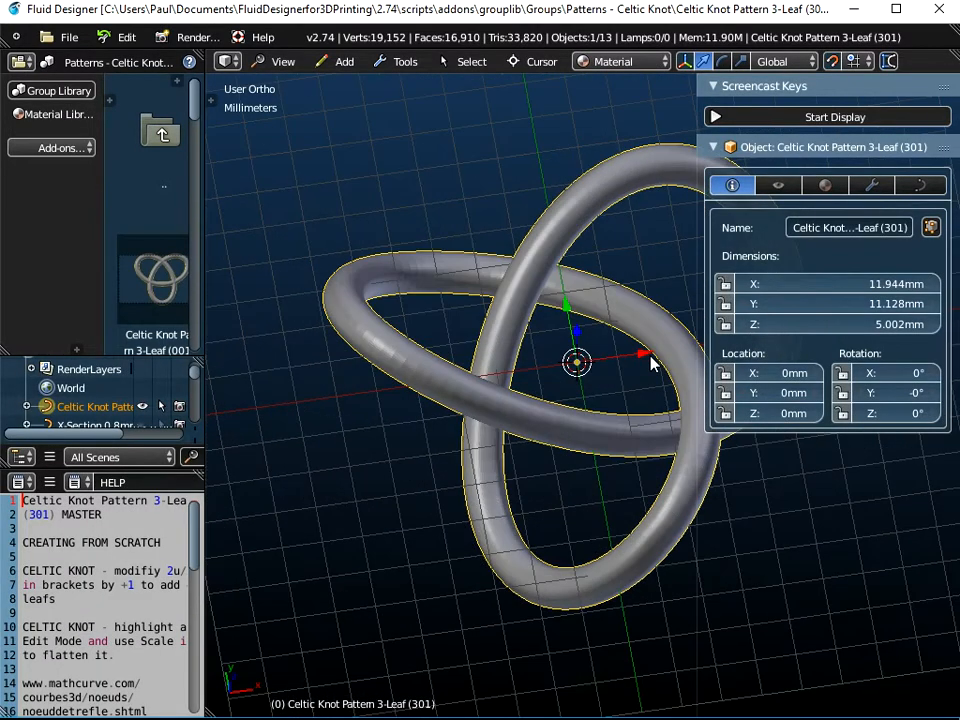
left_click_drag(155, 274, 519, 418)
middle_click_drag(519, 418, 572, 274)
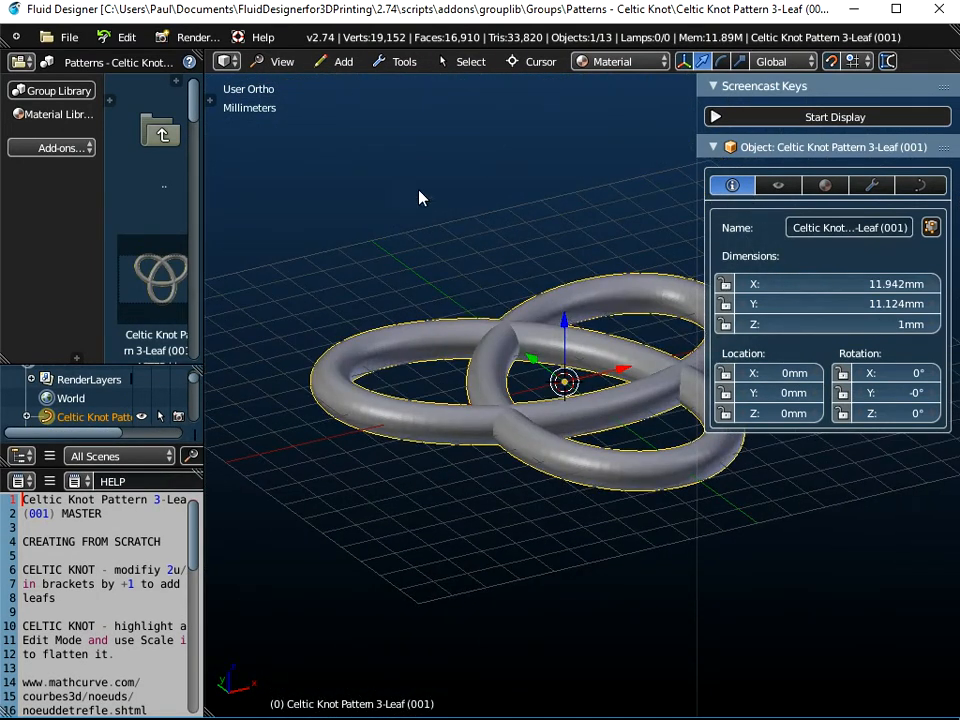
Look up the Celtic Knots entry among the addable curves, and replace the knot model with a new blank scene.
left_click(342, 63)
mouse_move(350, 103)
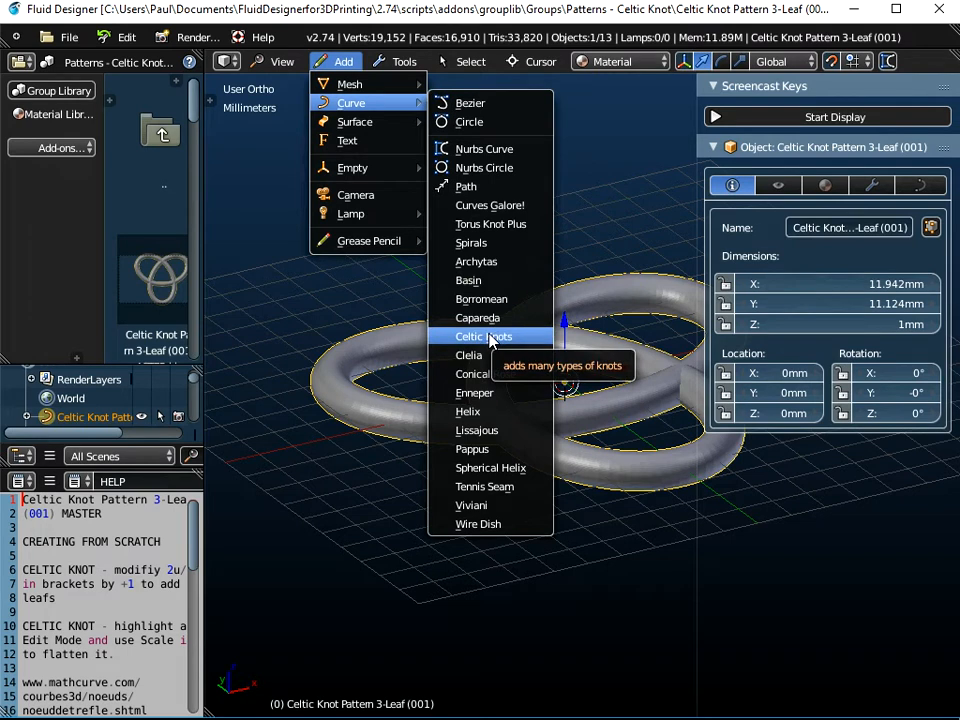
left_click(66, 38)
left_click(72, 60)
left_click(66, 72)
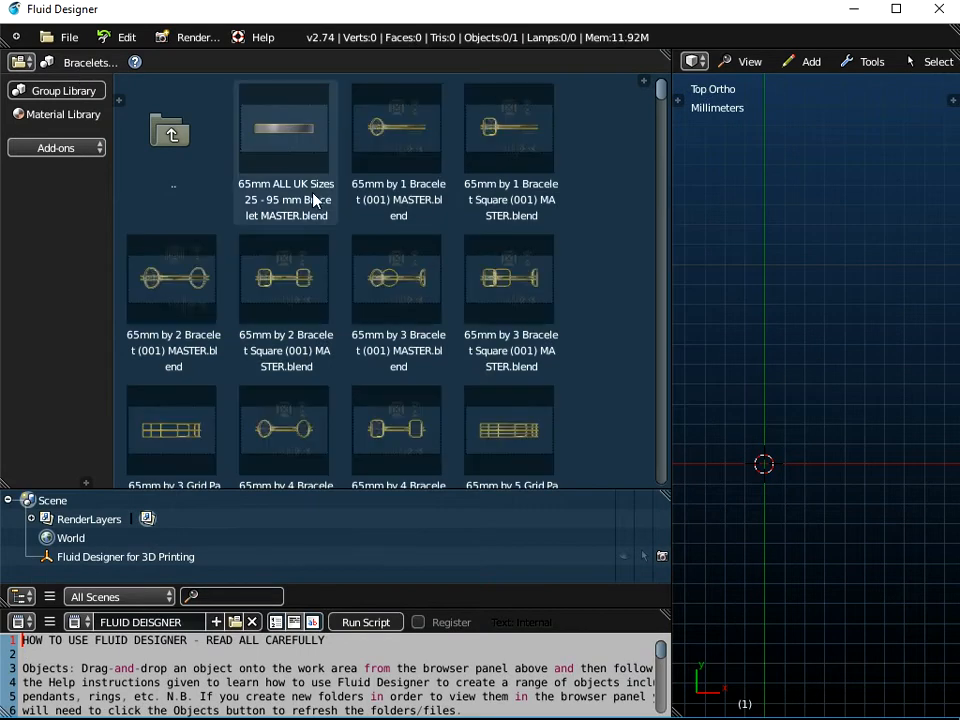
Load the letter a from the Patterns - Alphabet Harrington Font library into the work area and select it.
left_click(88, 62)
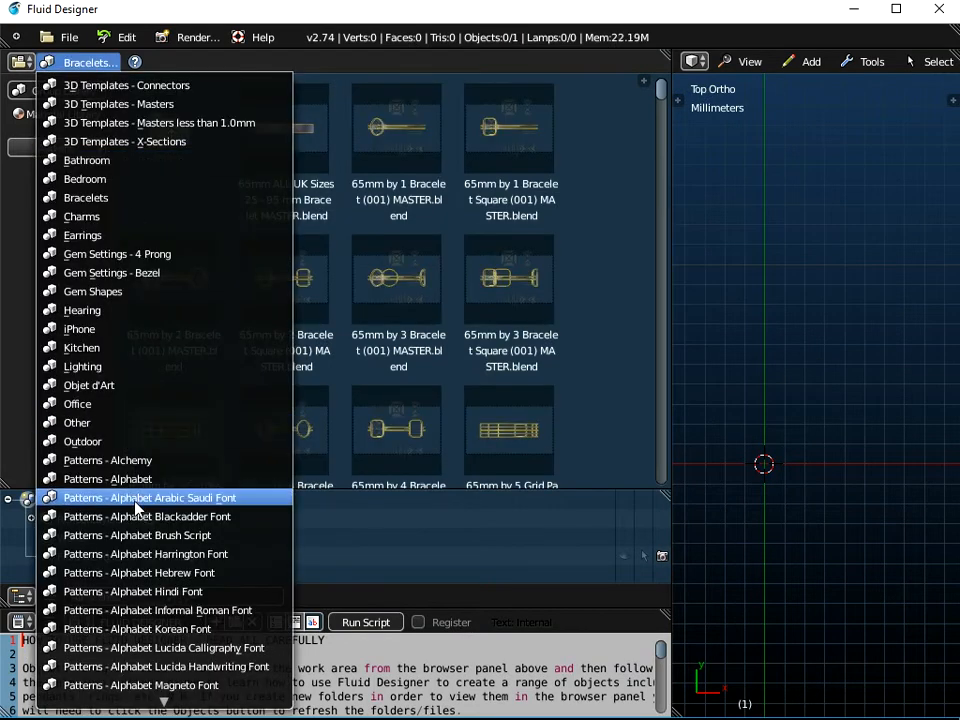
left_click(137, 554)
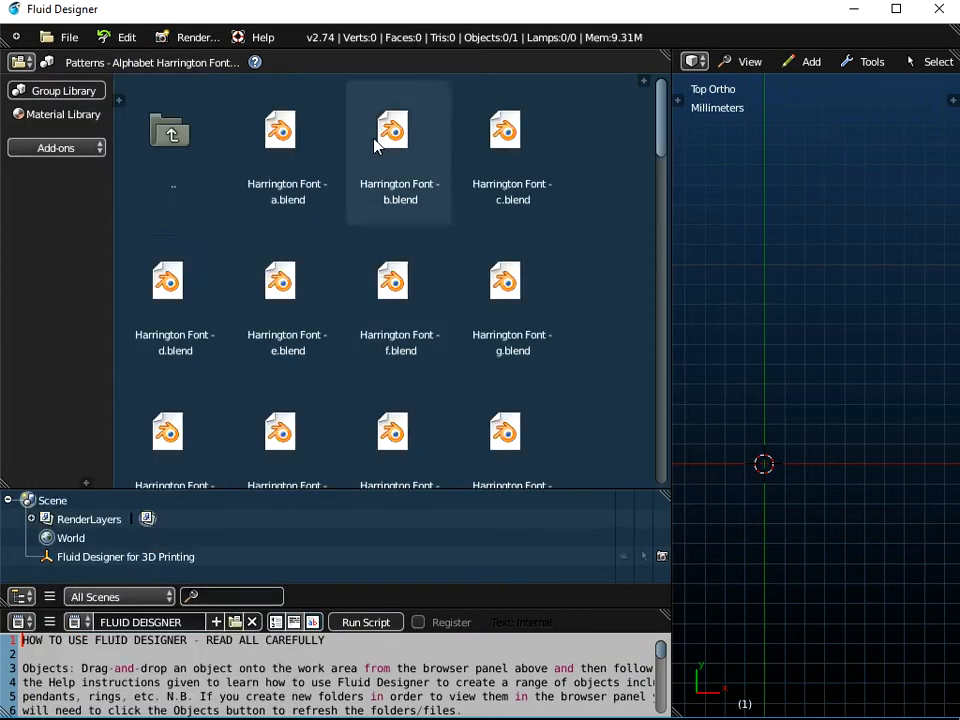
left_click_drag(280, 130, 418, 412)
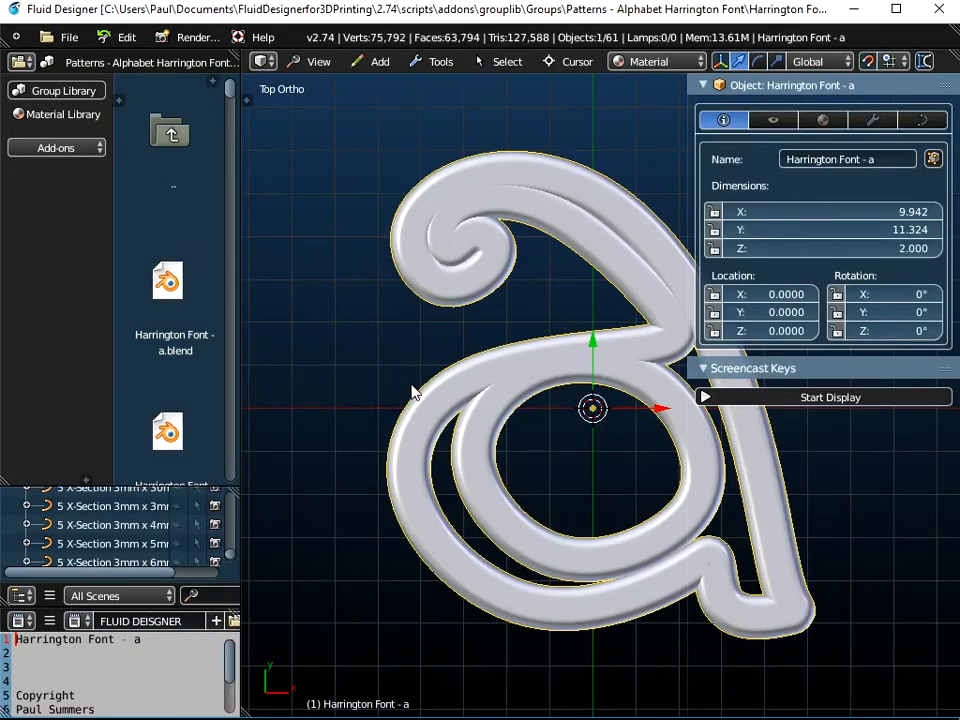
scroll(414, 390, "down", 3)
scroll(80, 528, "down", 2)
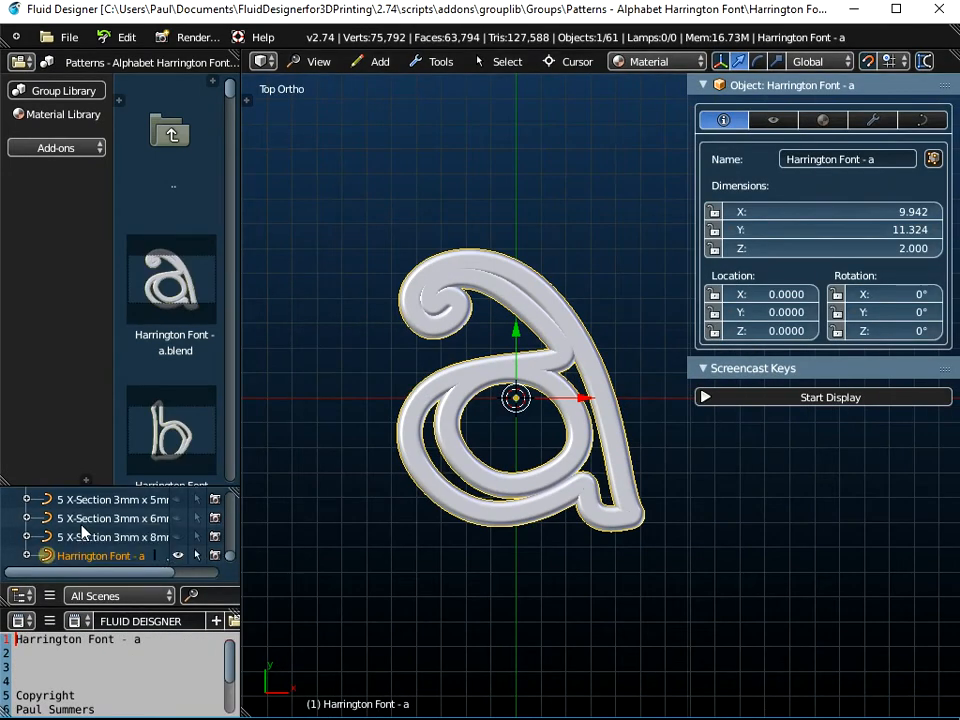
left_click(92, 557)
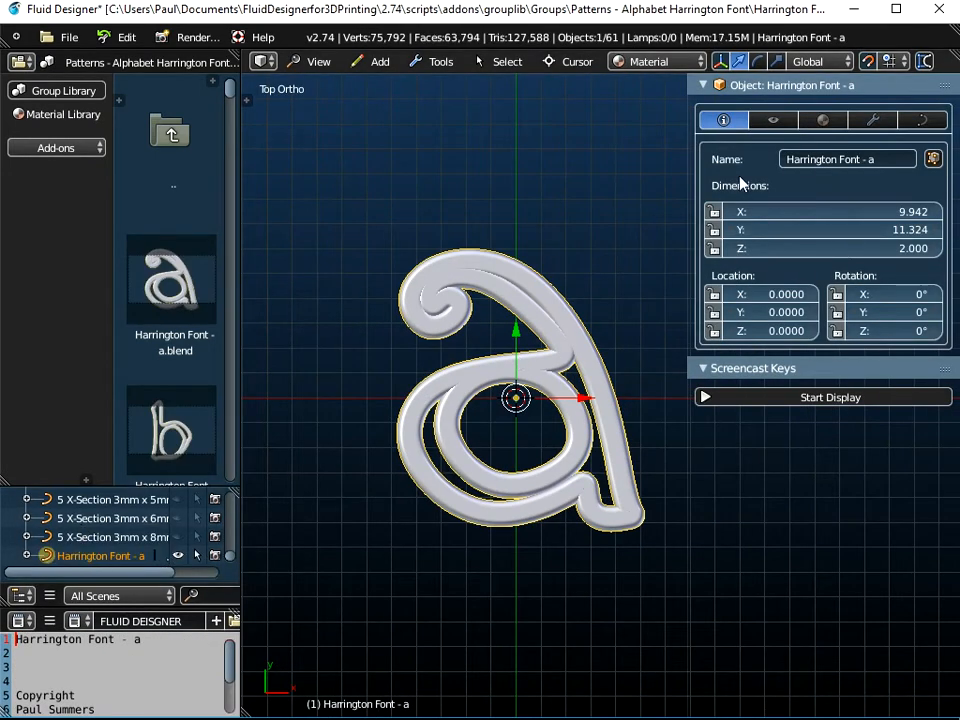
Show the letter's curve data and turn on the screencast keys display, collapsing its settings.
left_click(921, 120)
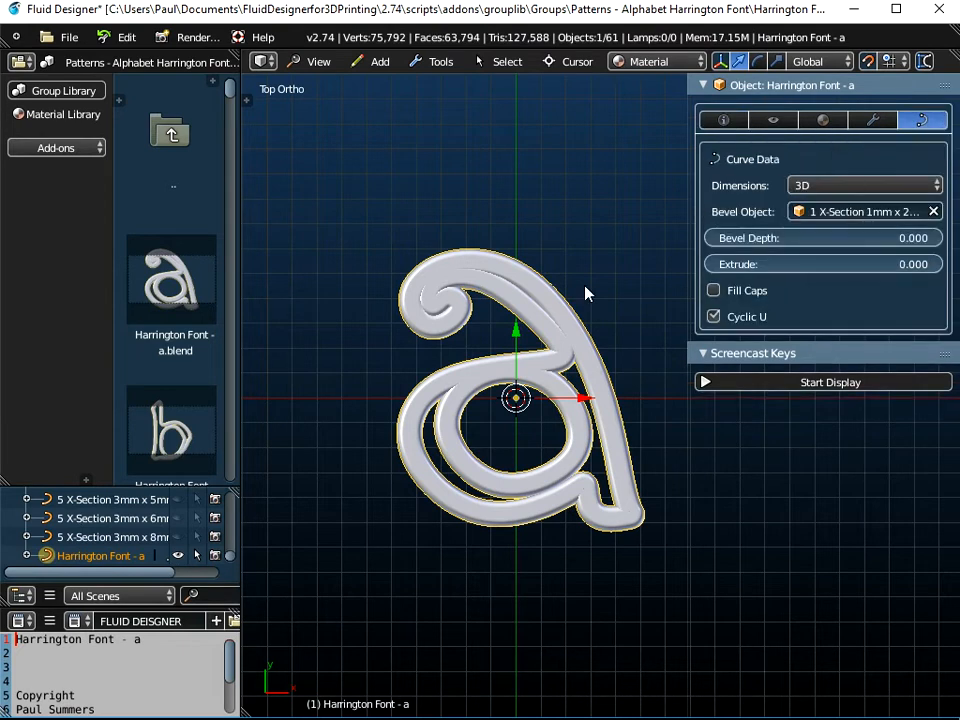
middle_click_drag(507, 383, 551, 253)
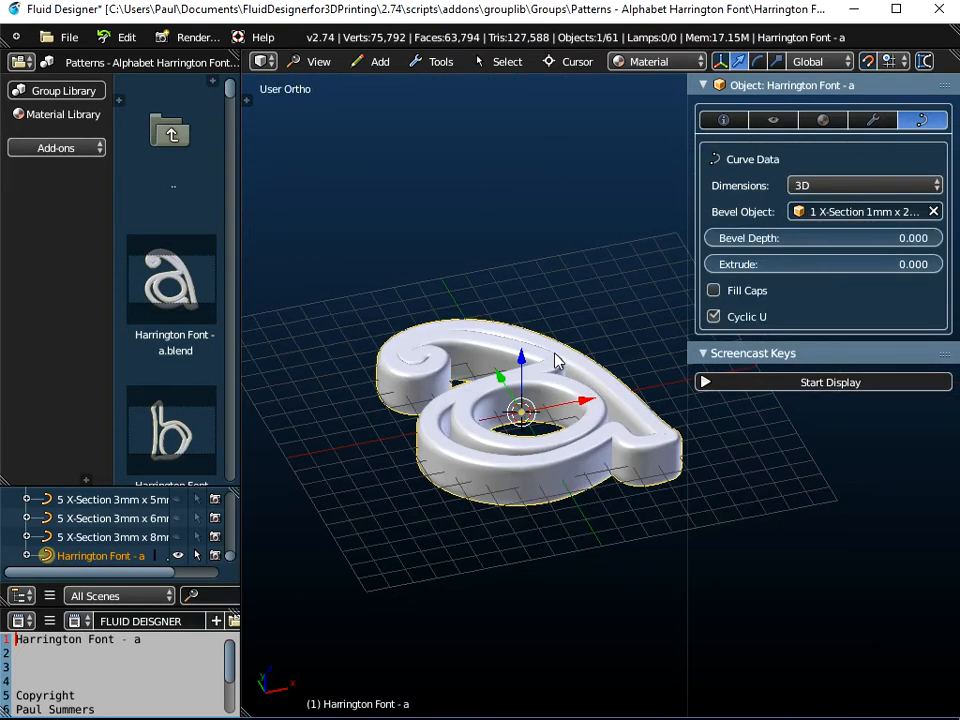
left_click(806, 382)
left_click(760, 353)
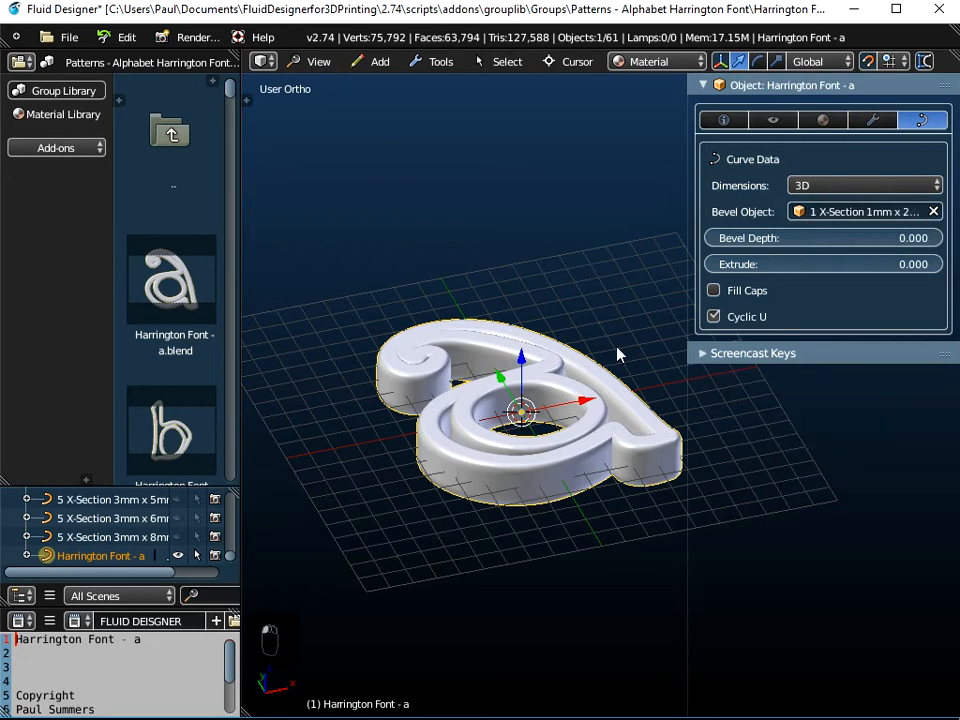
Try the 1mm x 1mm, 1mm x 3mm and 1mm x 4mm X-Sections as the letter's bevel object, ending on 1mm x 2mm.
left_click(860, 212)
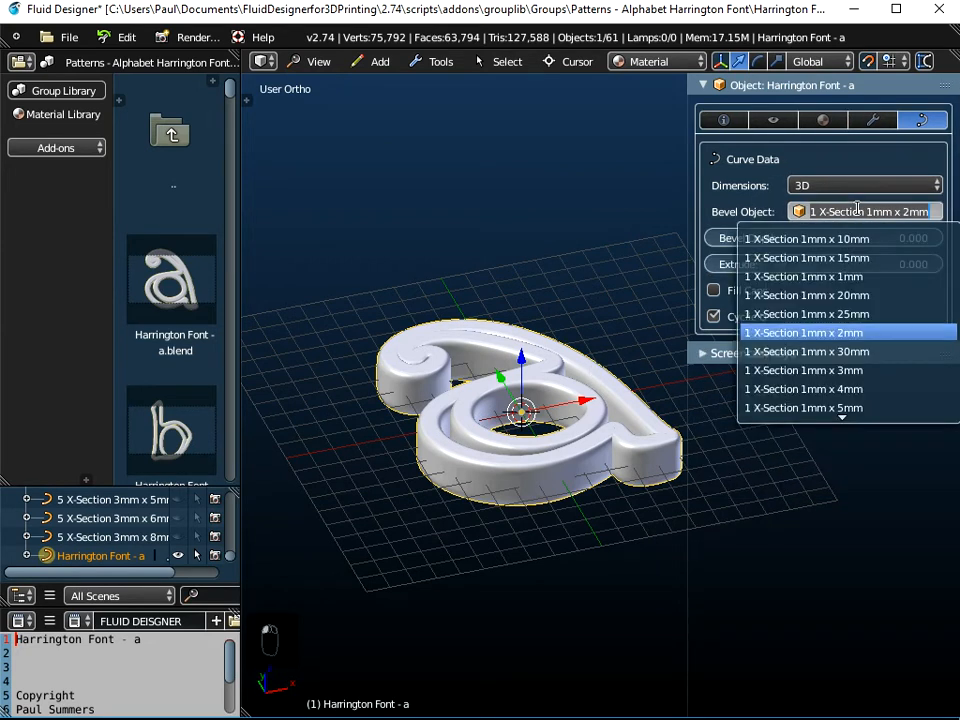
left_click(841, 275)
left_click(842, 213)
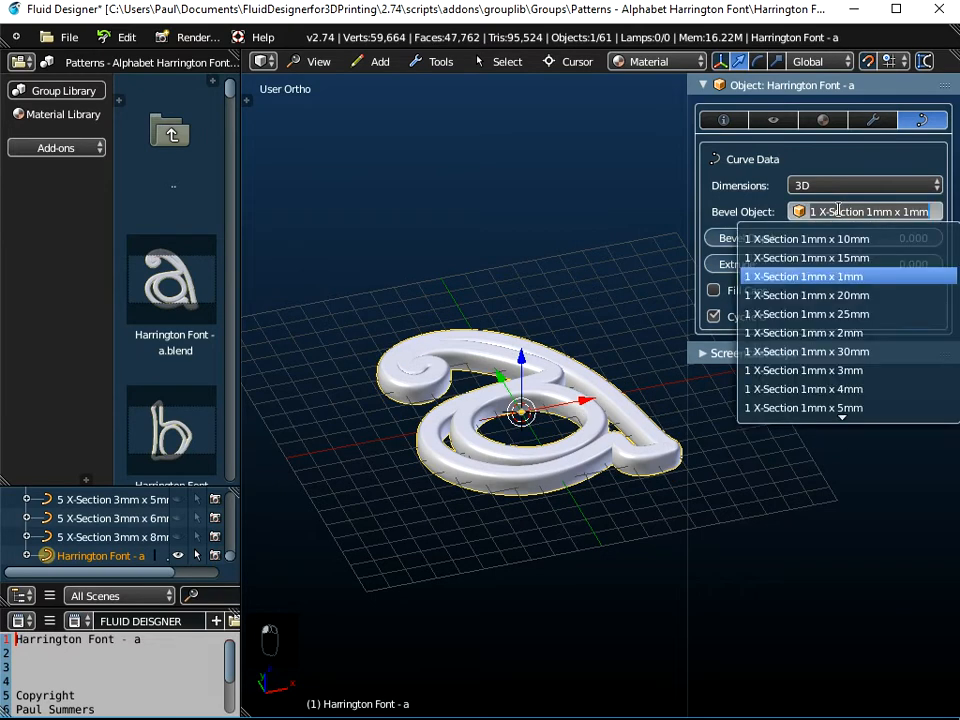
left_click(838, 369)
left_click(842, 212)
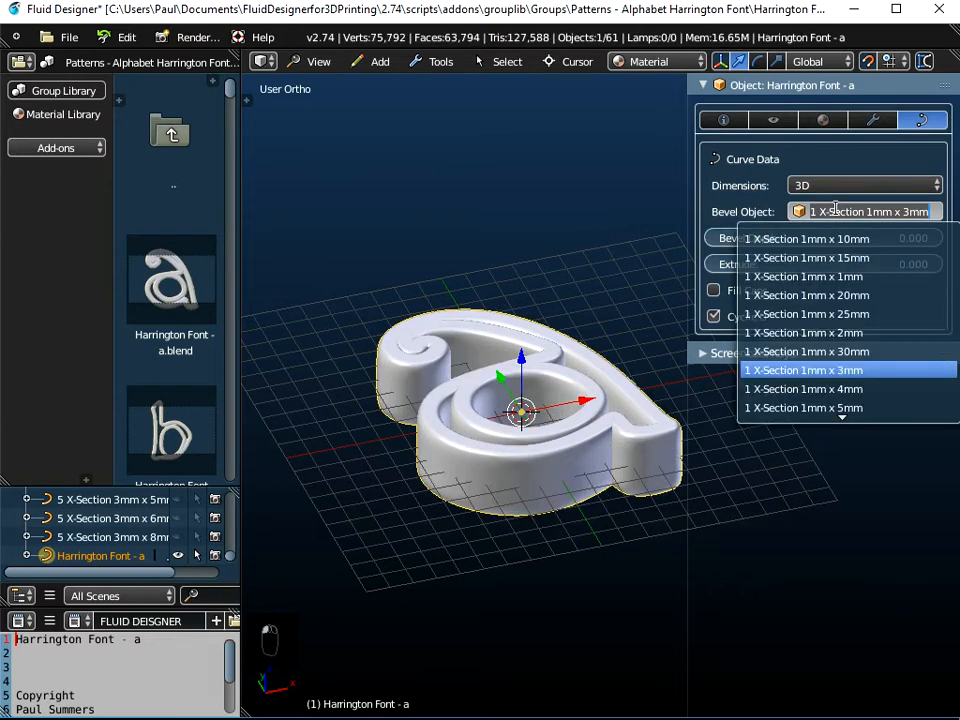
left_click(842, 389)
left_click(838, 211)
left_click(793, 332)
middle_click_drag(608, 381, 581, 491)
scroll(581, 491, "up", 3)
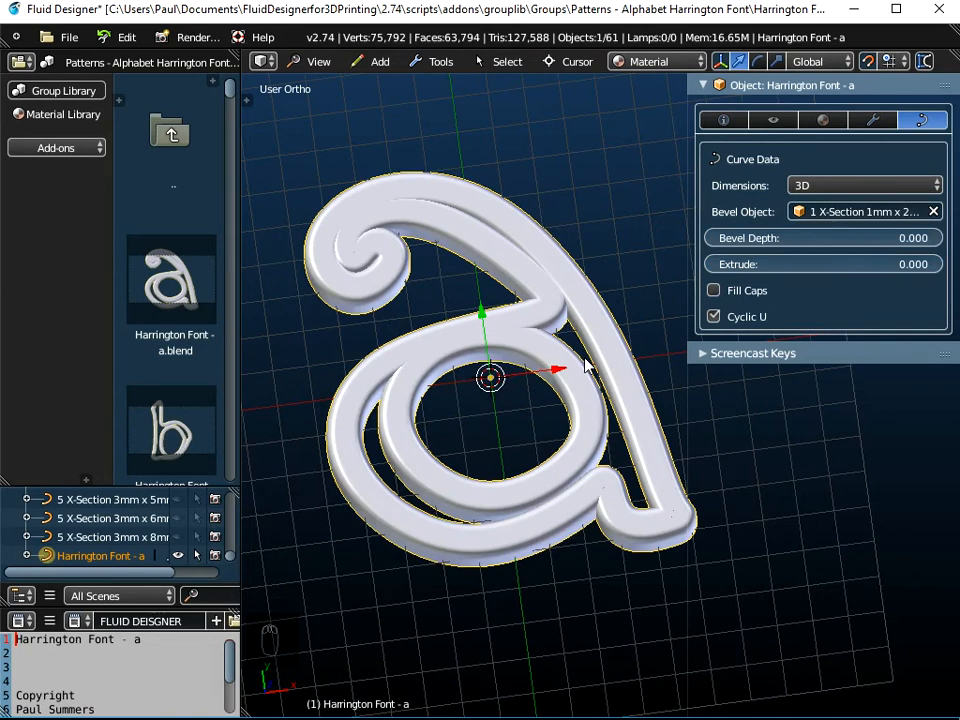
middle_click_drag(534, 454, 536, 505)
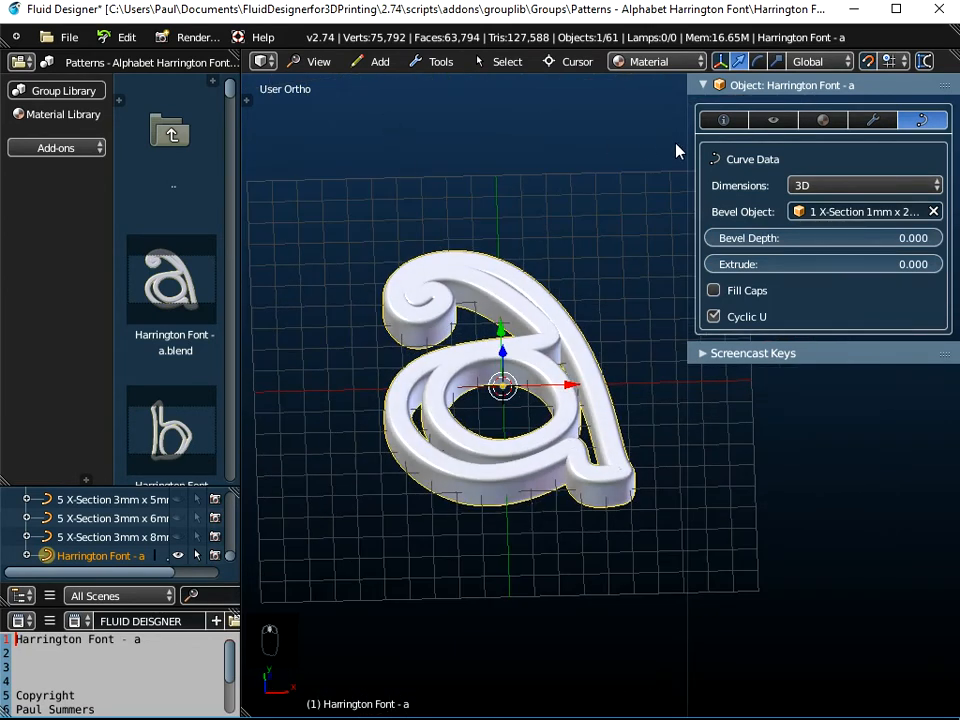
Scale the letter a uniformly from the top view to about 15.9 x 18.1 x 3.2 mm.
left_click(723, 120)
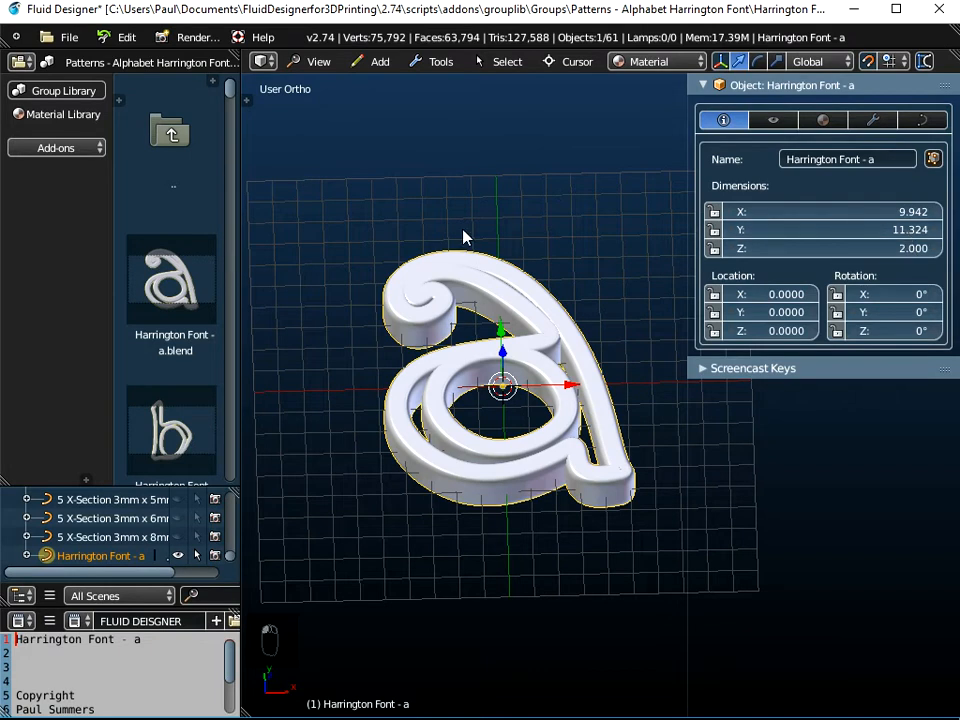
left_click(322, 65)
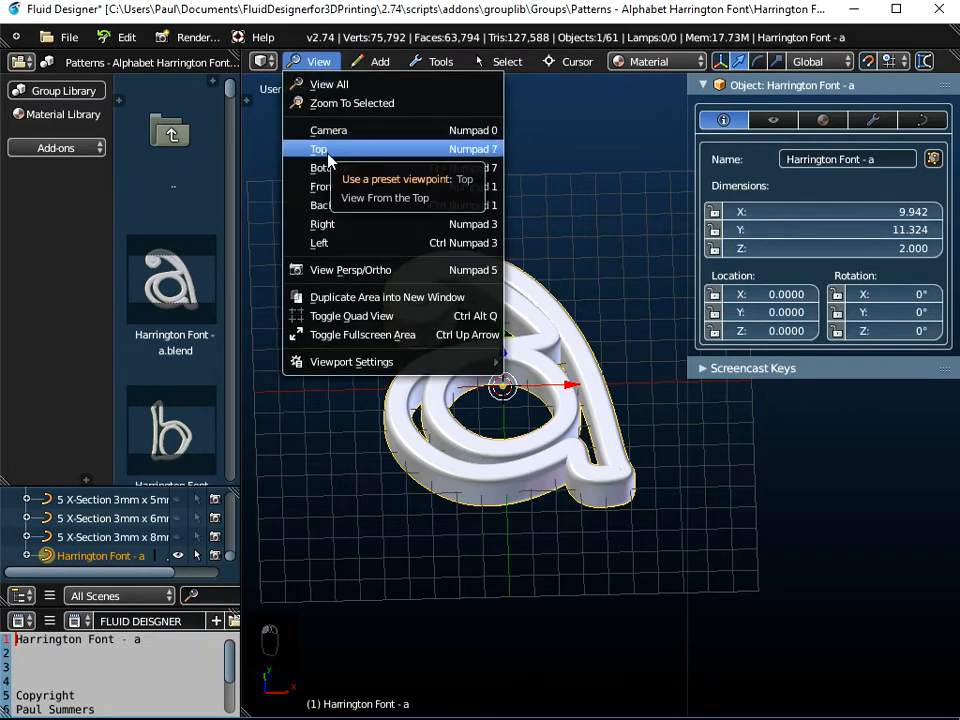
left_click(320, 149)
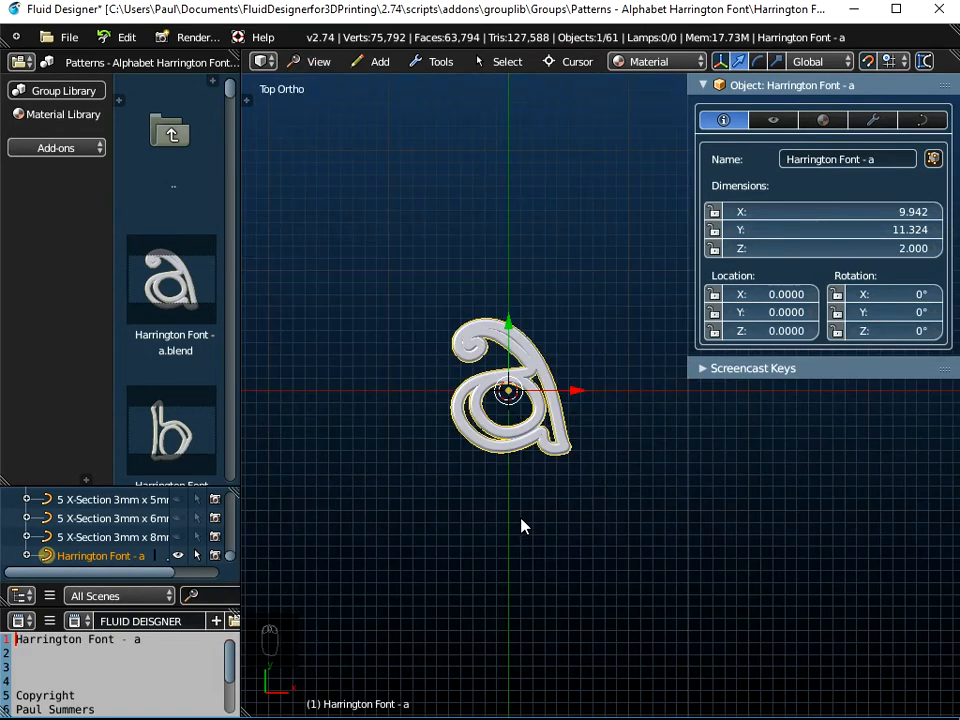
key("s")
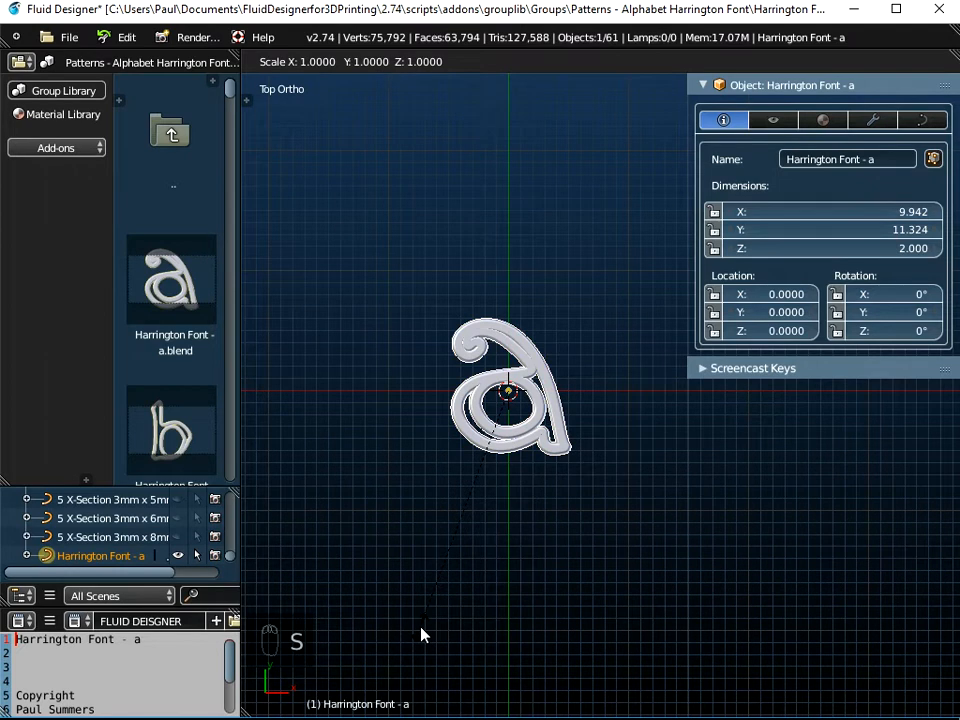
left_click(386, 150)
middle_click_drag(492, 345, 522, 238)
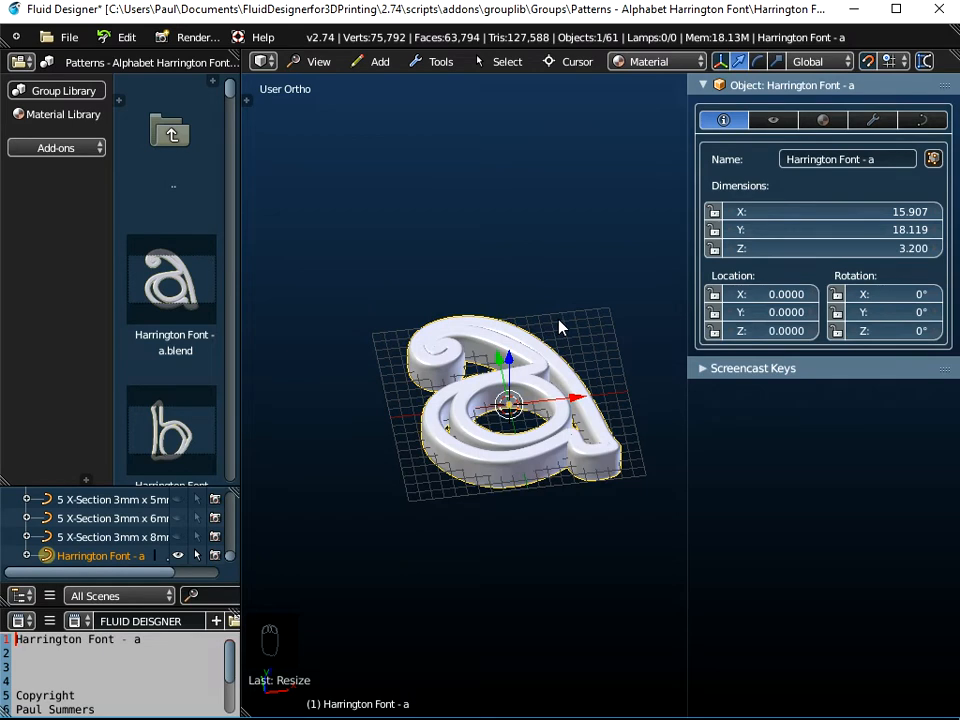
Apply the scale transformation of the letter a to its data.
key("ctrl+a")
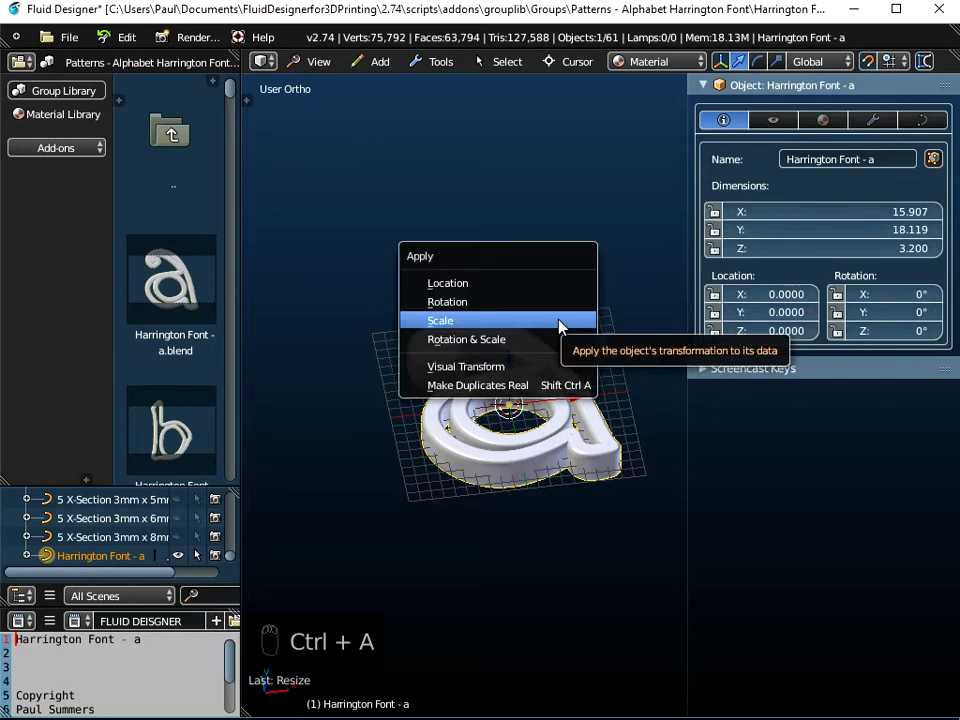
left_click(560, 322)
scroll(533, 485, "up", 6)
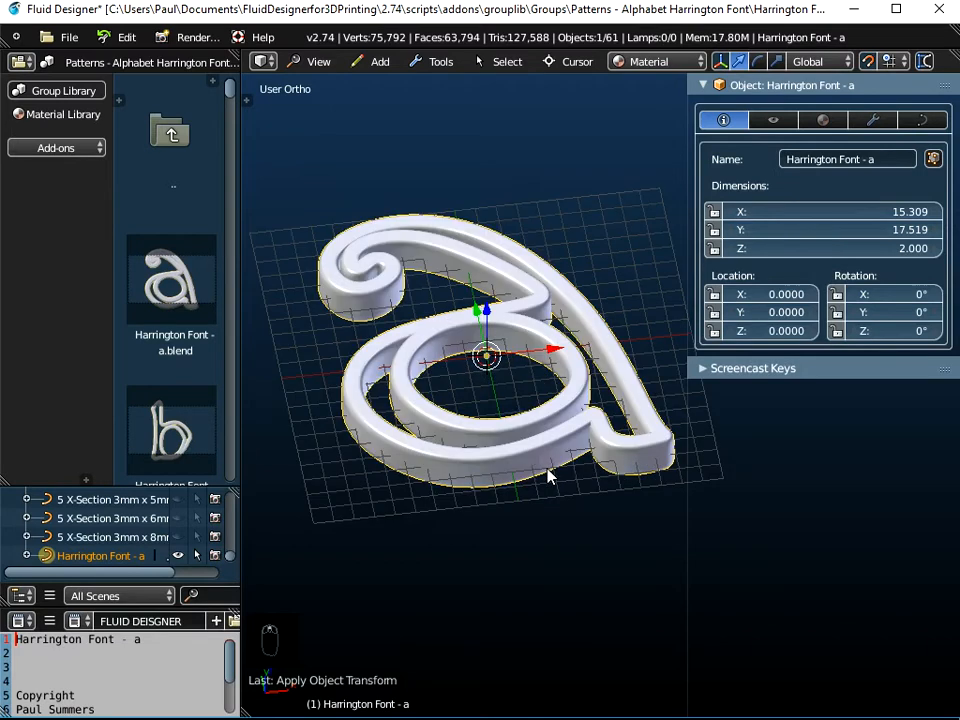
Check the letter's bevel object in its curve data and its dimensions, leaving the object properties in a narrower area.
left_click(921, 120)
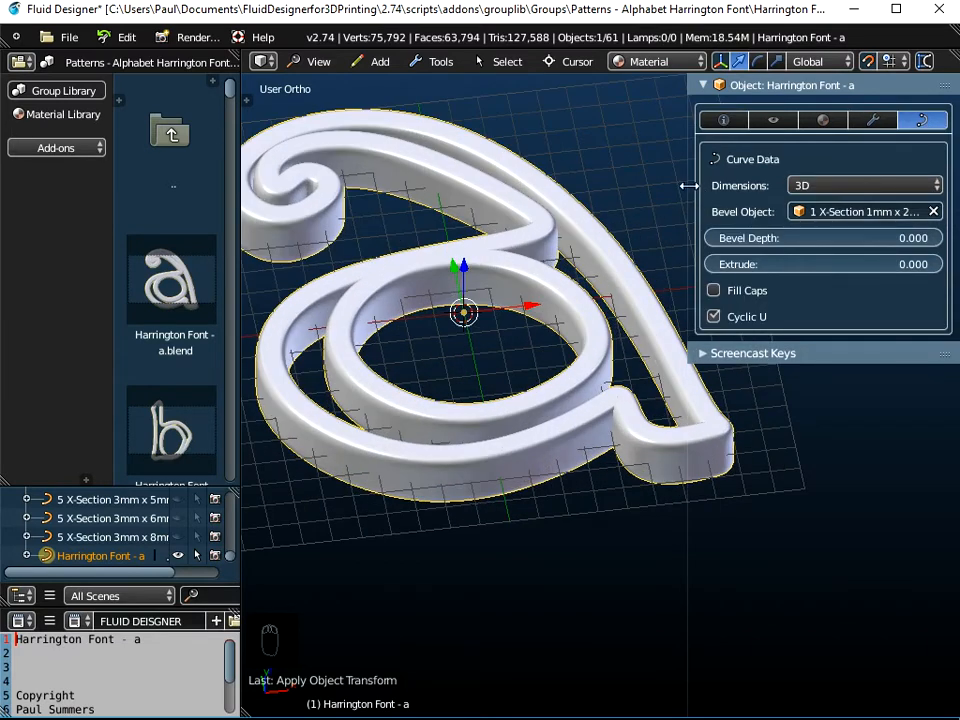
left_click_drag(690, 189, 652, 165)
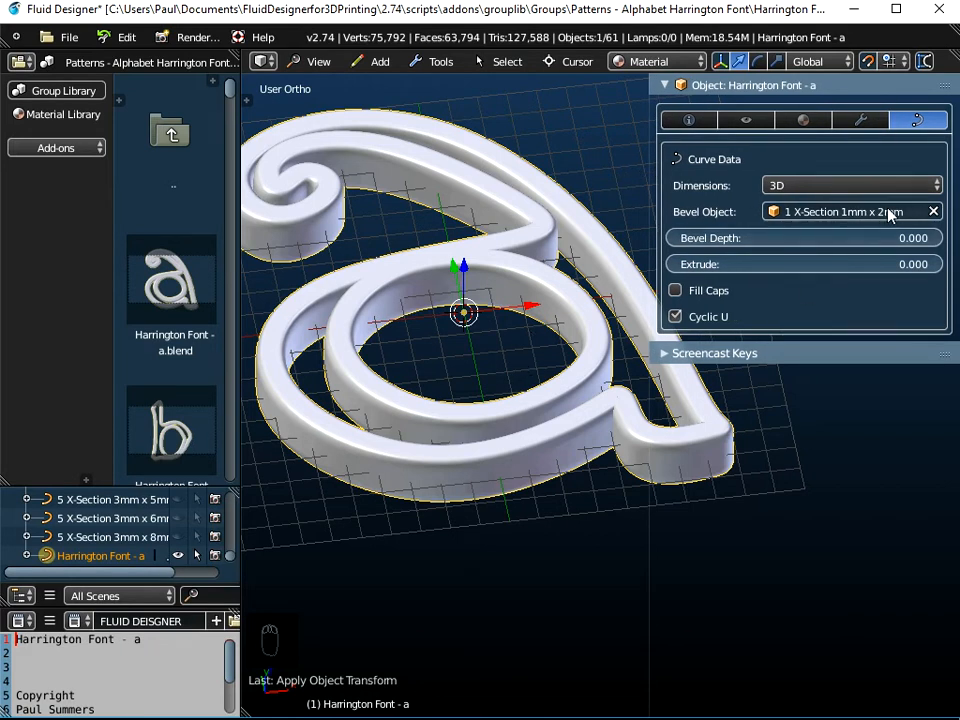
left_click(688, 120)
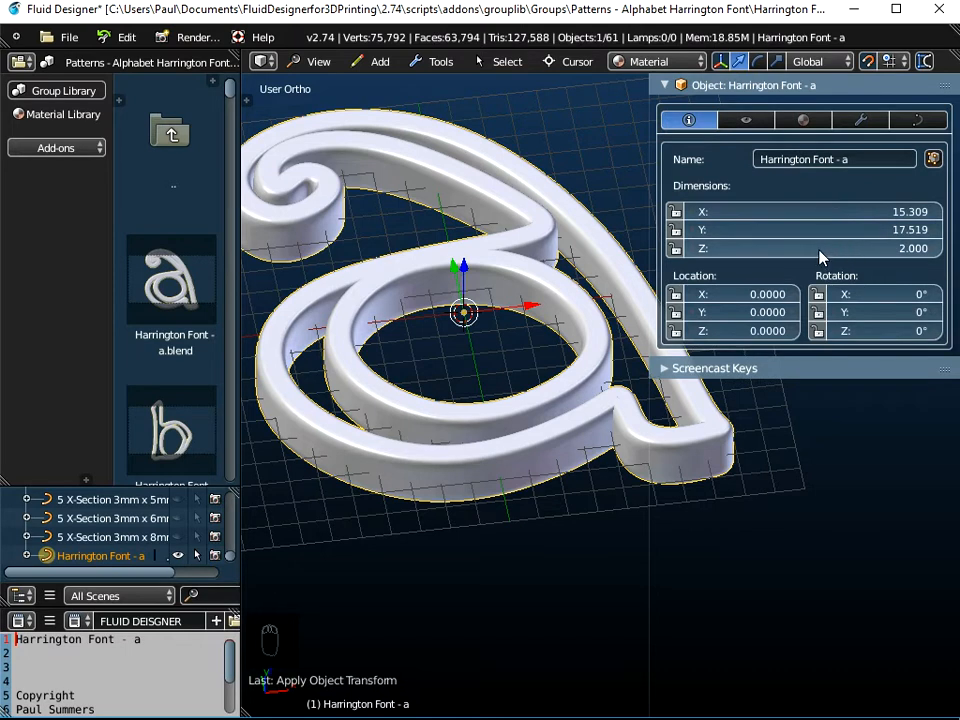
scroll(537, 429, "down", 3)
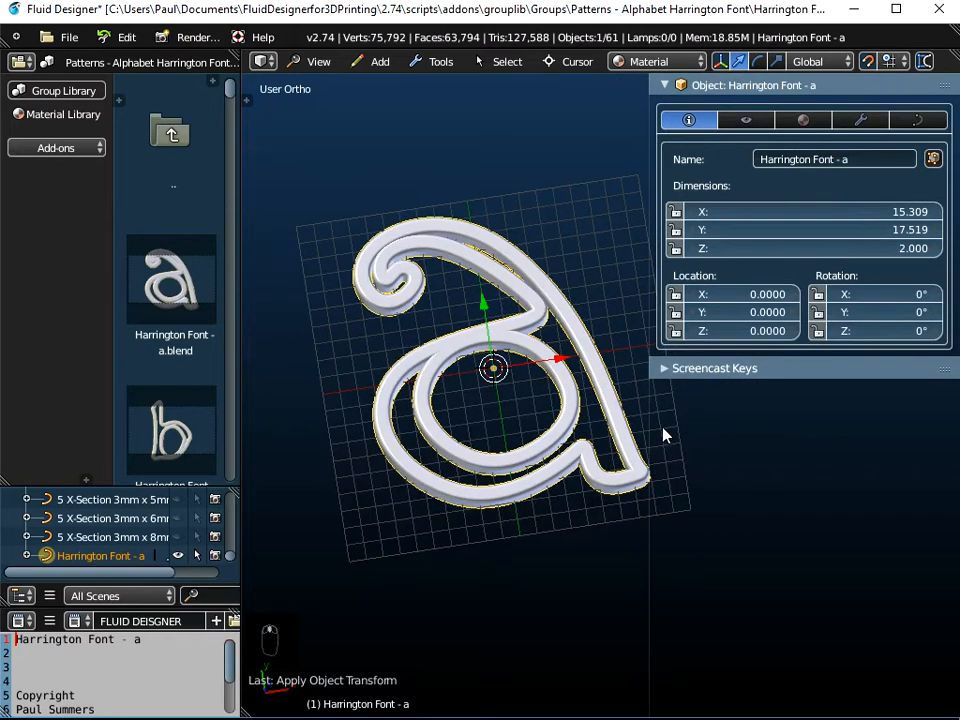
left_click_drag(647, 419, 765, 400)
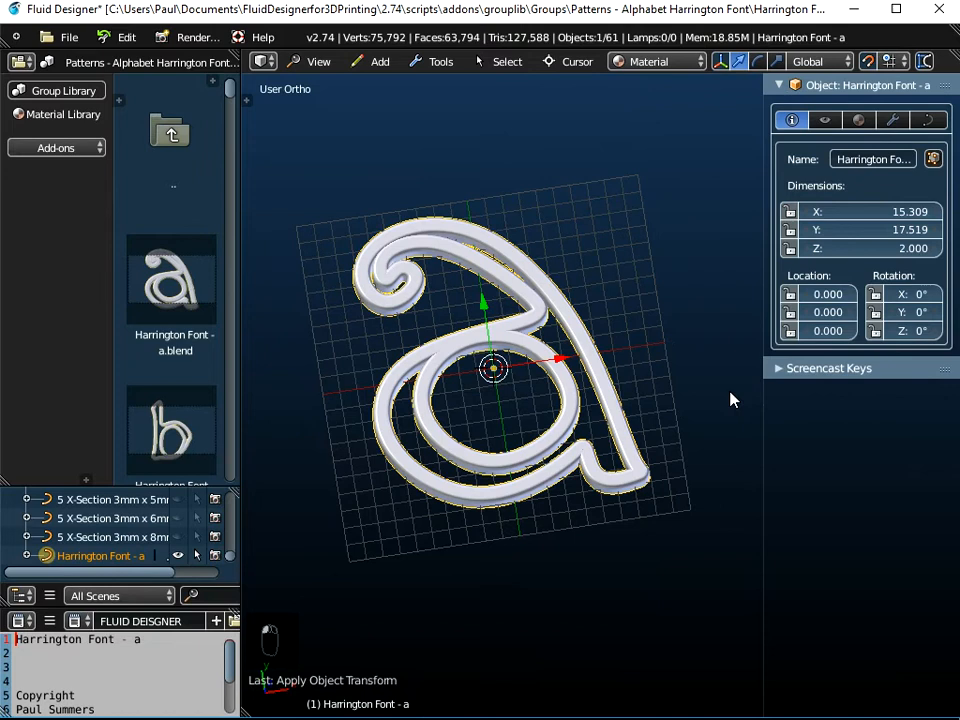
Add a Celtic Knot curve at the centre of the letter, working from the top view.
left_click(322, 62)
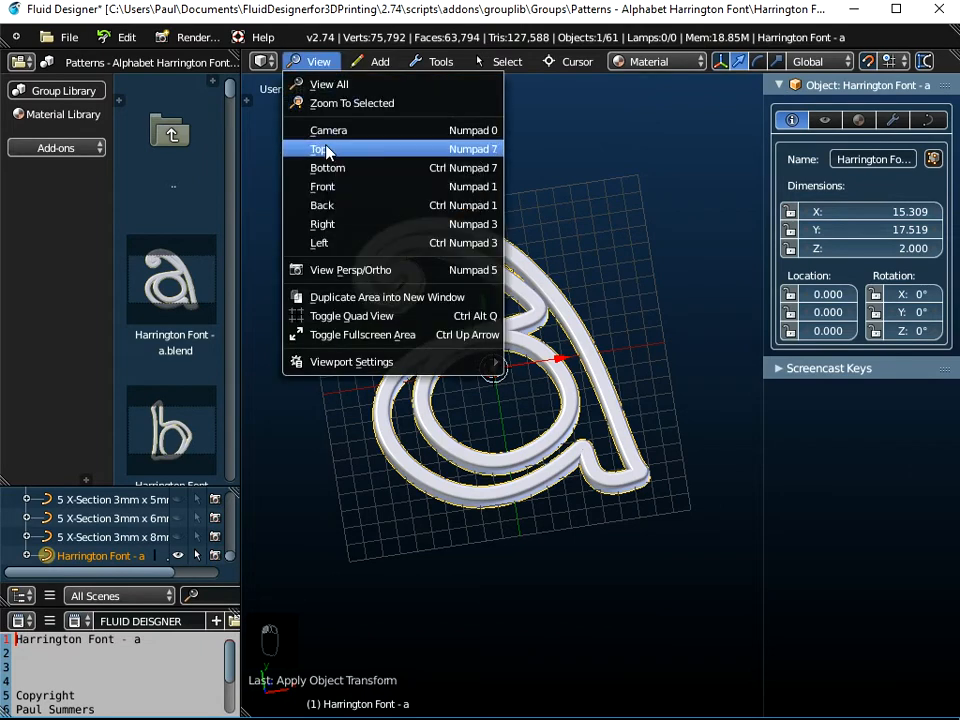
left_click(321, 149)
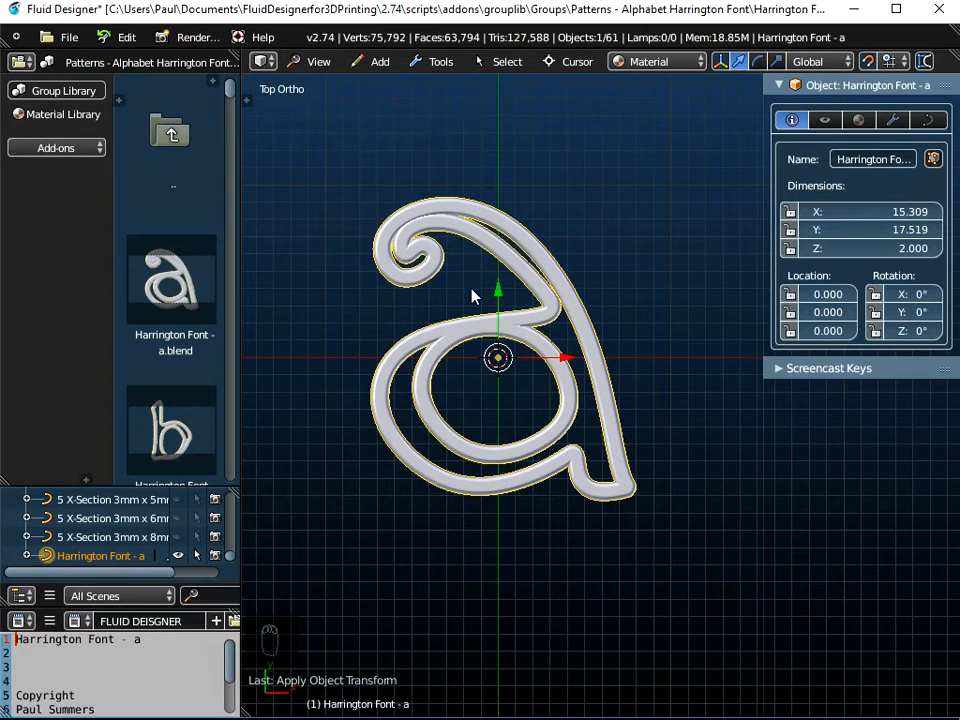
left_click(380, 63)
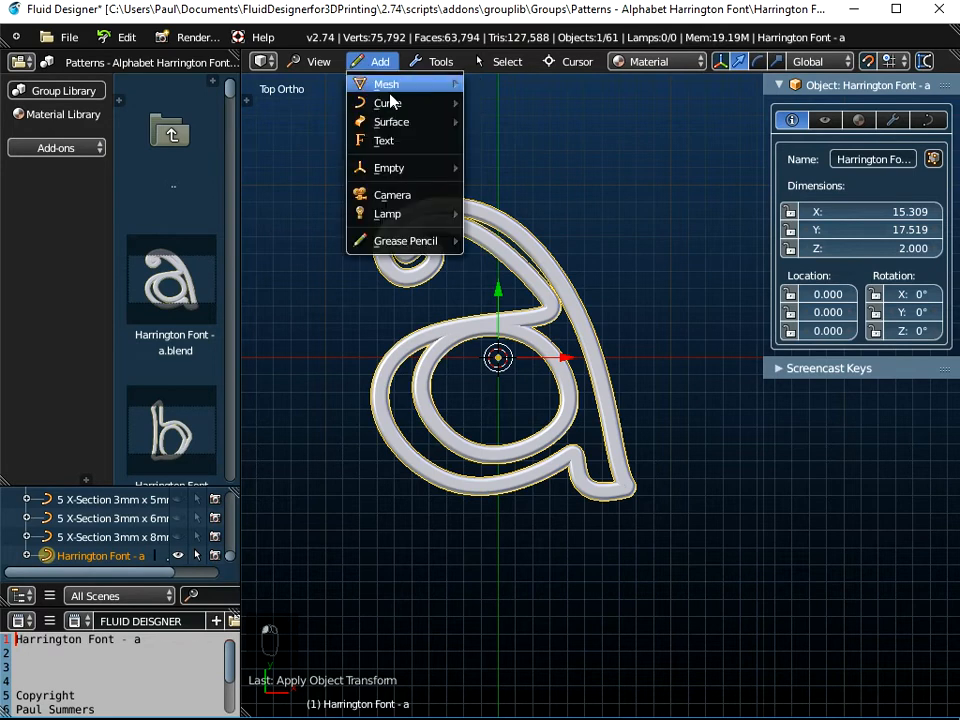
mouse_move(390, 110)
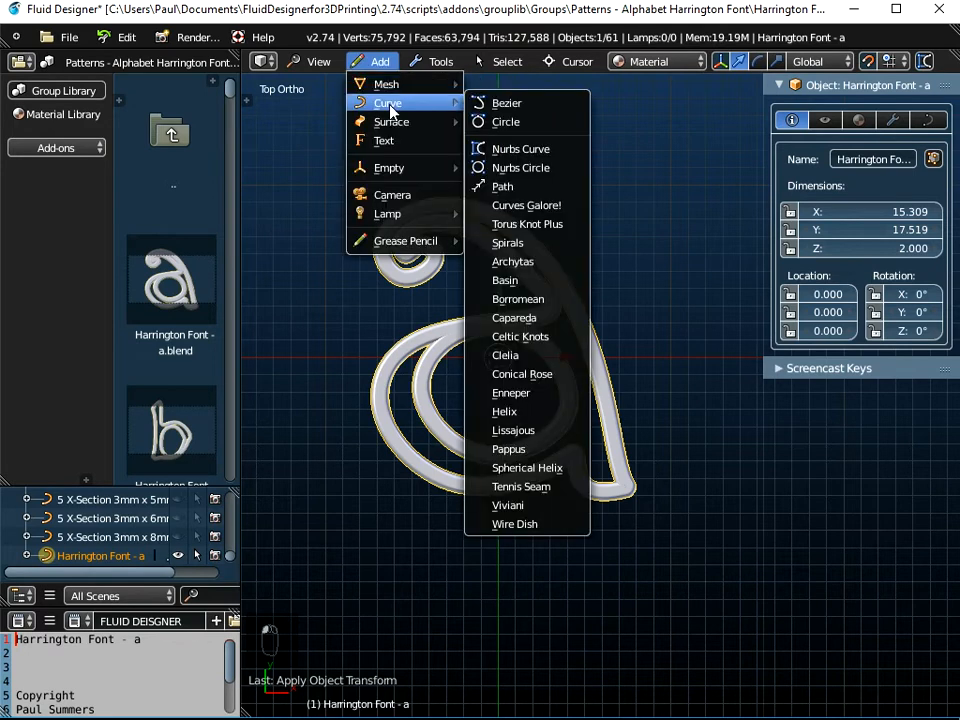
left_click(563, 346)
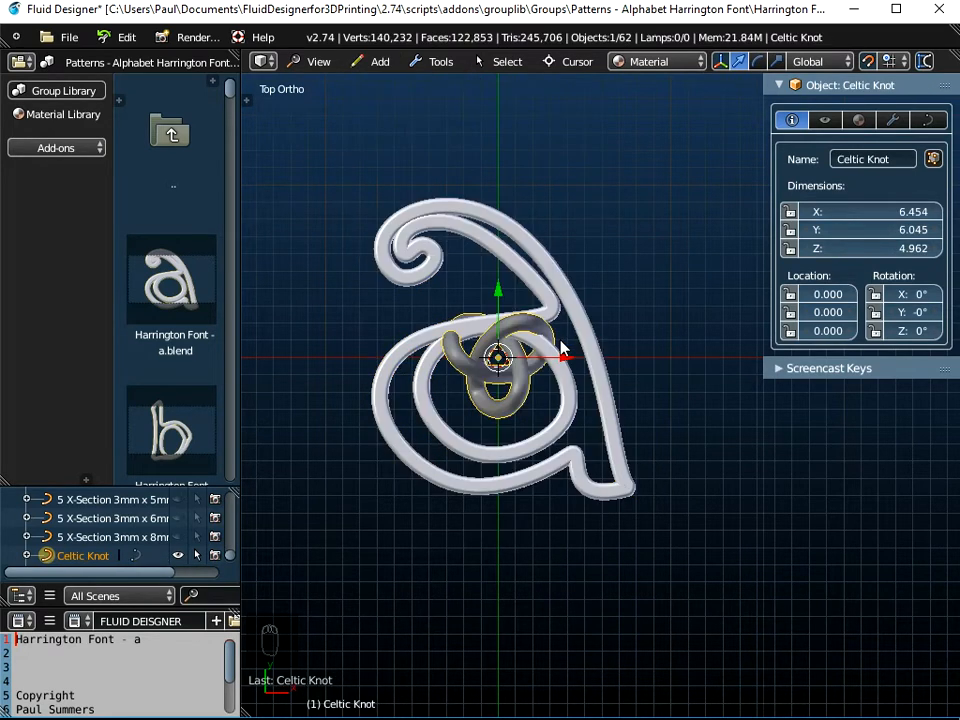
scroll(458, 382, "up", 3)
scroll(484, 364, "down", 3)
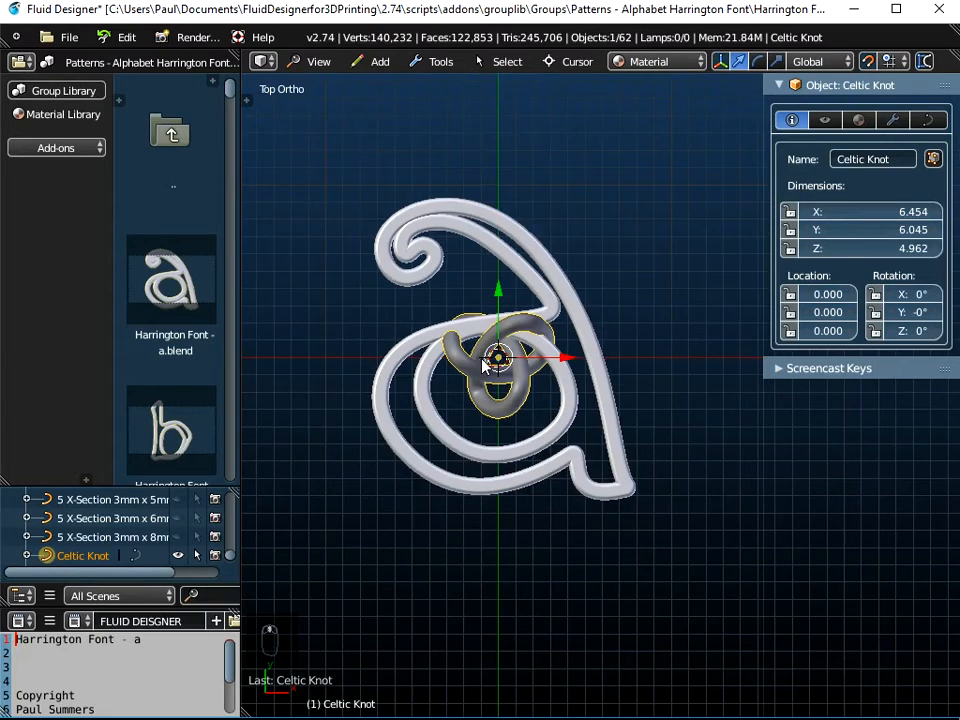
Show the Celtic knot's full creation parameters and set its bevel to 0.00.
key("t")
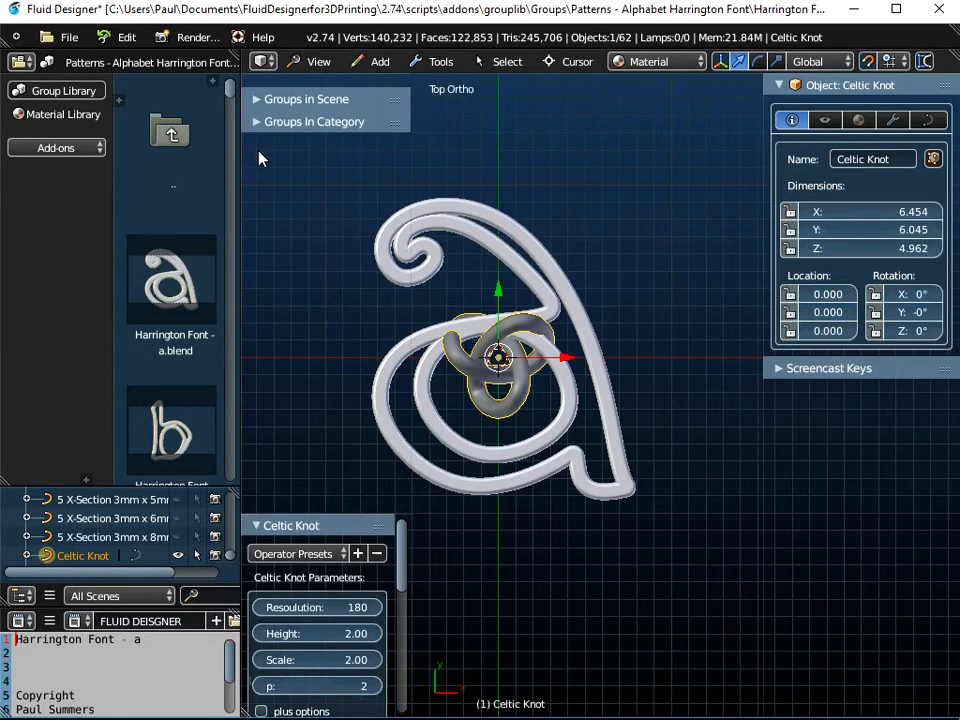
left_click_drag(305, 519, 312, 190)
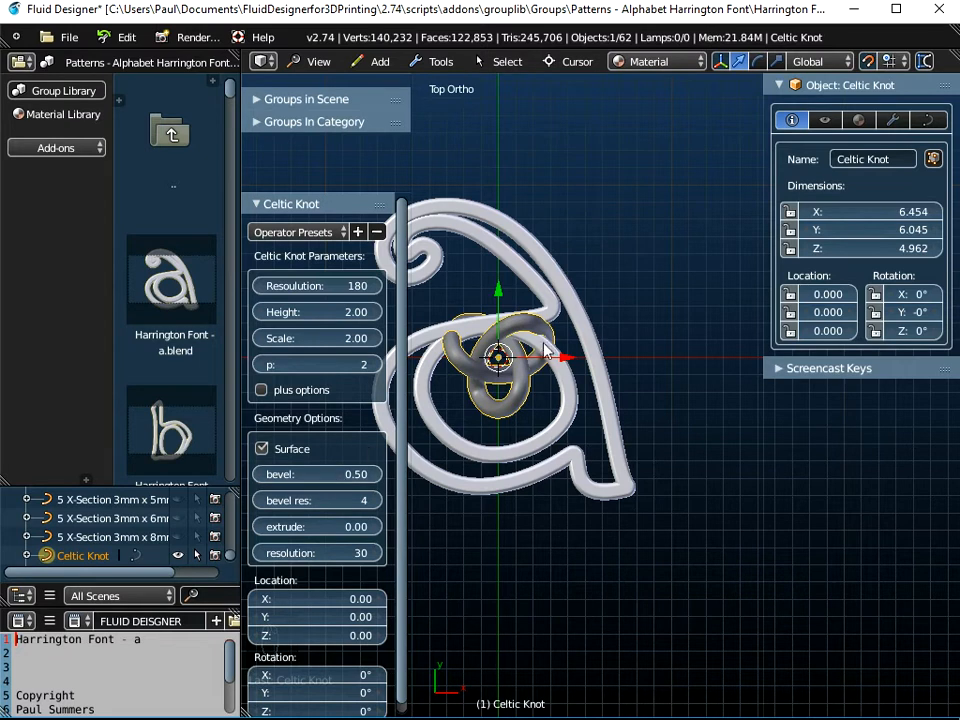
scroll(543, 338, "up", 2)
scroll(543, 335, "up", 2)
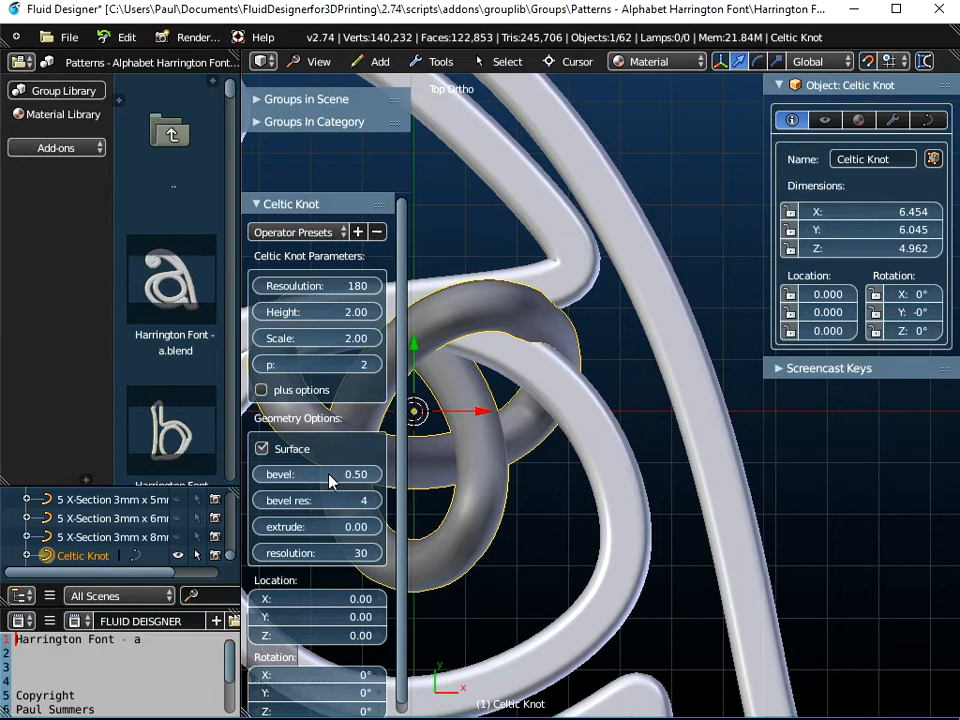
left_click_drag(340, 480, 265, 480)
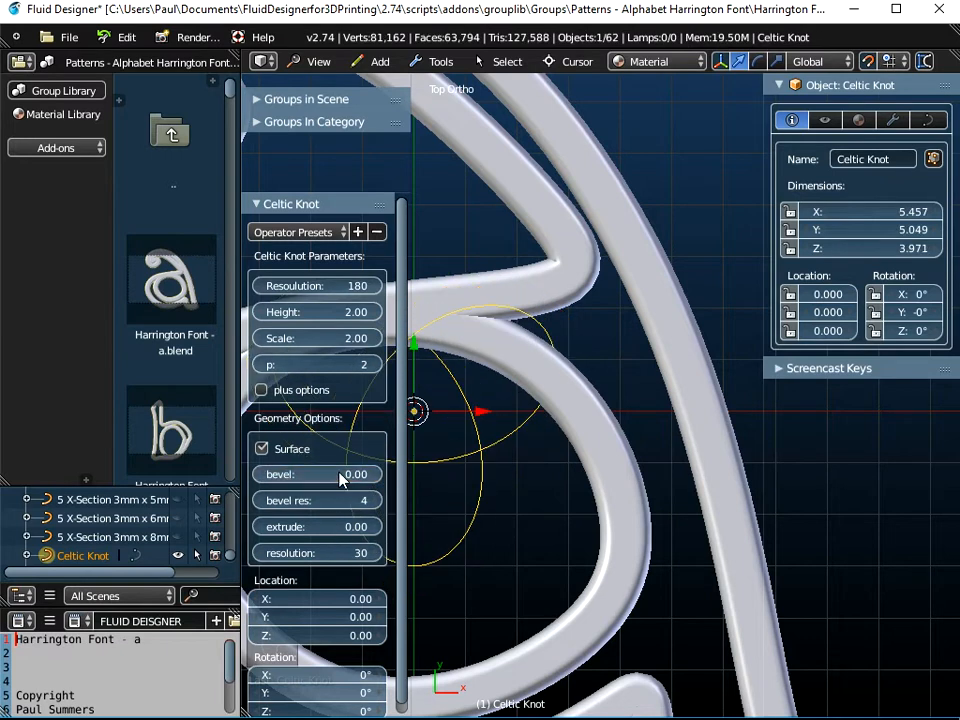
Enable the Celtic knot's plus options and set Rounds to 1.
middle_click_drag(508, 371, 683, 366, "shift")
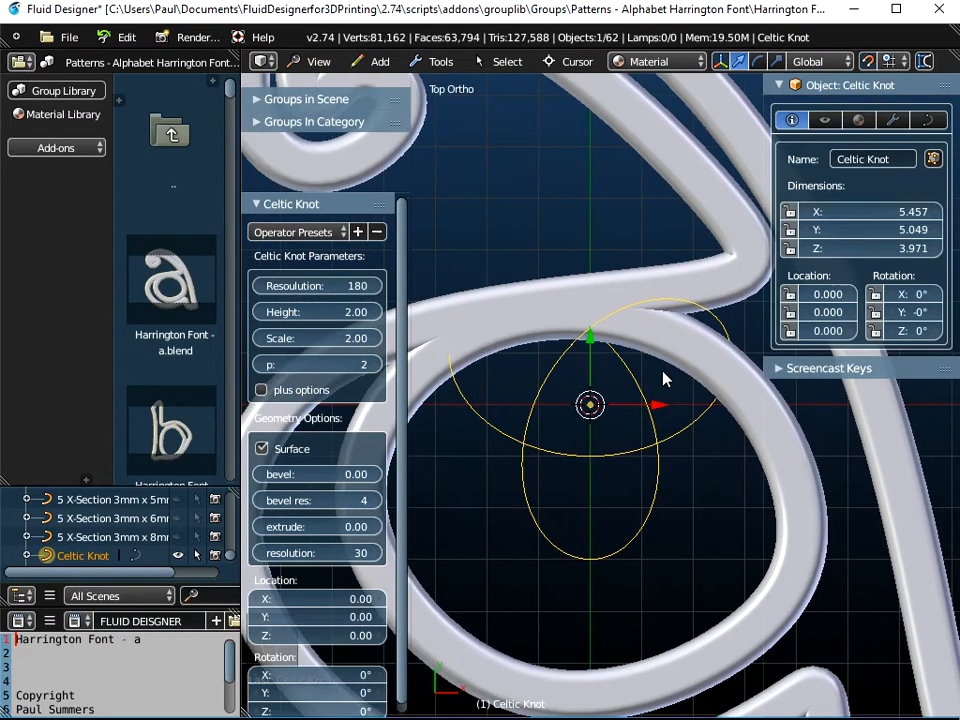
scroll(636, 333, "up", 4)
scroll(634, 332, "up", 3)
middle_click_drag(628, 446, 643, 407)
scroll(641, 406, "down", 2)
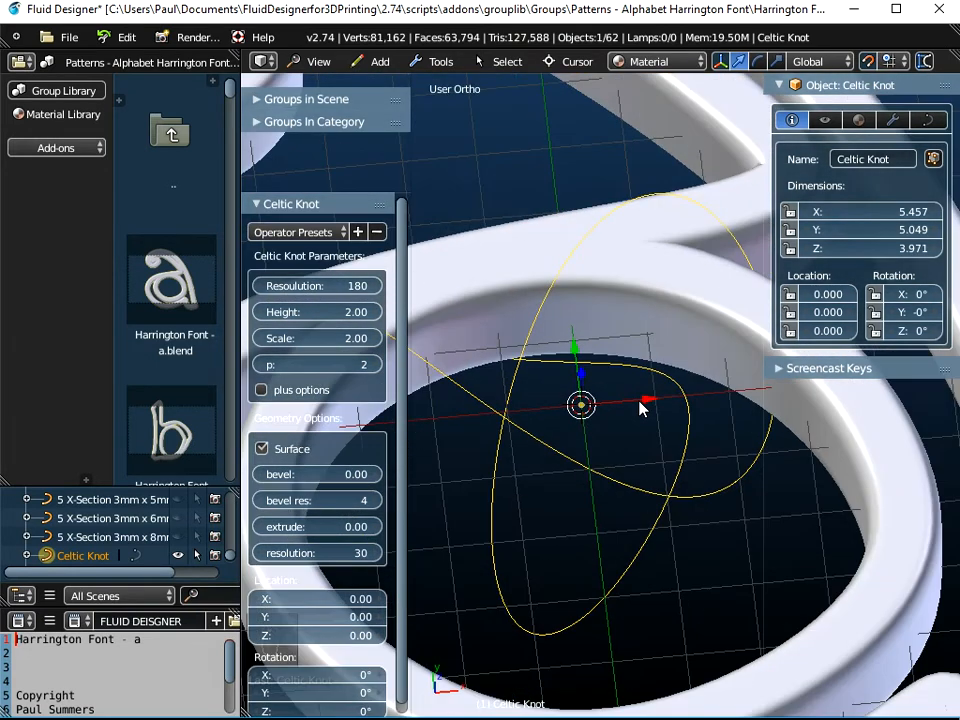
left_click(262, 391)
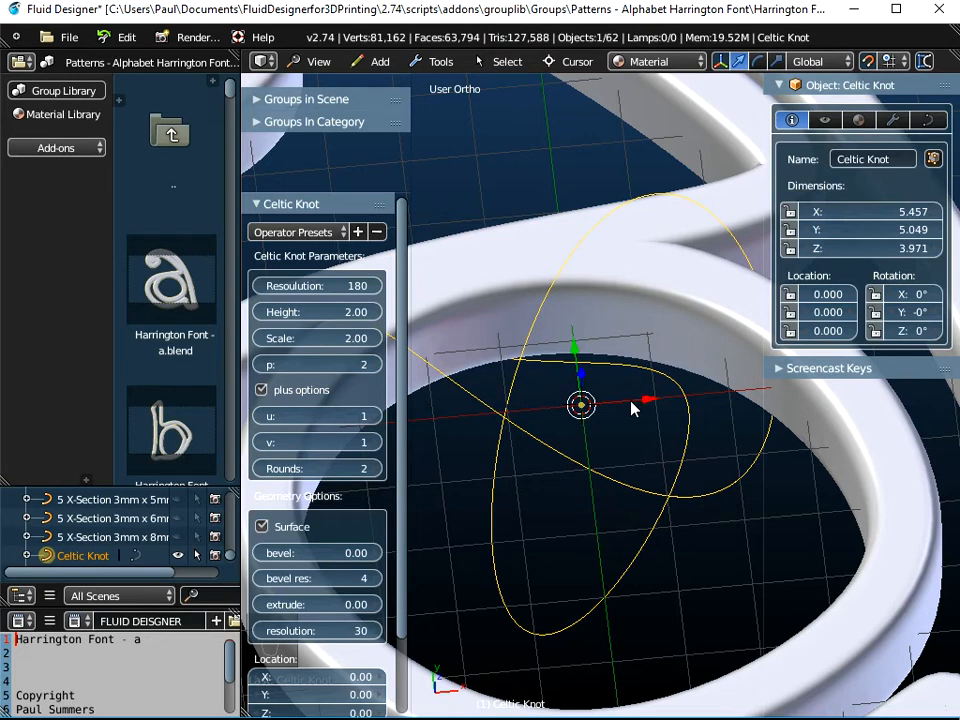
left_click(264, 471)
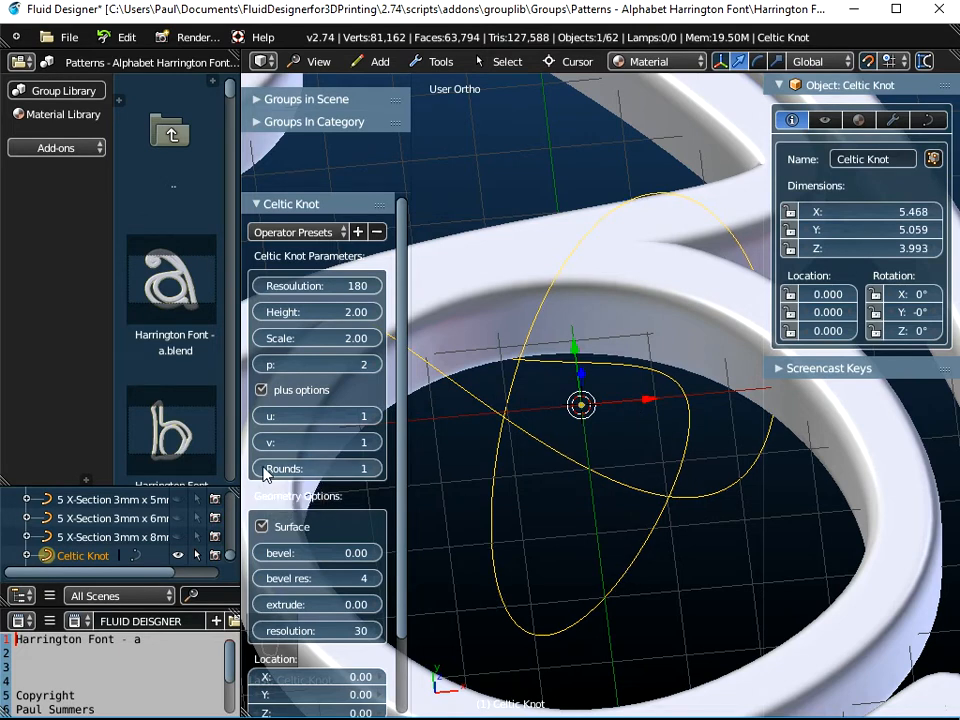
Try raising the Celtic knot's Rounds to 4 and return the value to 1.
scroll(548, 431, "down", 3)
middle_click_drag(548, 431, 541, 456)
scroll(574, 387, "up", 2)
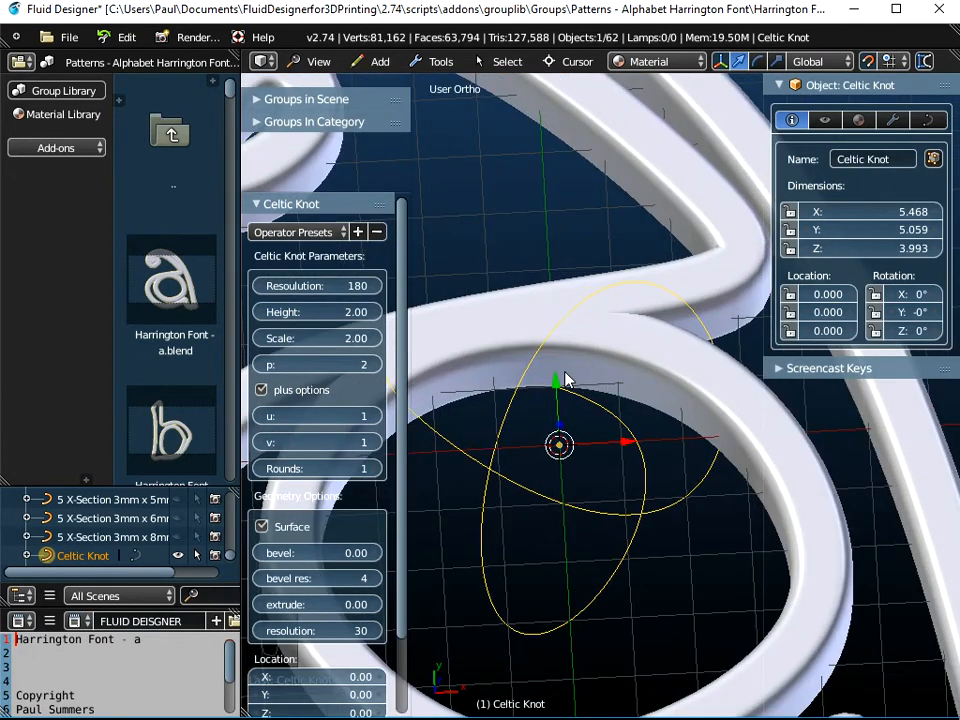
scroll(565, 393, "down", 2)
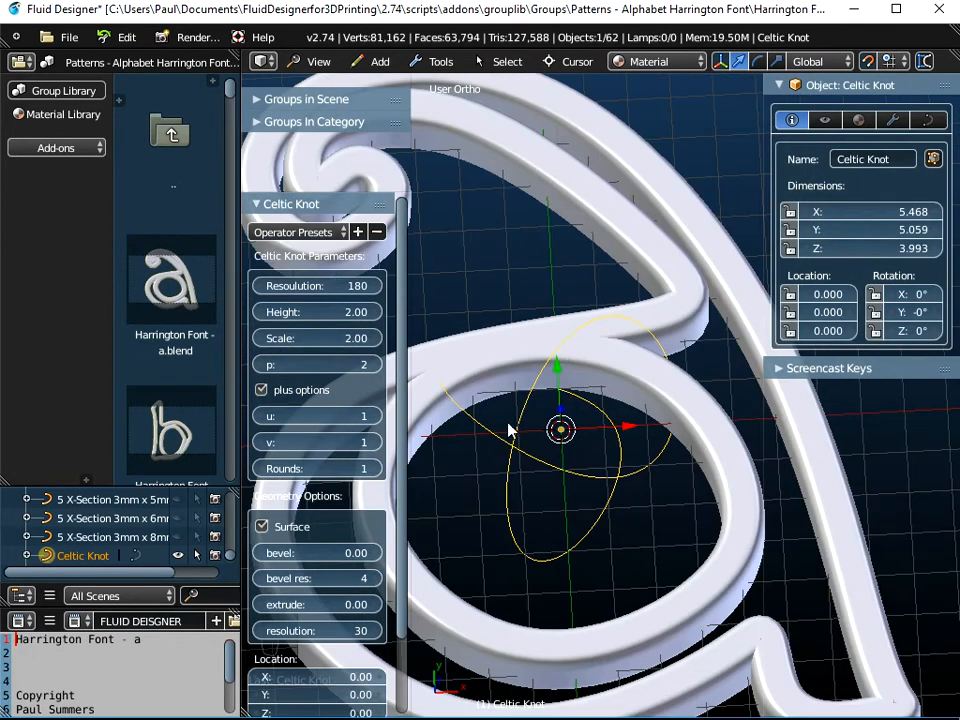
scroll(550, 404, "up", 1)
left_click(379, 468)
left_click(379, 468)
left_click(379, 468)
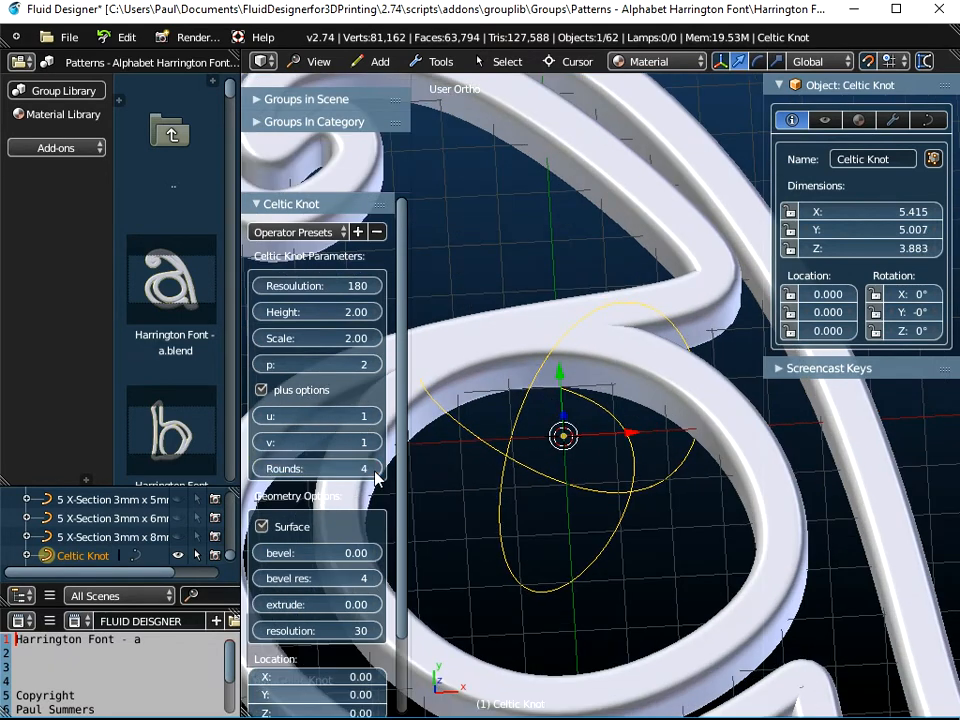
left_click(260, 469)
left_click(260, 469)
left_click(260, 469)
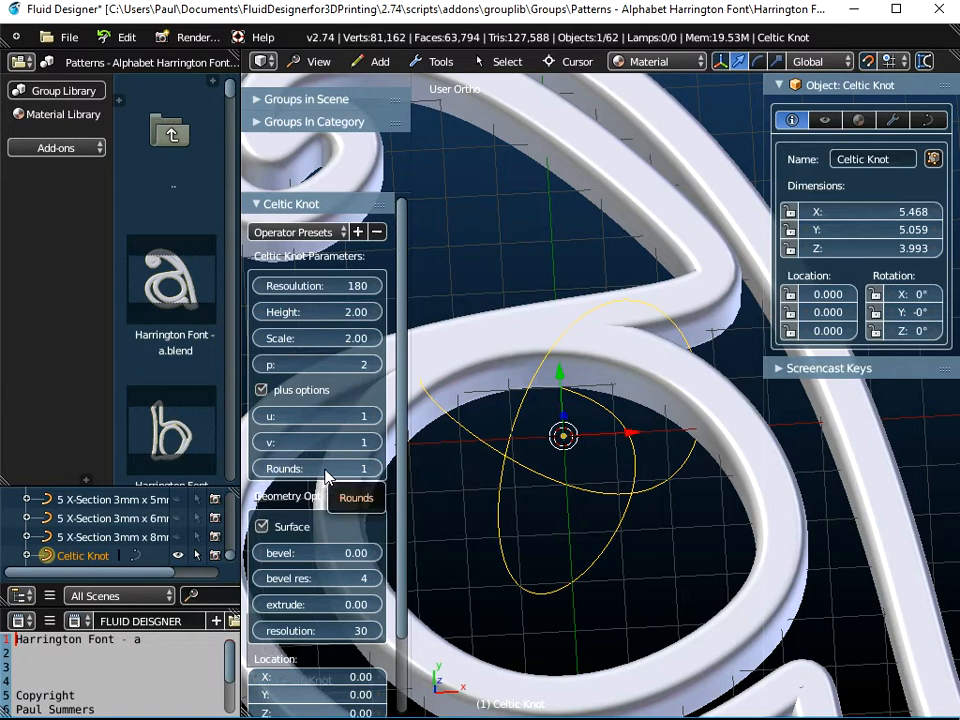
Set the Celtic knot's number of control vertices (resolution) to 30.
scroll(556, 400, "down", 3)
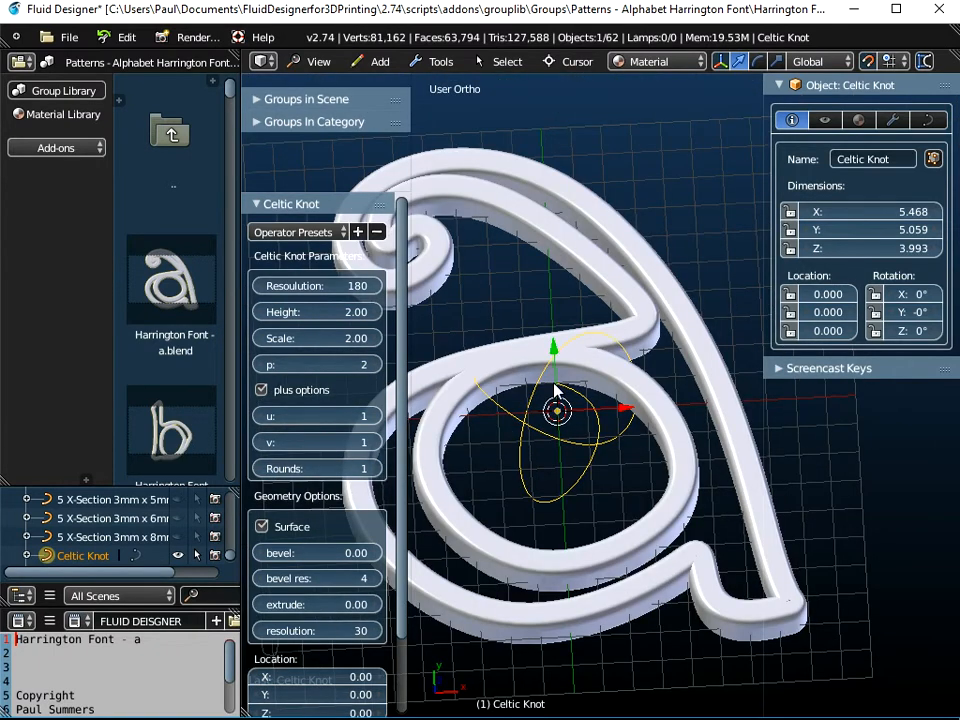
middle_click_drag(558, 361, 561, 424)
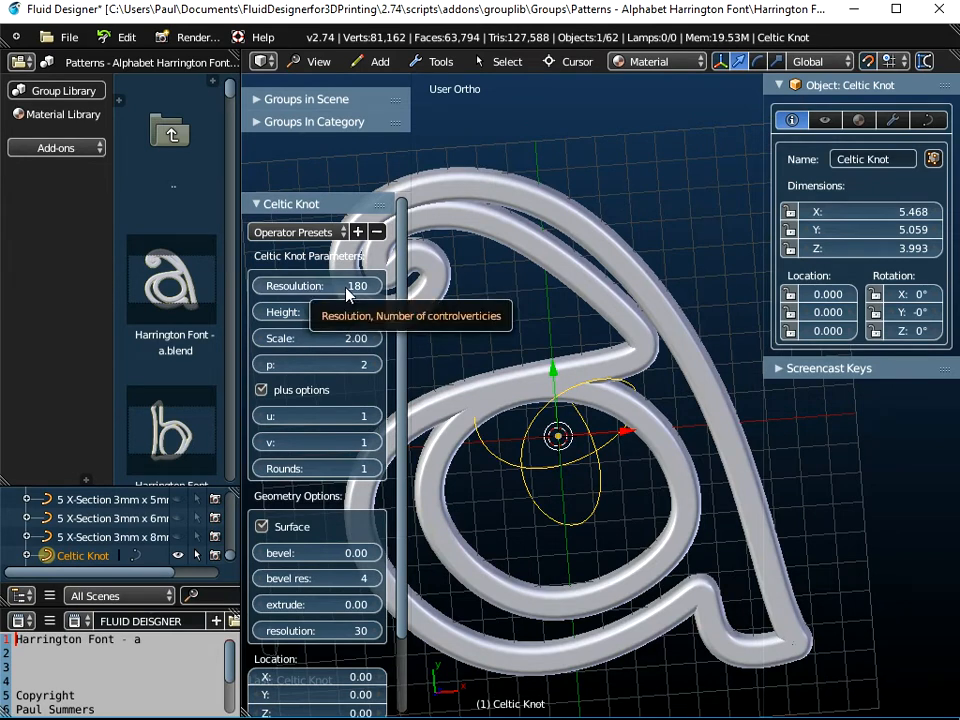
left_click(344, 287)
type("30")
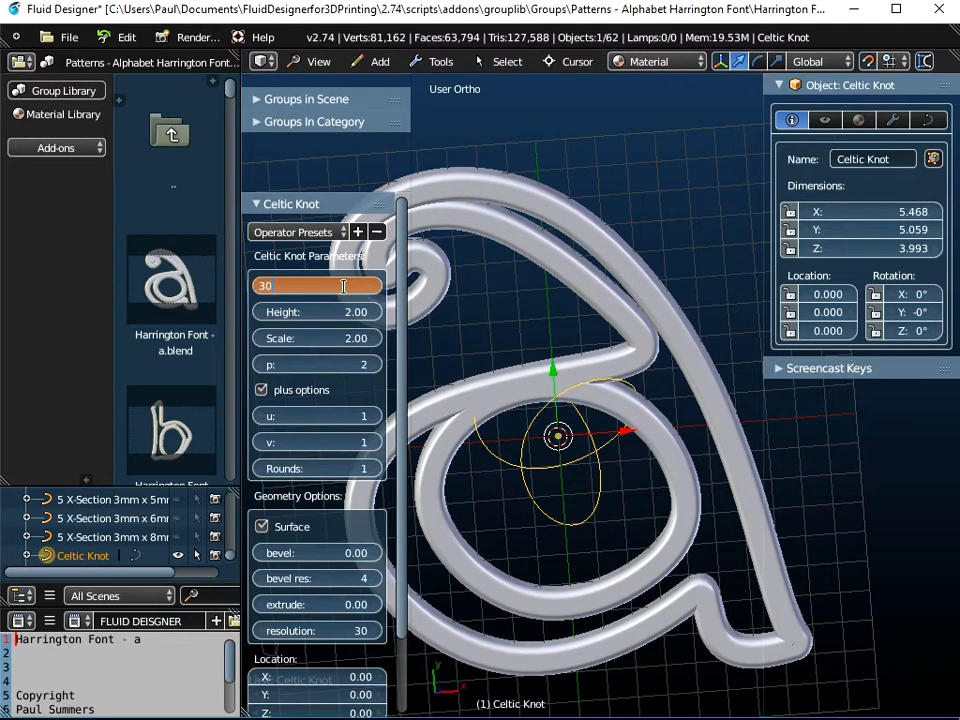
key("Return")
scroll(585, 424, "up", 3)
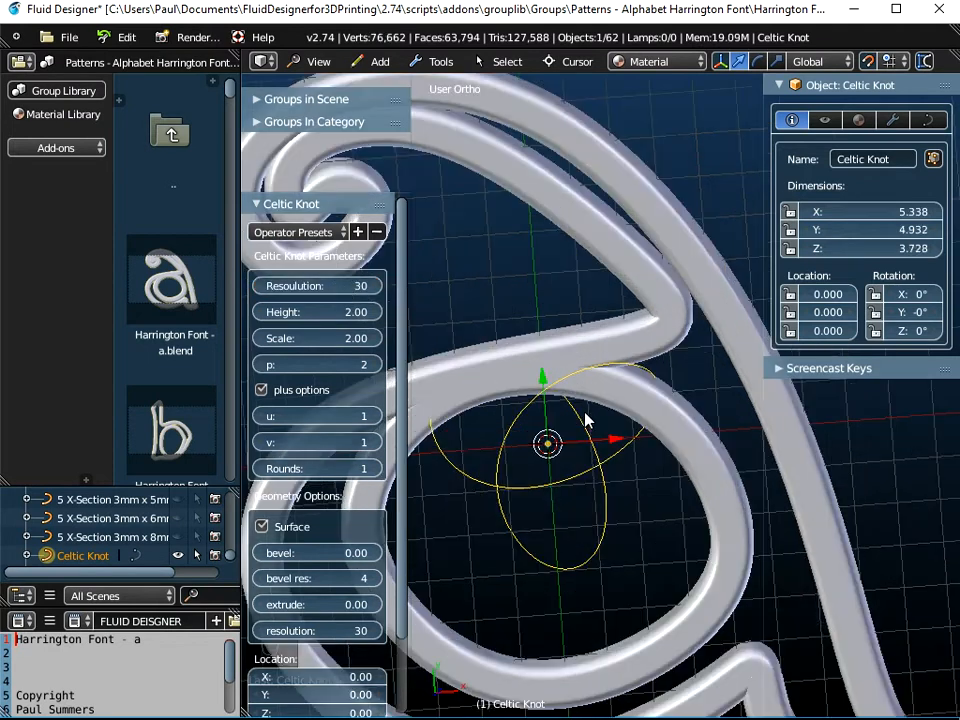
middle_click_drag(596, 378, 596, 360)
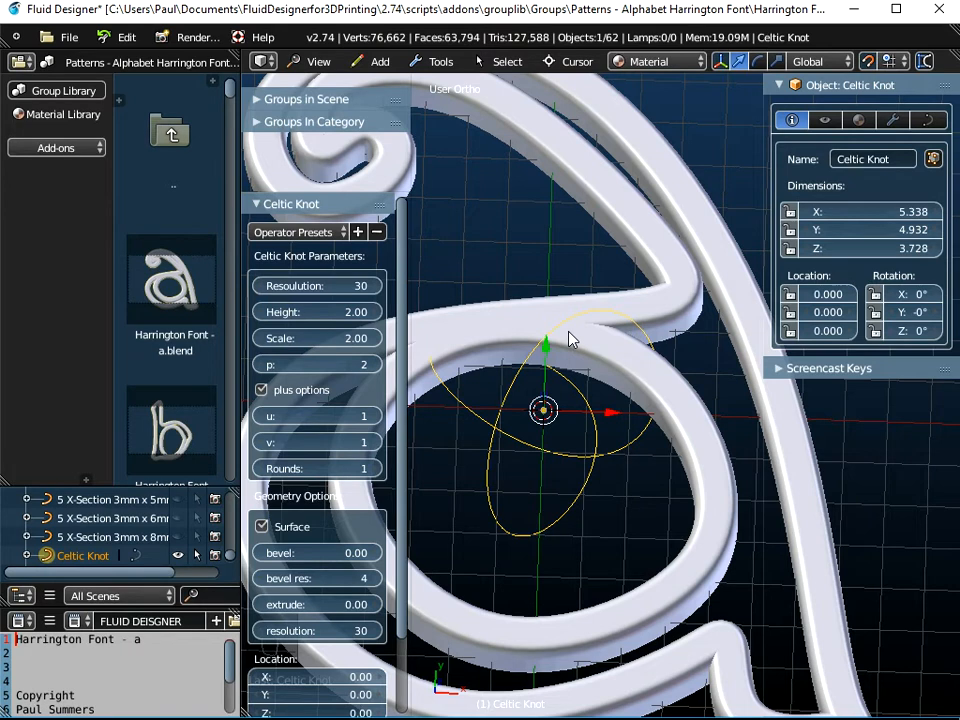
Increase the knot's Scale parameter in top view until it encircles the letter at about 18.0 x 17.6, and hide the creation parameters.
scroll(503, 382, "down", 4)
left_click(318, 61)
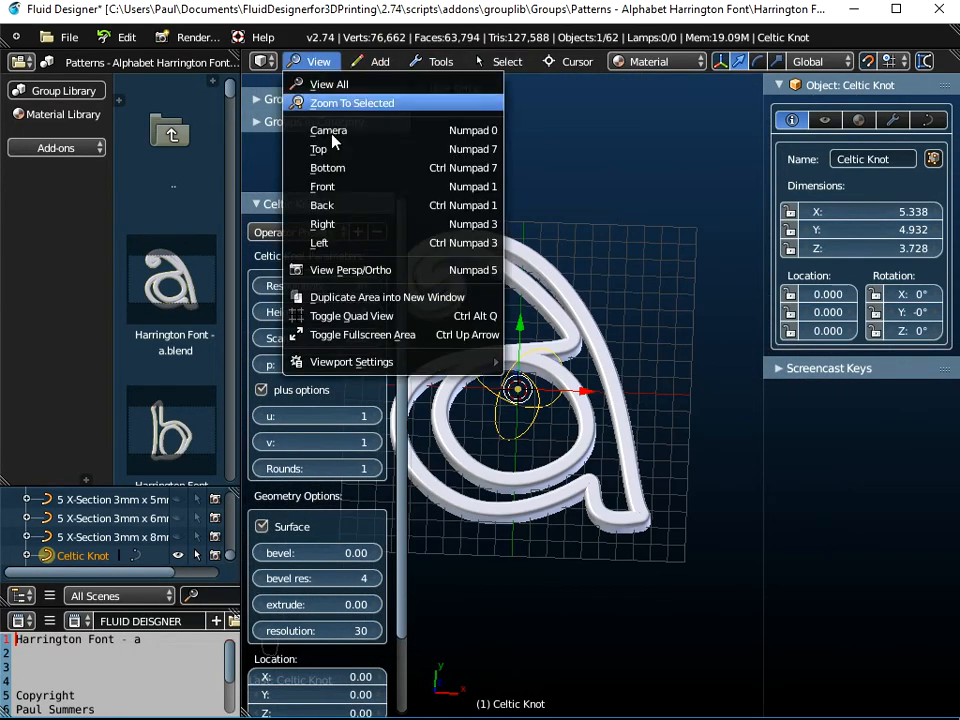
left_click(336, 152)
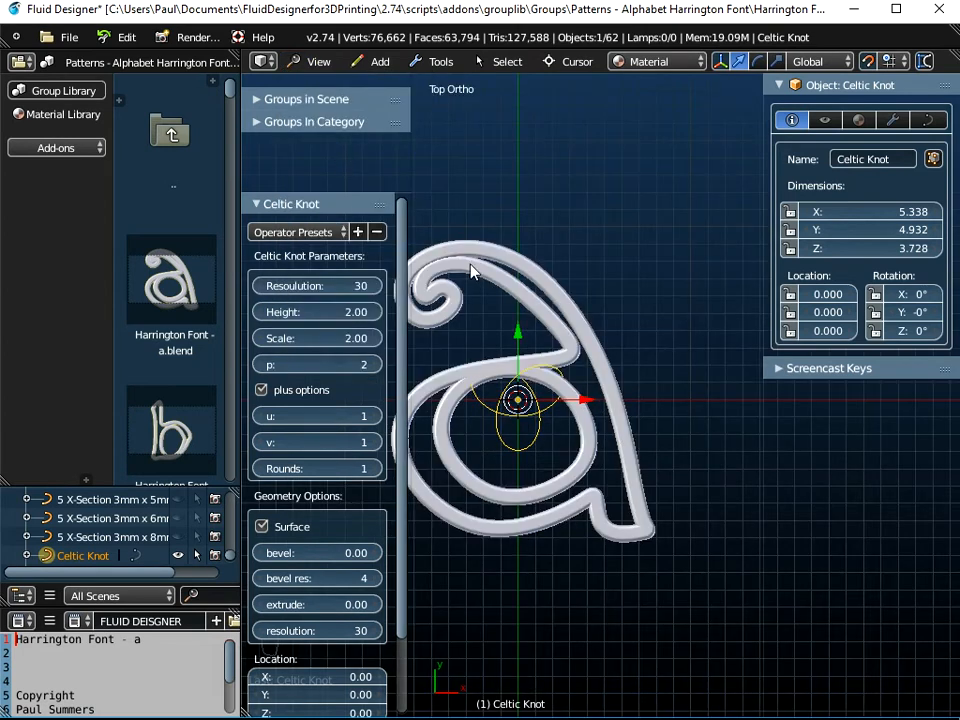
scroll(619, 341, "up", 2)
left_click_drag(306, 343, 278, 337)
left_click(259, 339)
left_click_drag(409, 340, 223, 326)
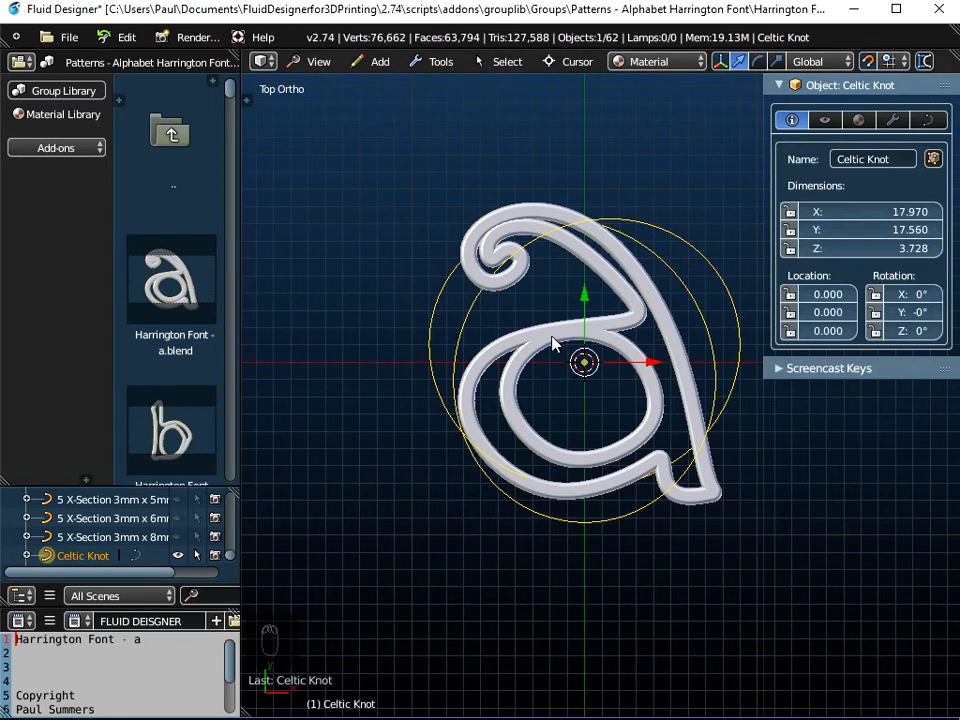
Enter Edit Mode on the Celtic knot curve and select the control point just right of centre on its upper arc.
key("Tab")
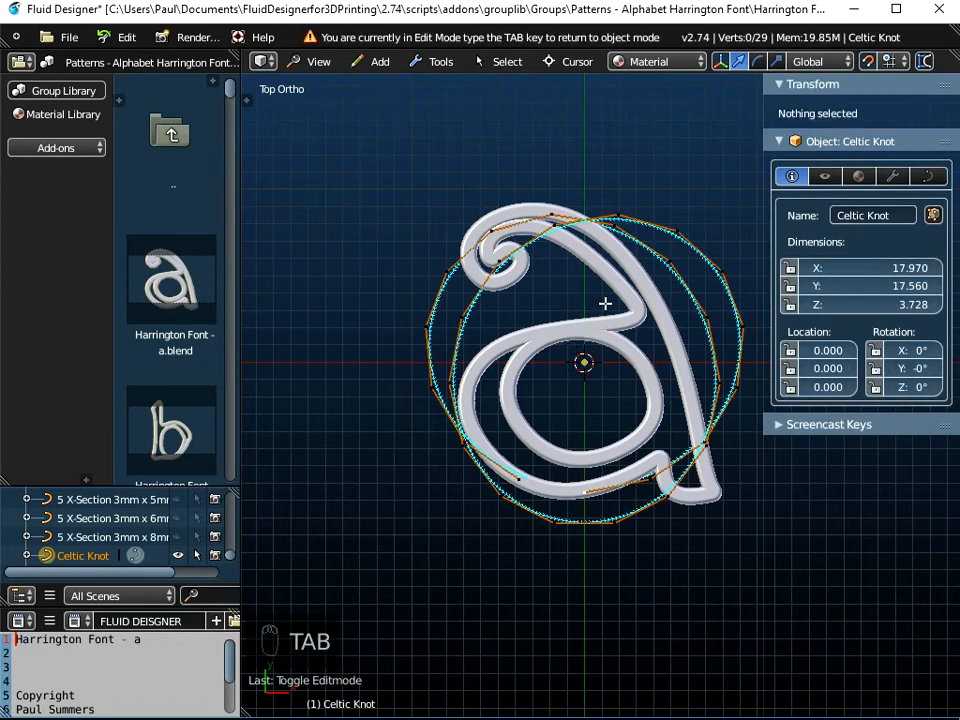
scroll(606, 302, "up", 3)
right_click(620, 168)
right_click(517, 168)
right_click(625, 148)
scroll(577, 296, "down", 3)
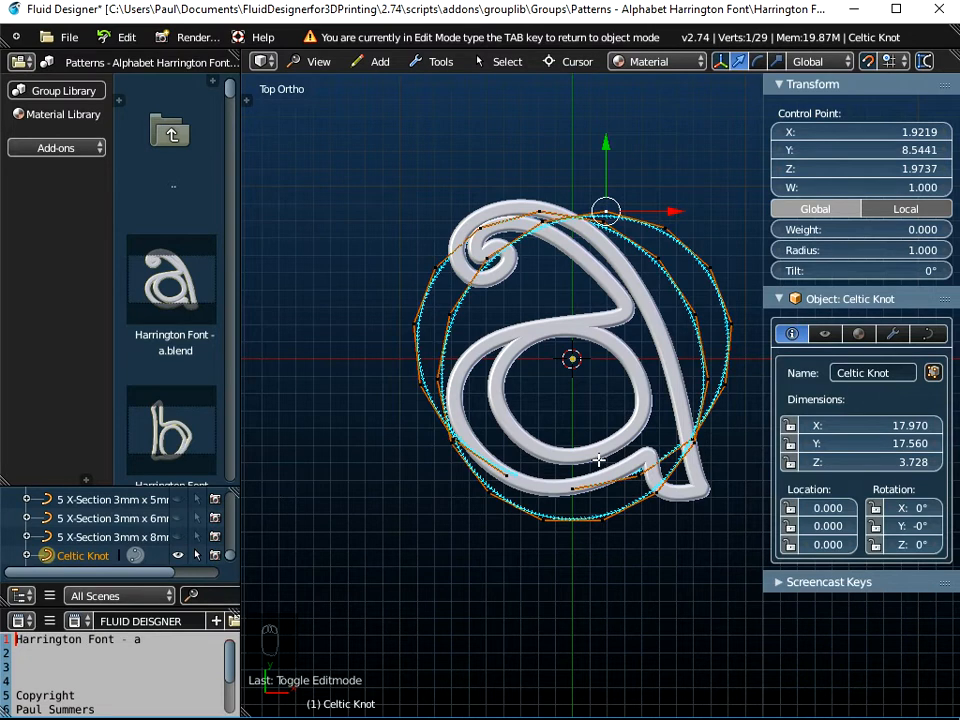
Leave Edit Mode and assign 1 X-Section 1mm x 1mm as the Celtic knot curve's bevel object.
key("Tab")
middle_click_drag(596, 459, 571, 448, "shift")
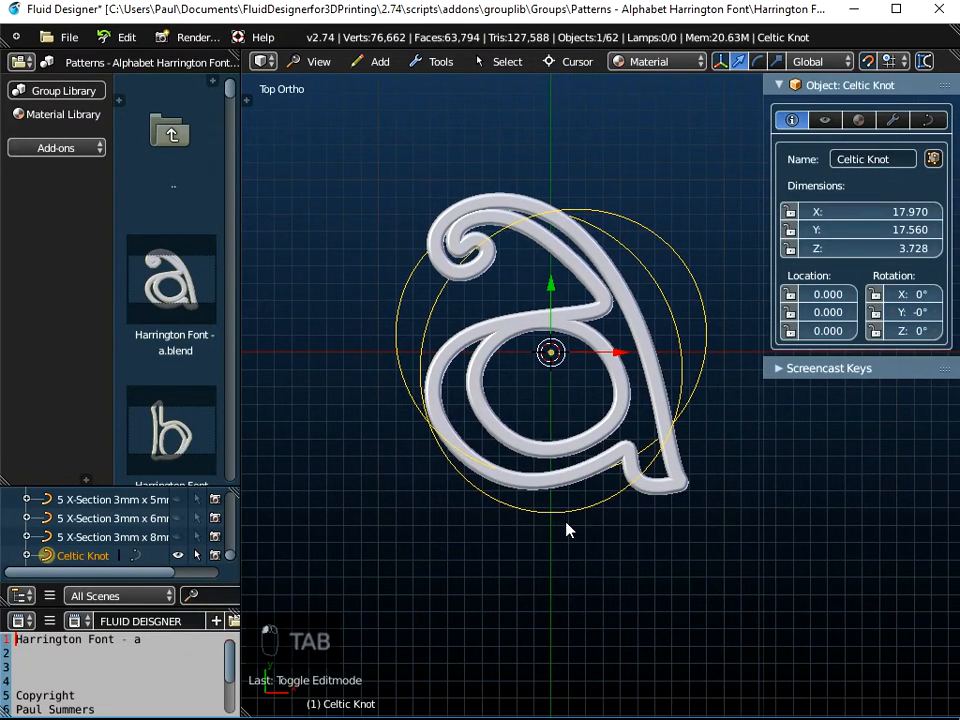
left_click(930, 124)
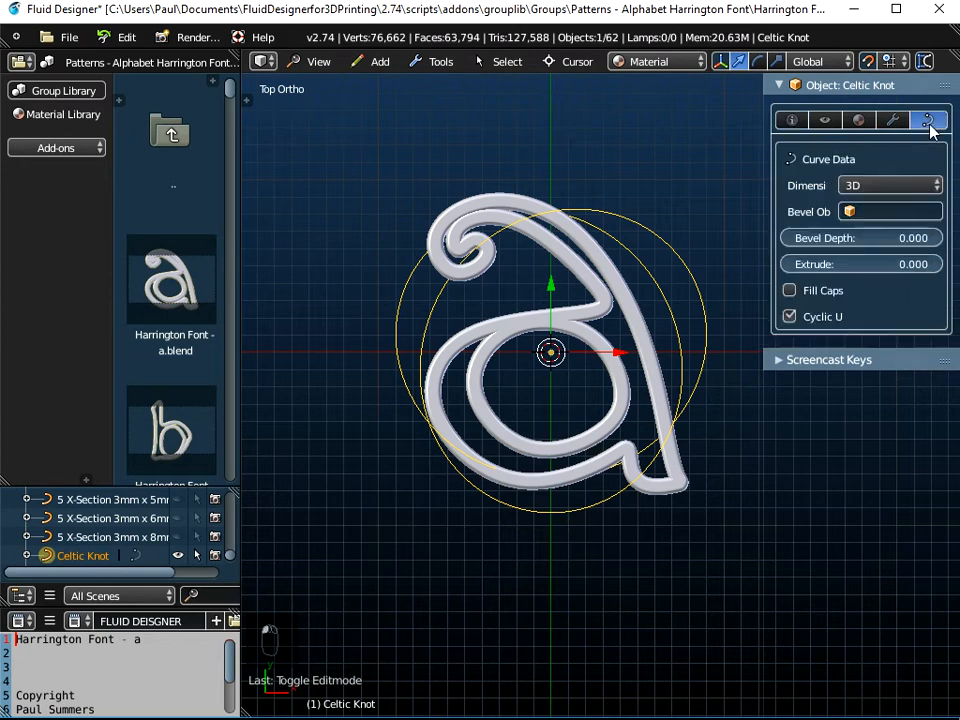
left_click(878, 211)
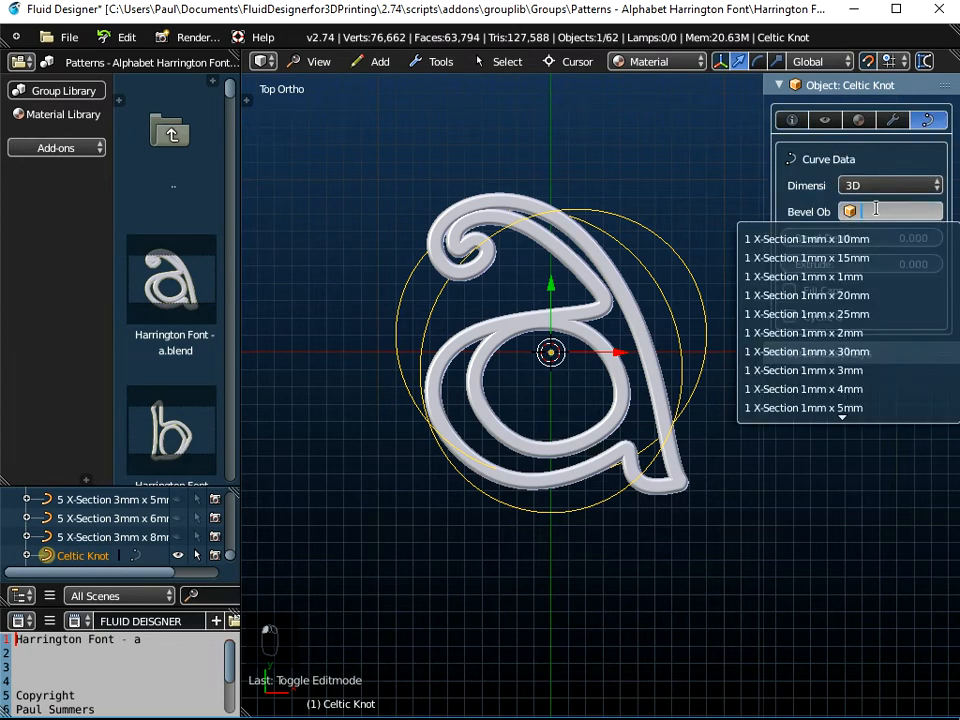
left_click(837, 283)
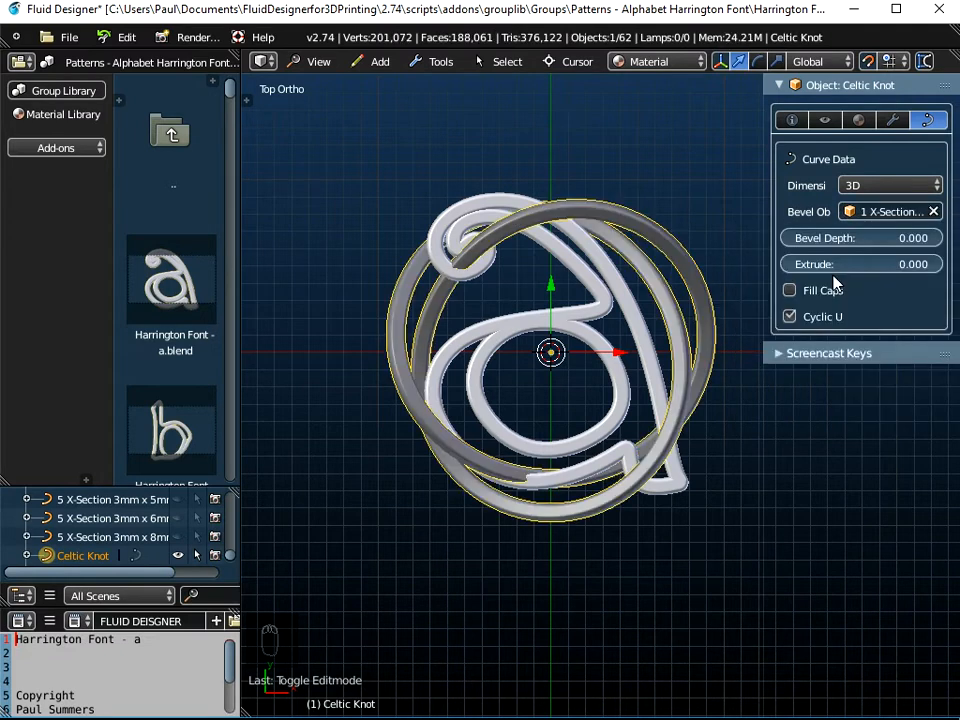
middle_click_drag(647, 381, 677, 294)
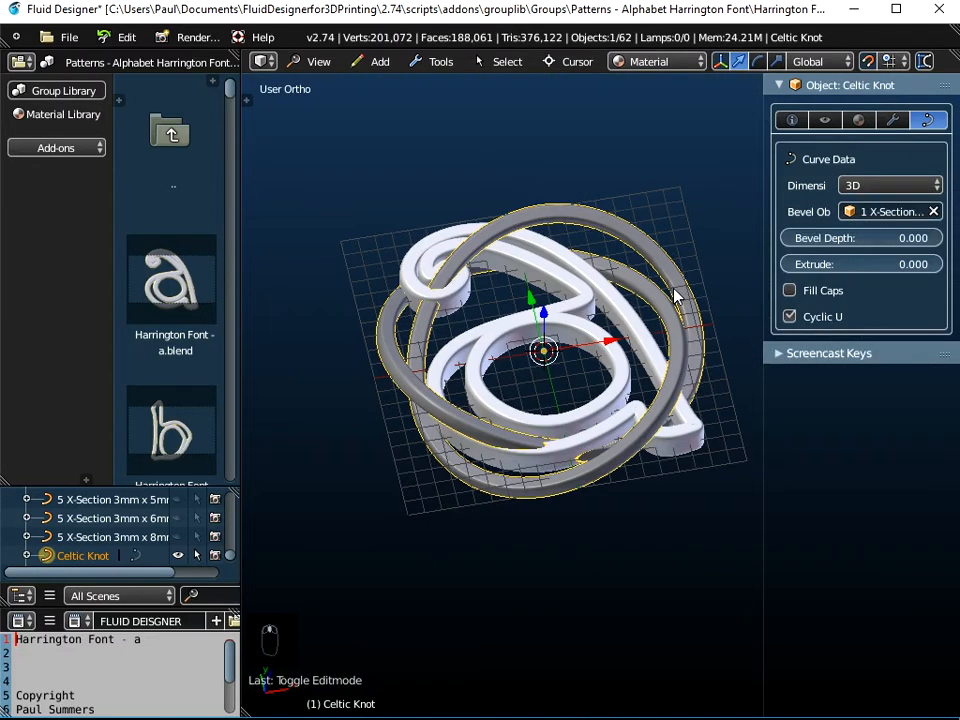
Change the Celtic knot's bevel object to 1 X-Section 1mm x 2mm and inspect the thicker profile.
left_click(857, 213)
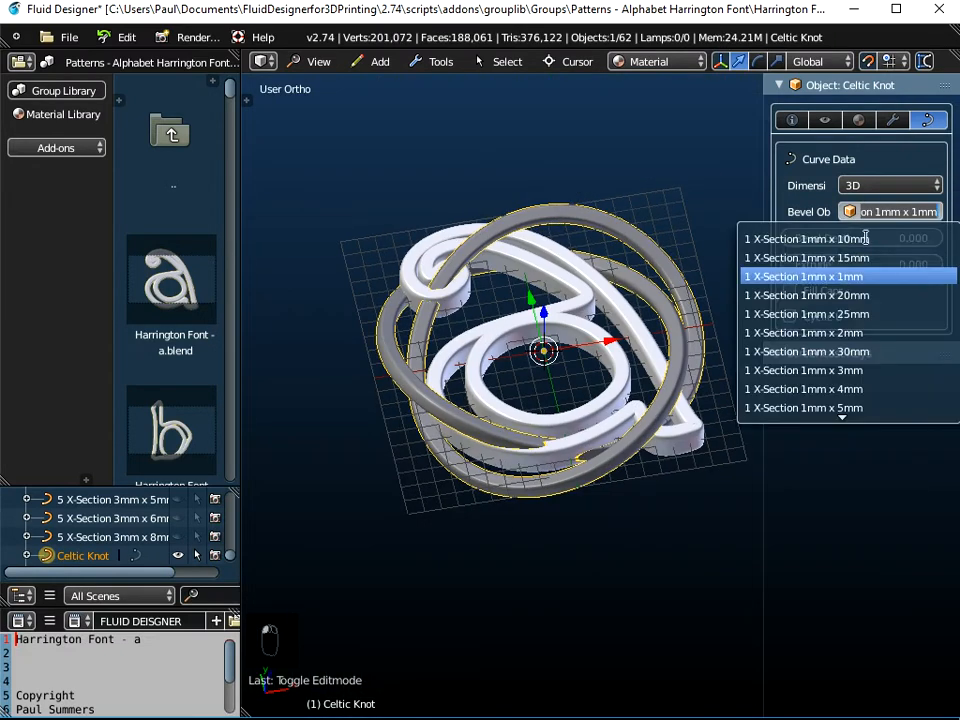
left_click(847, 332)
middle_click_drag(489, 381, 490, 472)
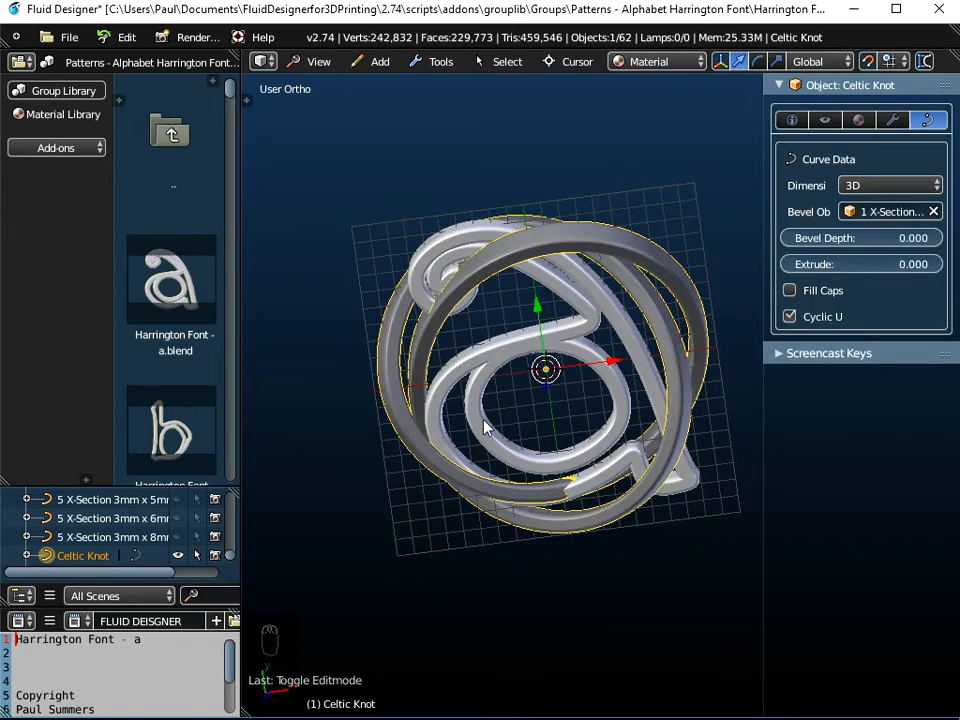
In top view and Edit Mode, pull the knot's two lowest control points down 7 units along Y with smooth proportional editing, and deselect them.
left_click(330, 62)
left_click(328, 146)
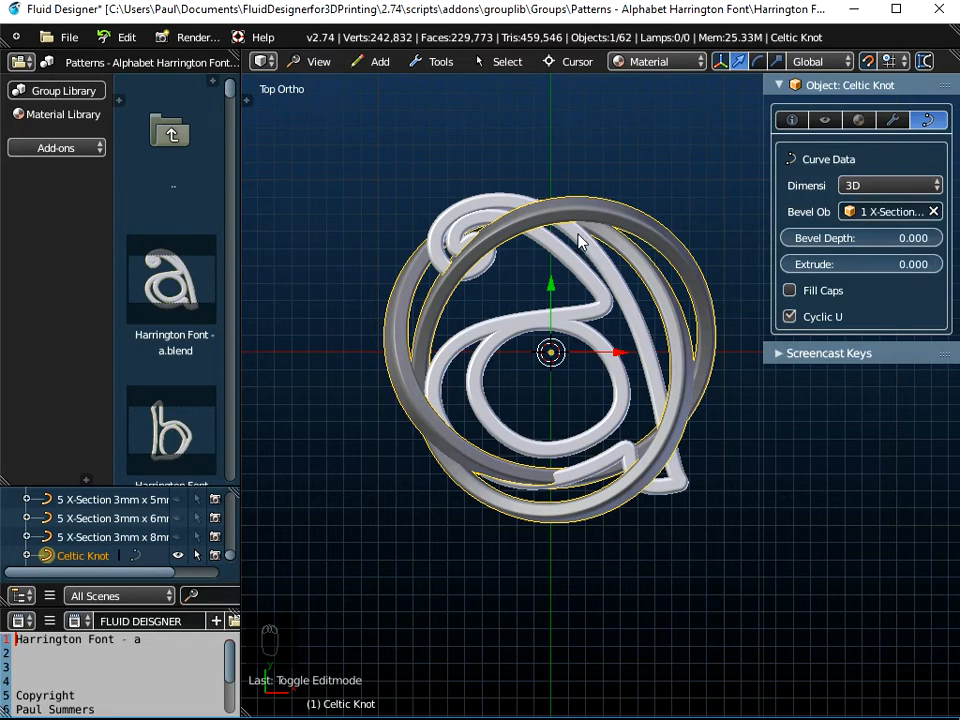
key("Tab")
right_click(578, 514)
right_click(521, 514, "shift")
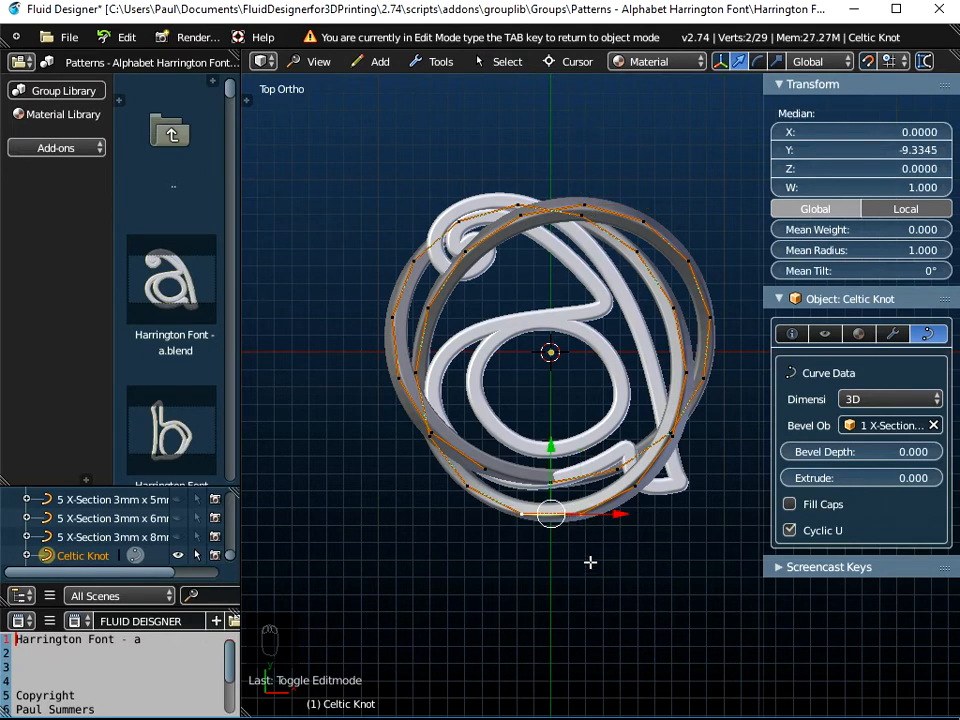
left_click_drag(551, 447, 599, 515)
scroll(575, 506, "down", 8)
scroll(589, 523, "down", 6)
scroll(596, 521, "down", 1)
scroll(596, 519, "down", 2)
scroll(604, 514, "up", 7)
left_click_drag(598, 560, 594, 527)
scroll(596, 527, "down", 8)
left_click_drag(597, 580, 645, 563)
scroll(636, 557, "down", 2)
scroll(632, 561, "down", 1)
scroll(643, 592, "down", 1)
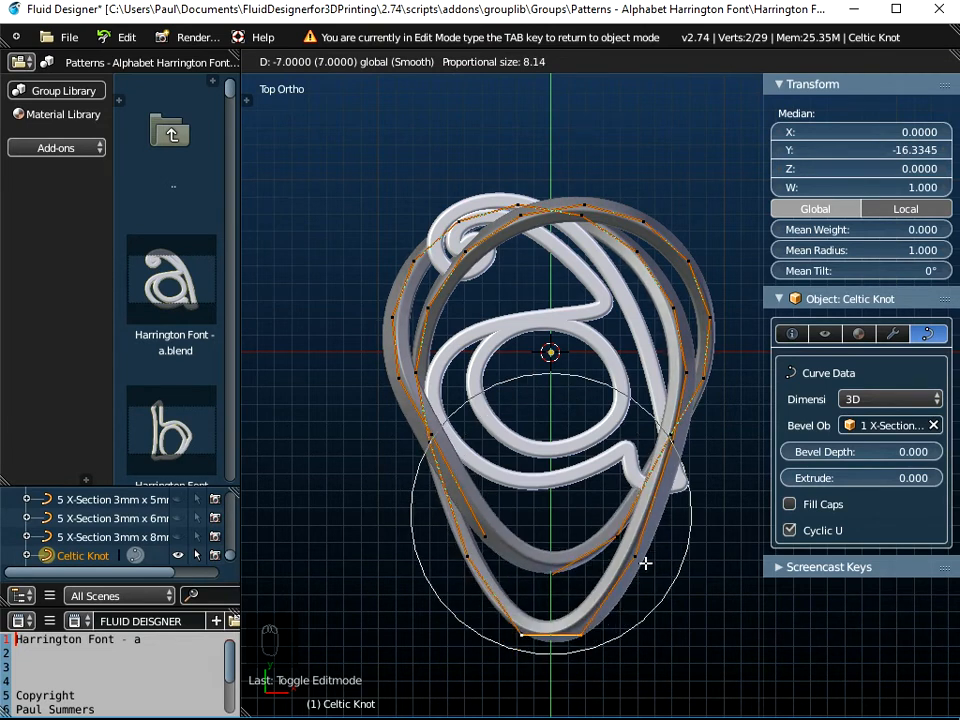
scroll(645, 563, "down", 2)
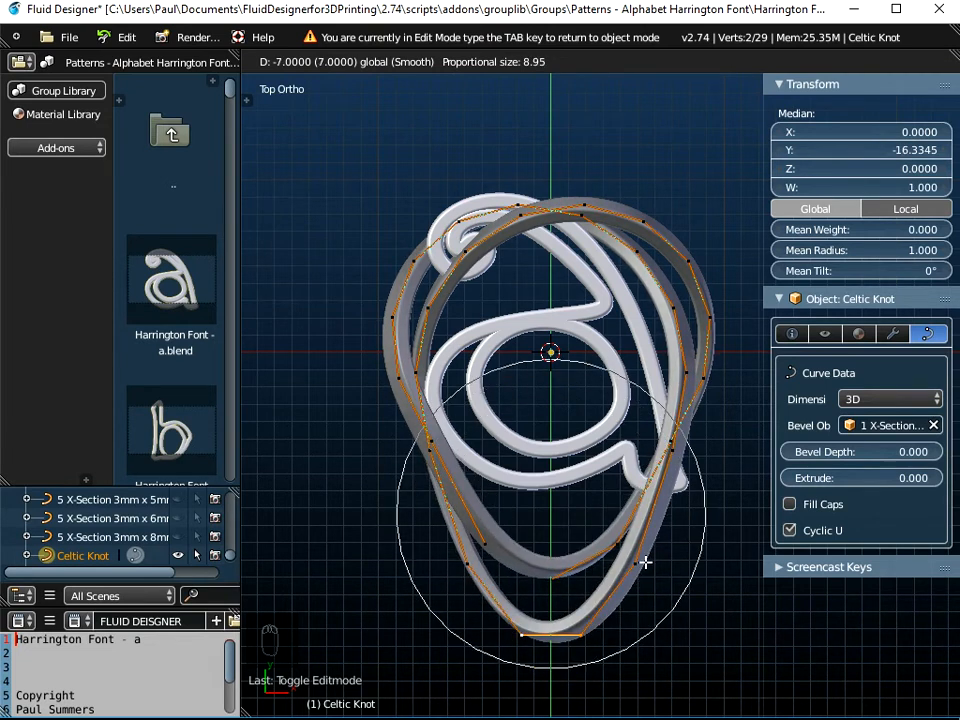
scroll(645, 563, "up", 3)
scroll(645, 563, "down", 2)
scroll(645, 563, "down", 2)
scroll(645, 563, "up", 2)
scroll(645, 563, "down", 2)
left_click(645, 563)
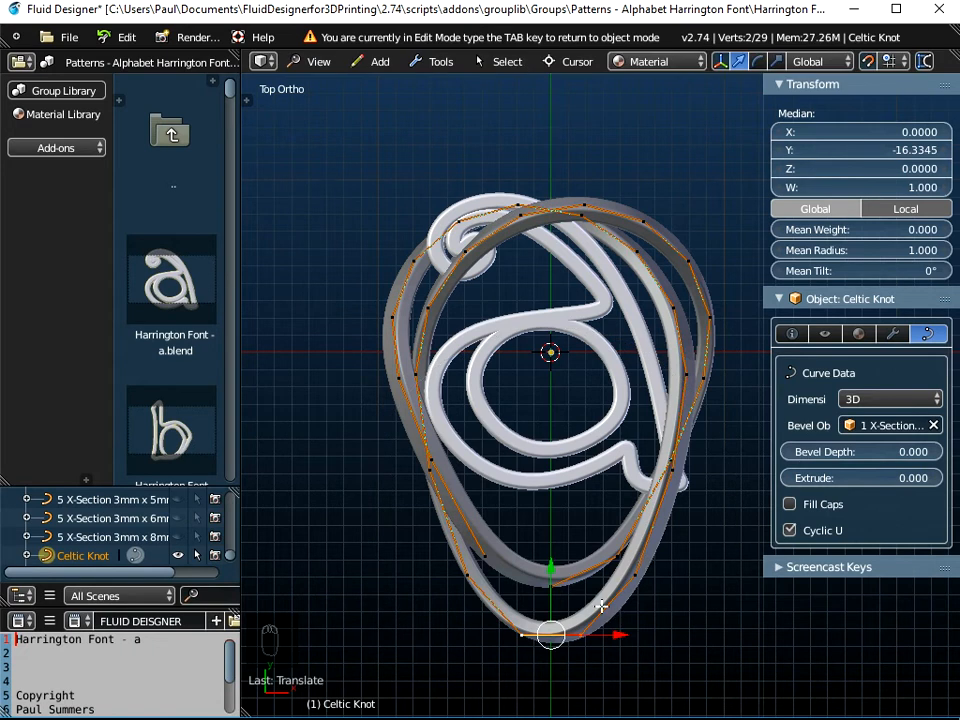
key("a")
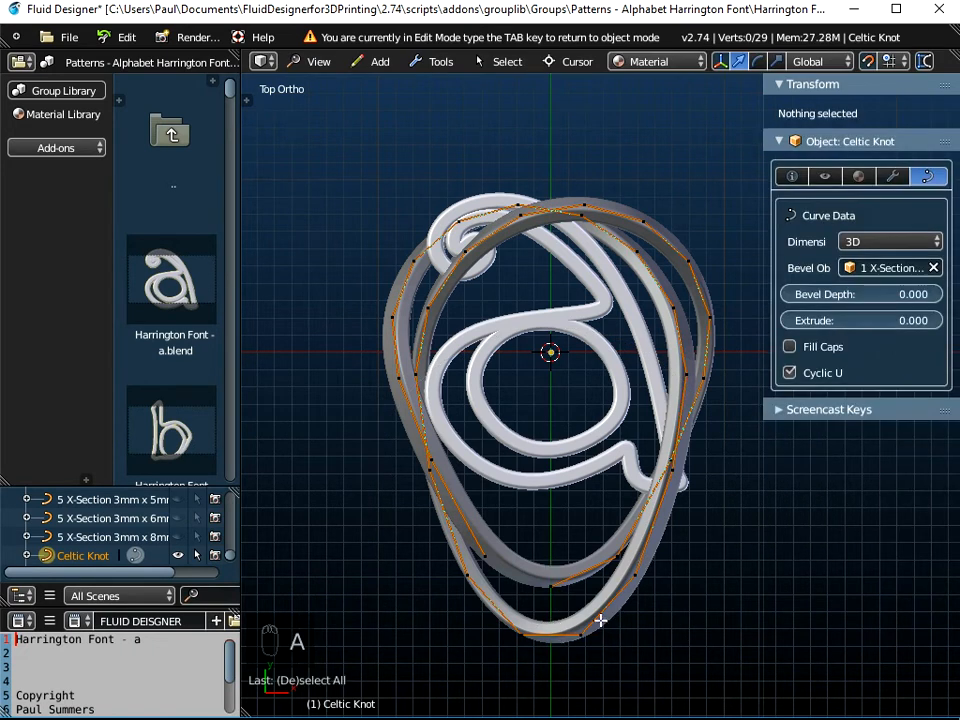
Move the knot's four top-centre control points down 8 units along Y with smooth proportional size 3.80 to form a heart, and leave Edit Mode.
scroll(611, 207, "up", 2)
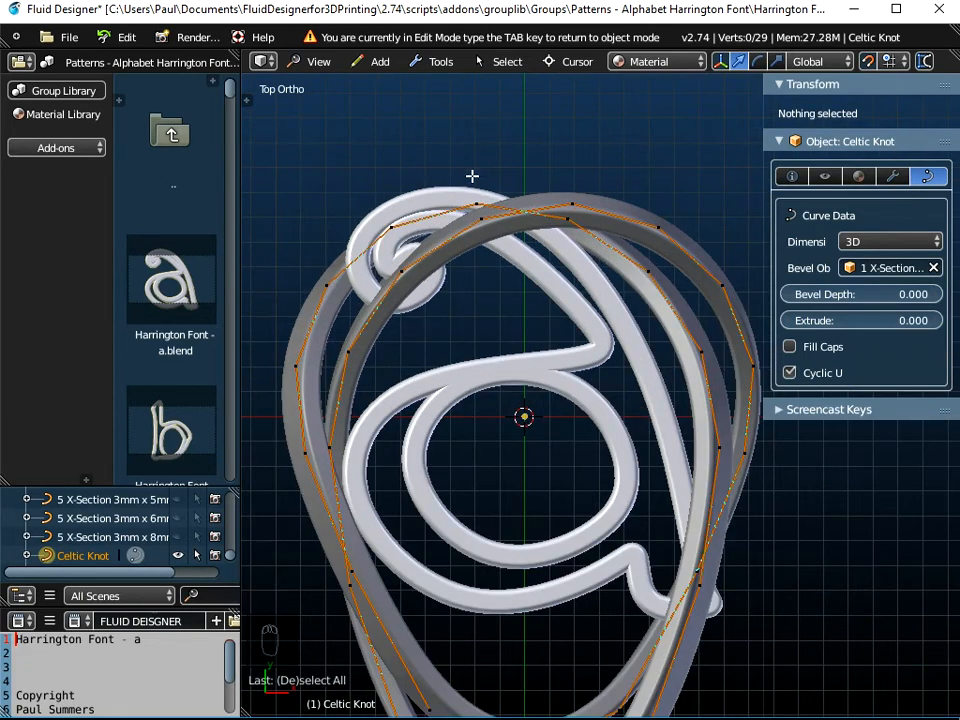
key("b")
left_click_drag(462, 166, 594, 266)
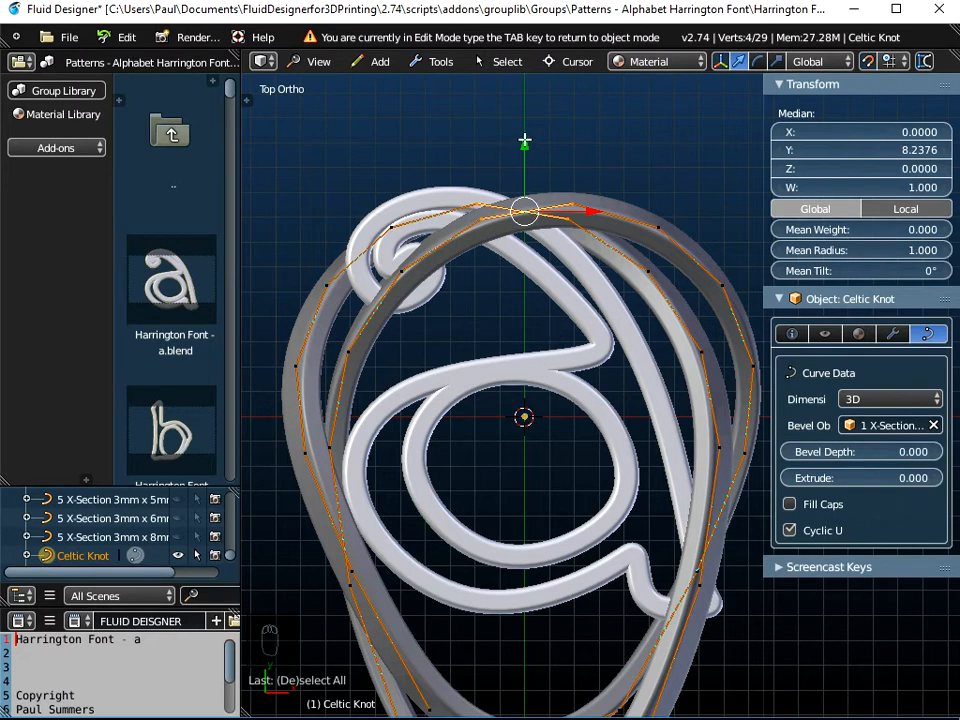
key("g")
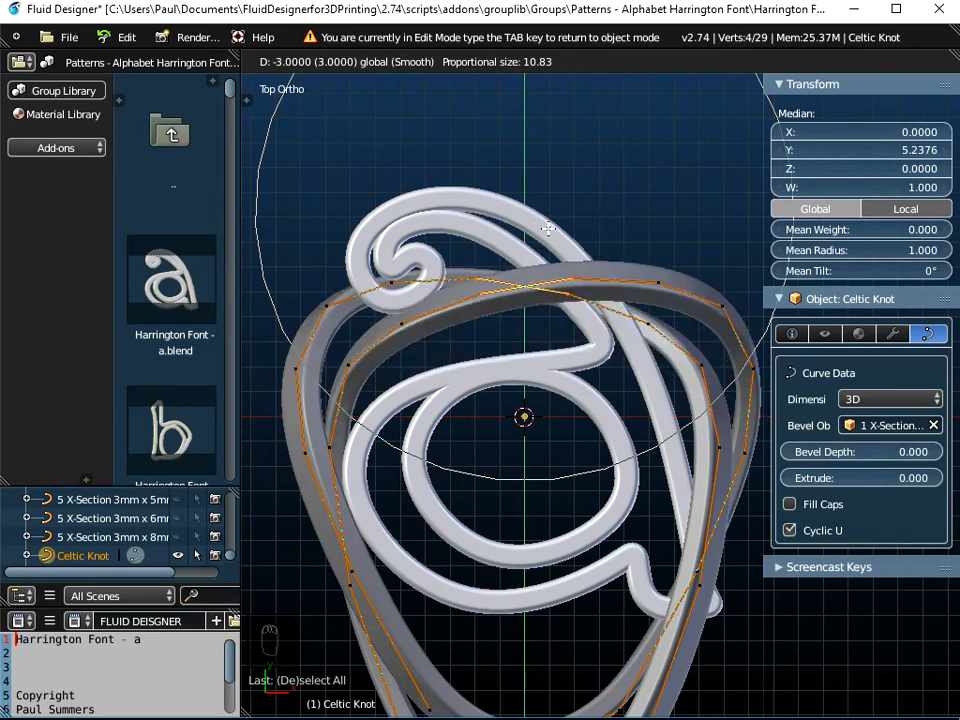
scroll(549, 266, "up", 4)
scroll(549, 266, "up", 4)
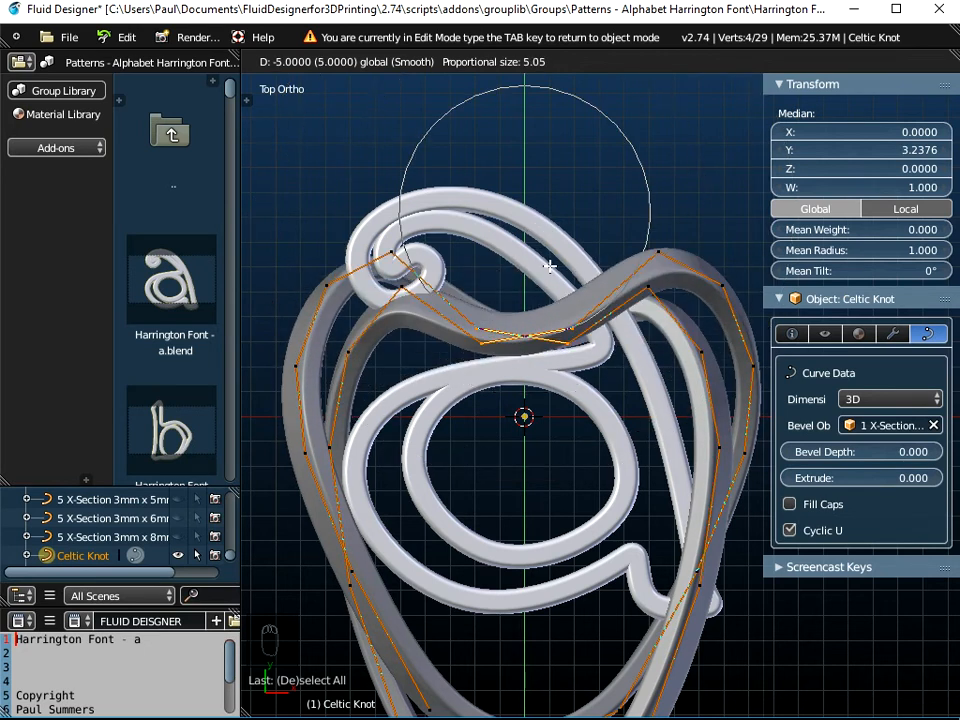
scroll(549, 266, "up", 1)
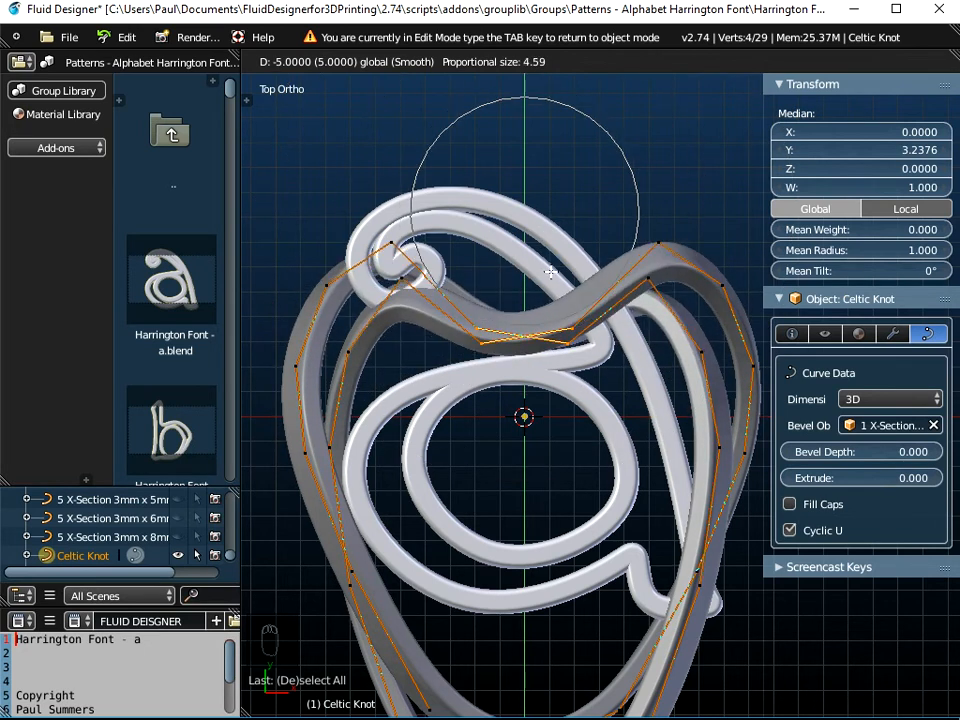
scroll(560, 322, "up", 1)
scroll(561, 326, "down", 2)
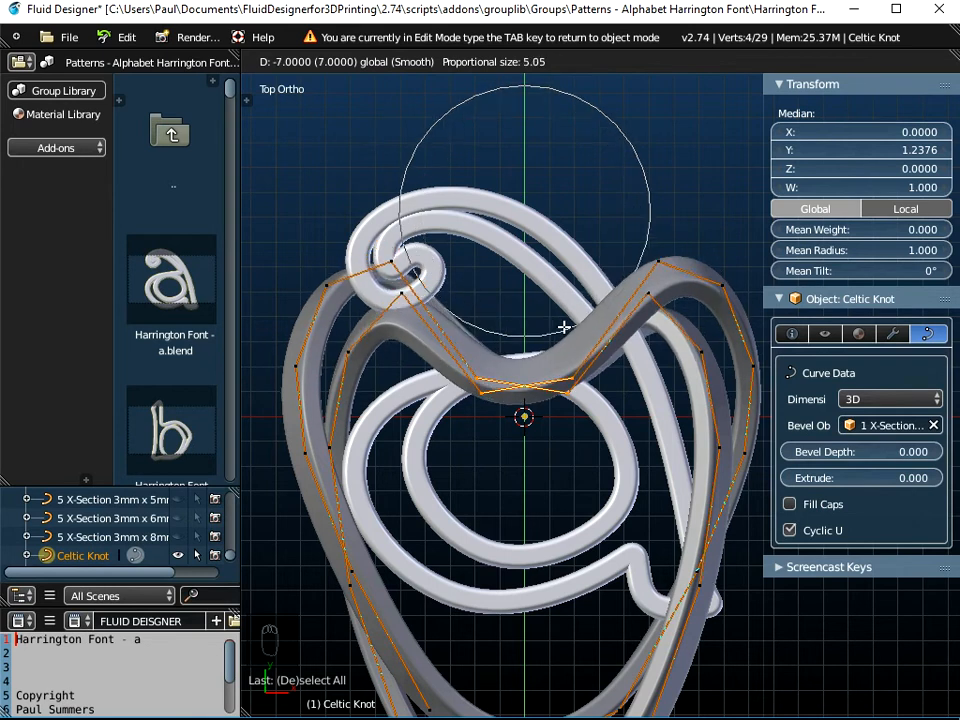
scroll(563, 296, "down", 4)
scroll(563, 296, "down", 5)
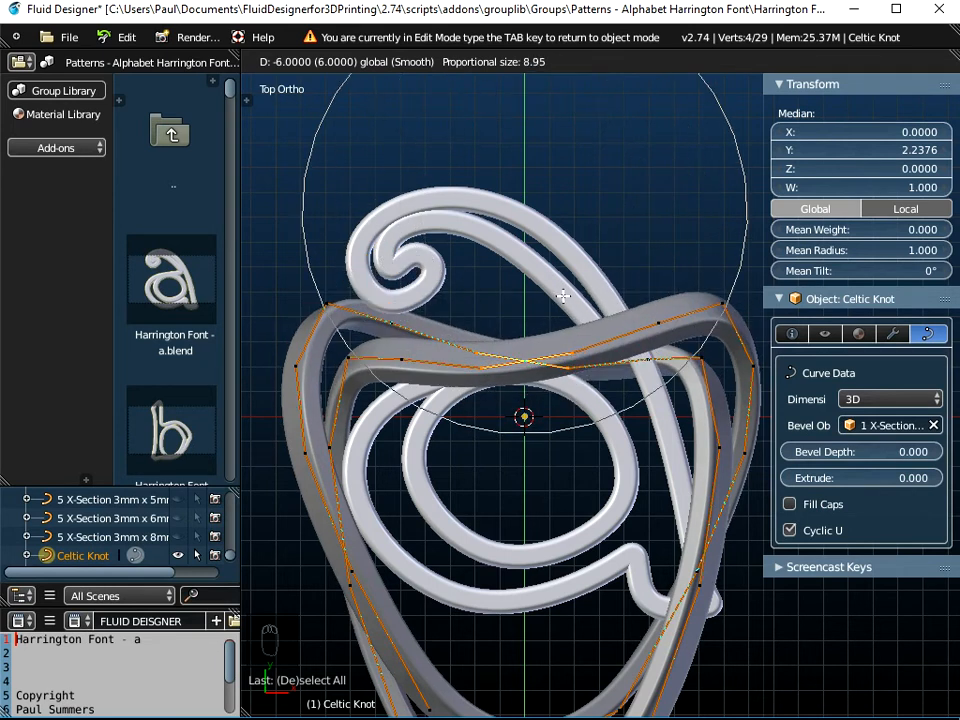
scroll(563, 296, "up", 9)
scroll(563, 296, "up", 3)
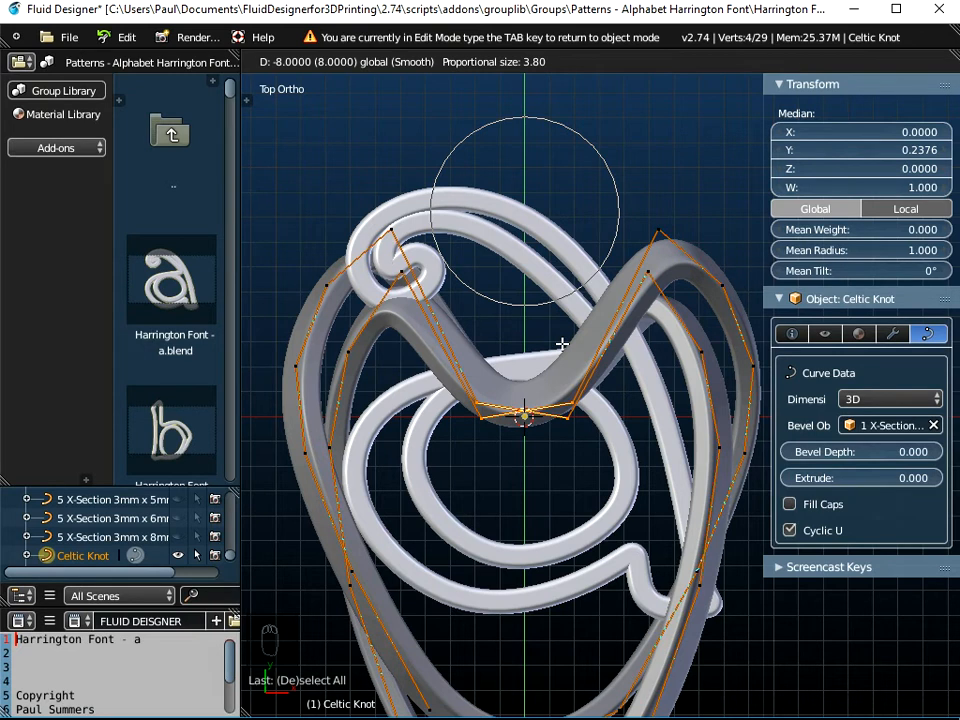
left_click(562, 344)
scroll(544, 495, "down", 2)
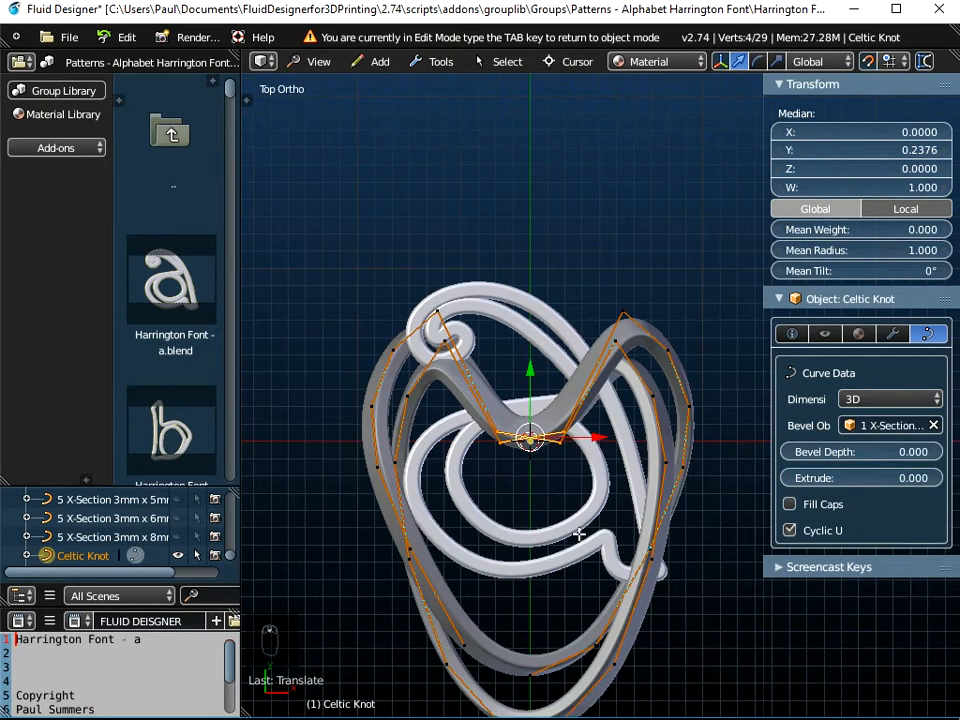
middle_click_drag(588, 503, 552, 406, "shift")
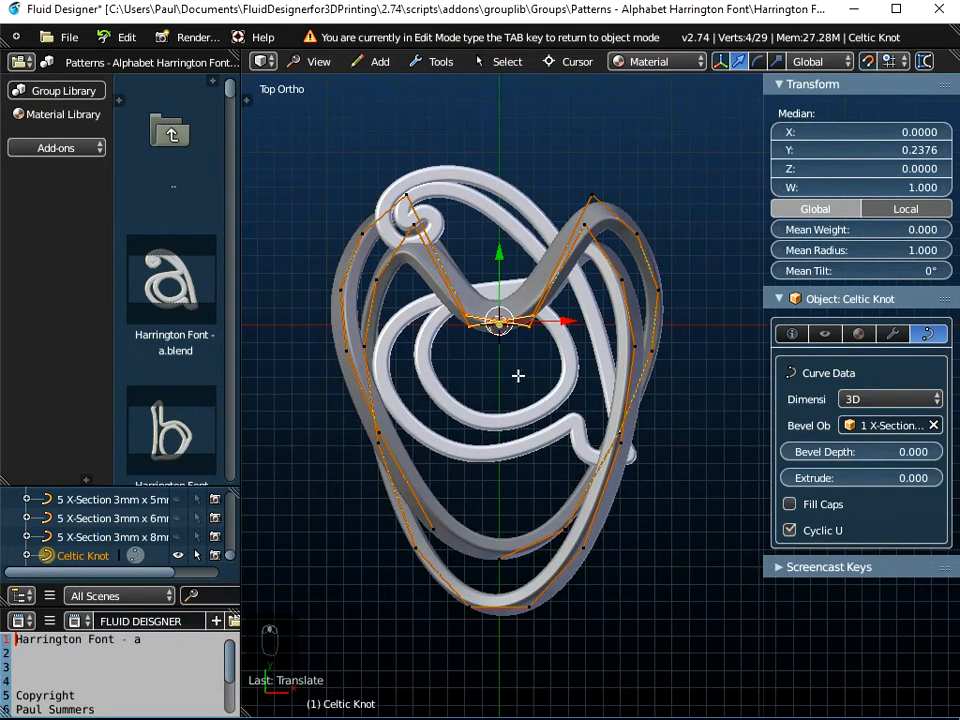
key("a")
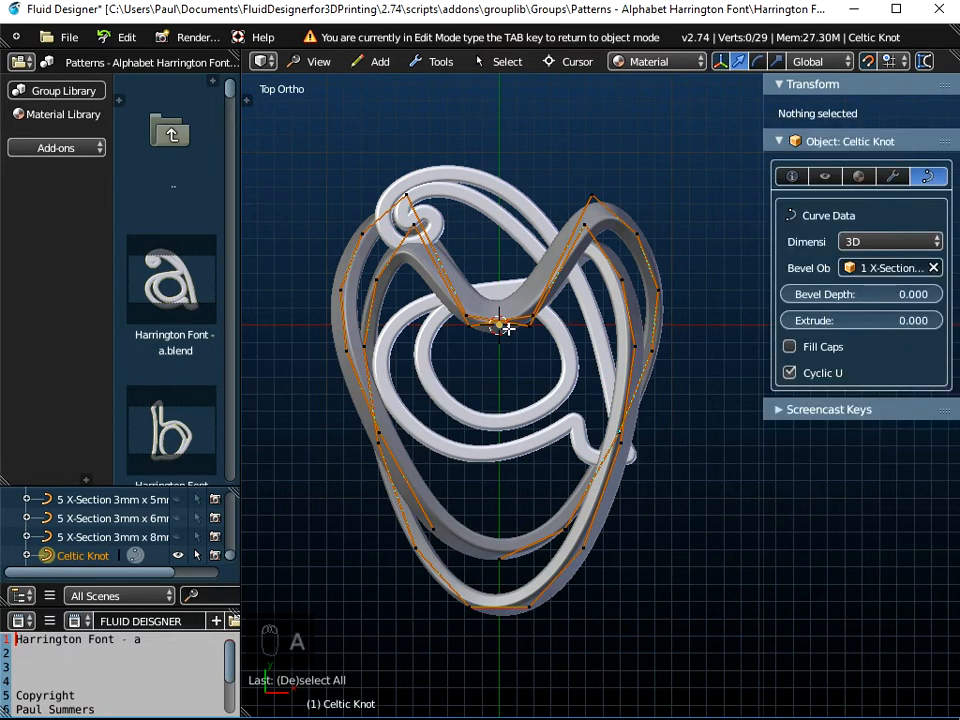
key("Tab")
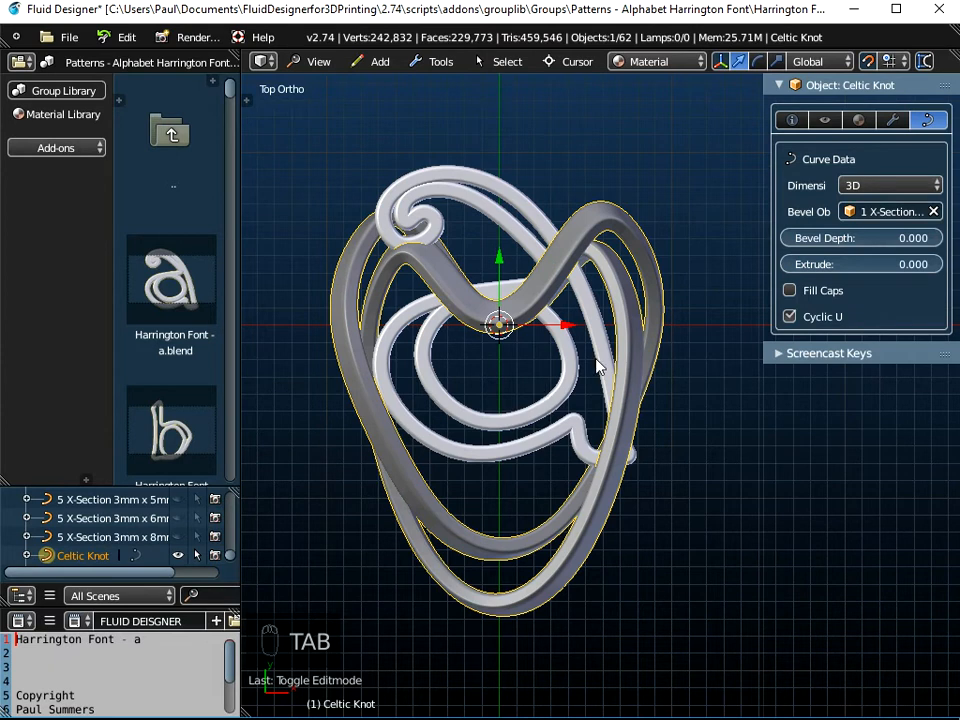
Move the heart-shaped Celtic knot up 3 units along the Y axis.
middle_click_drag(555, 306, 580, 336, "shift")
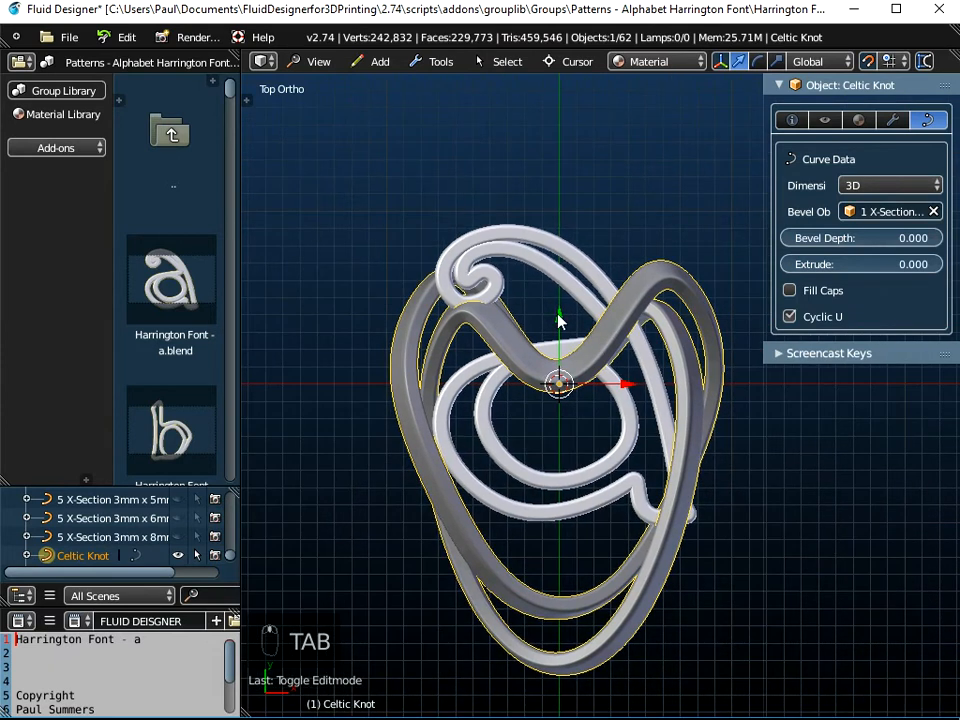
key("g")
key("y")
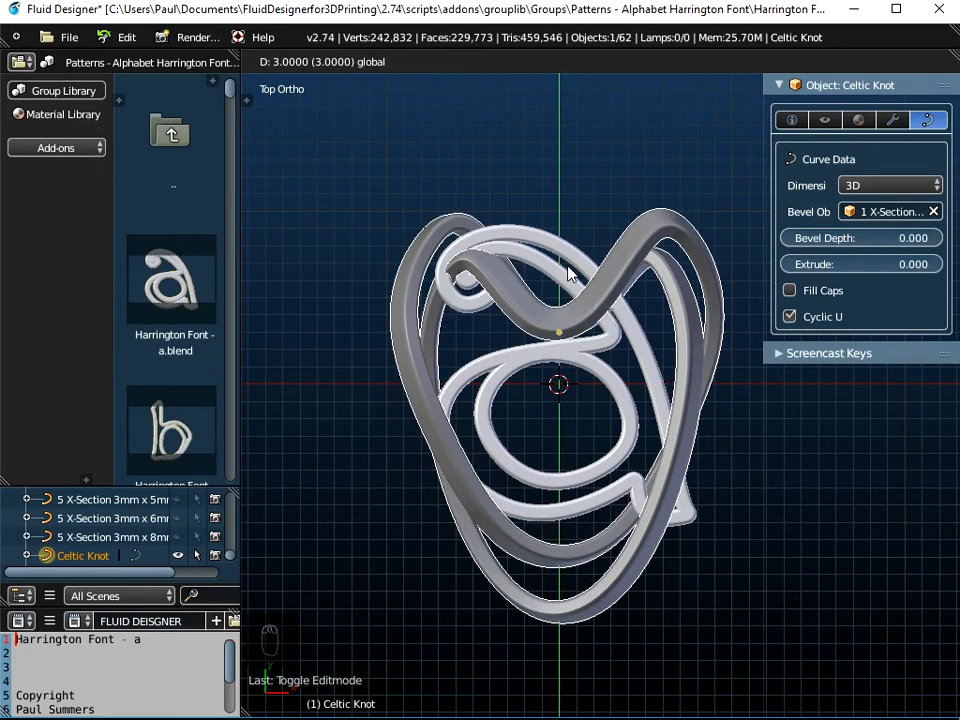
left_click(568, 272)
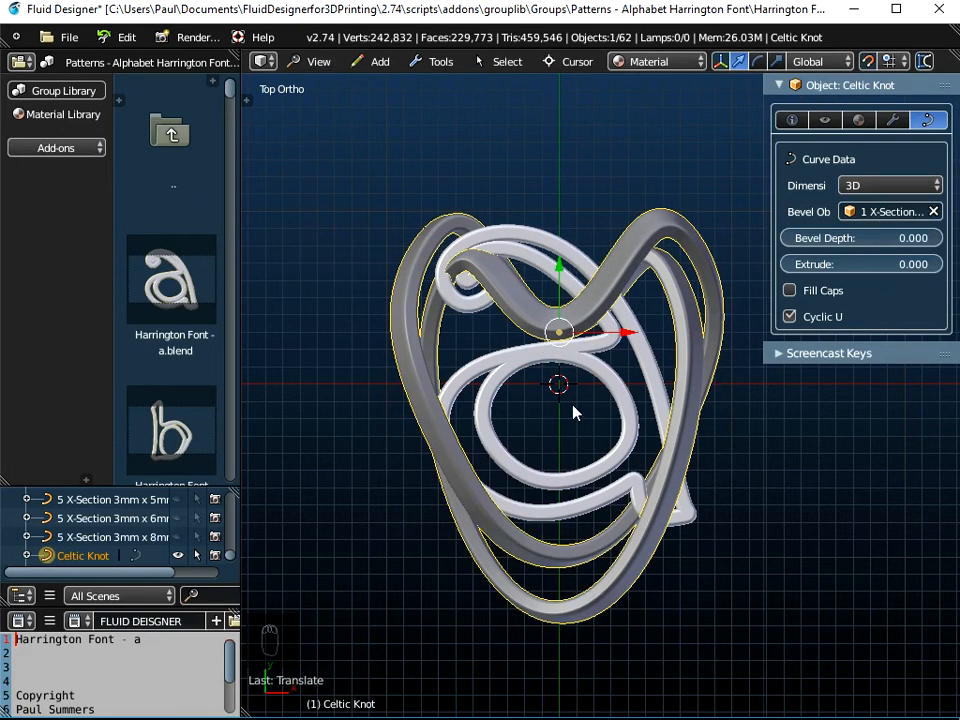
Enter Edit Mode on the Harrington Font letter a, box-select its lower control points and move them down 4 units along Y.
right_click(578, 479)
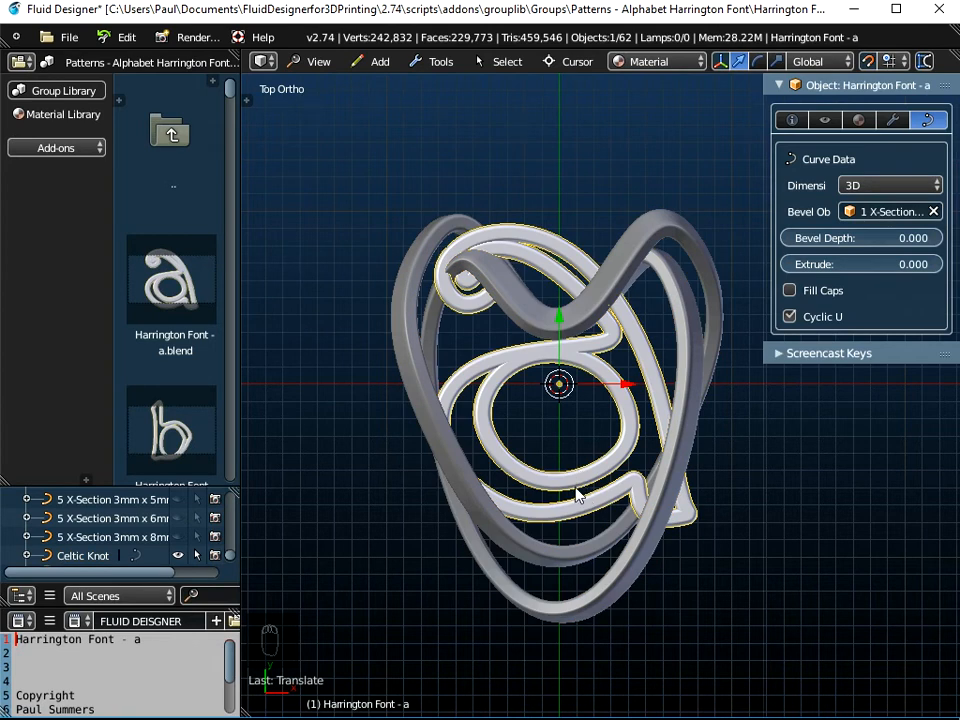
key("Tab")
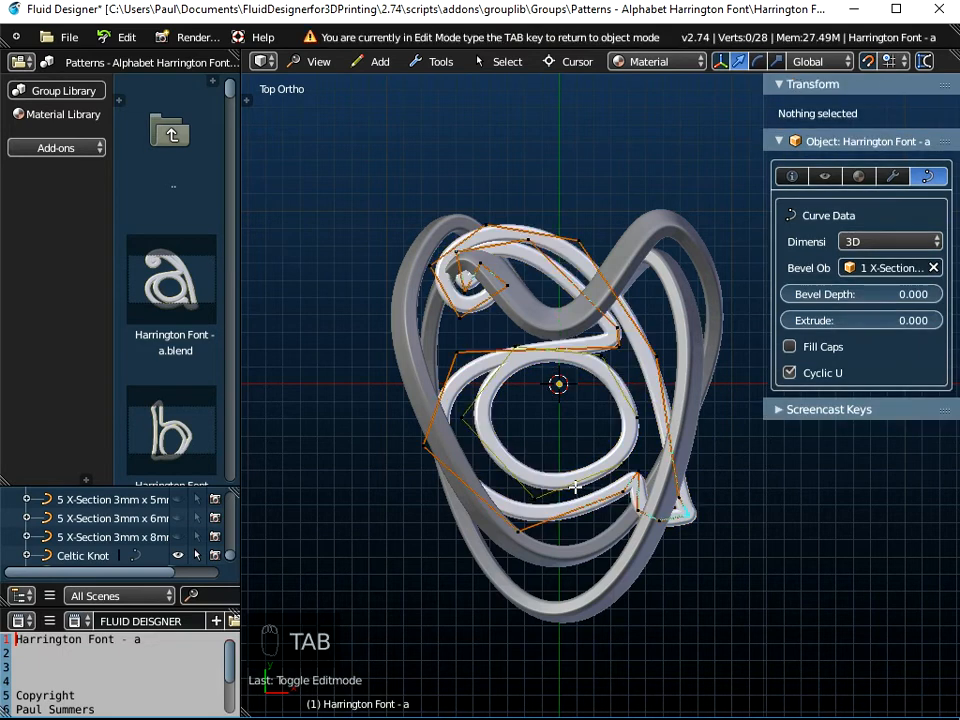
right_click(628, 462)
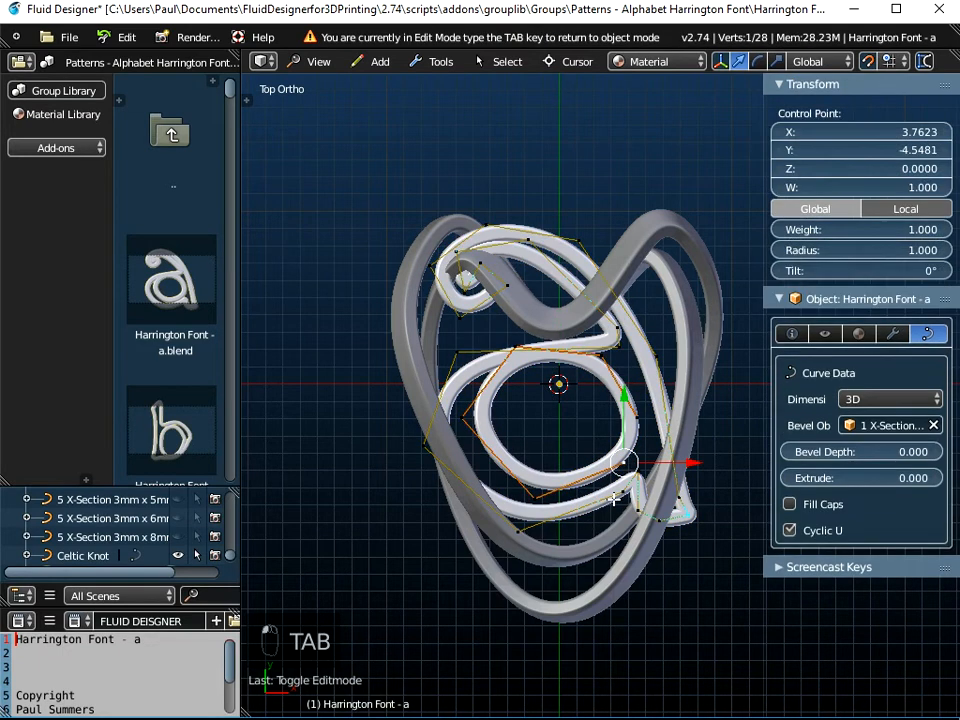
right_click(624, 495)
right_click(533, 510)
right_click_drag(533, 510, 547, 478)
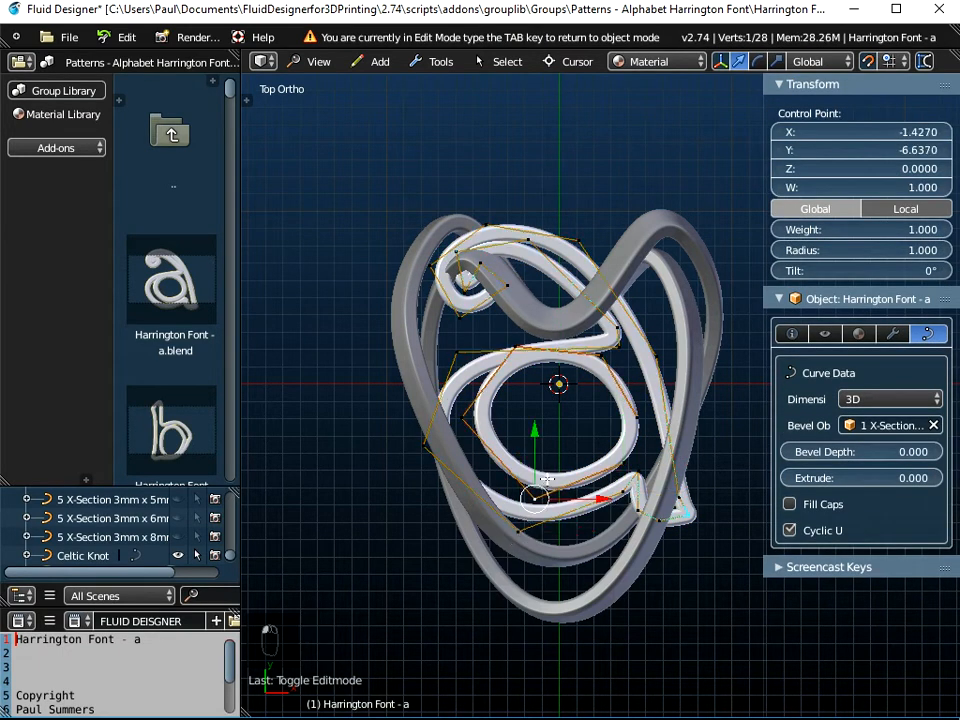
key("a")
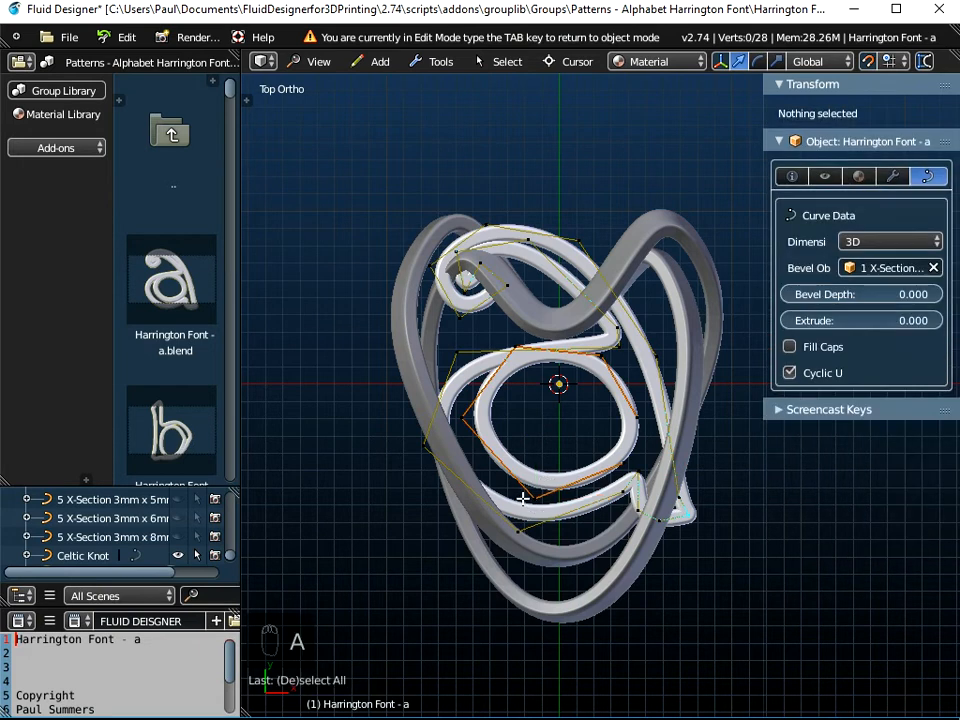
key("b")
left_click_drag(727, 546, 384, 450)
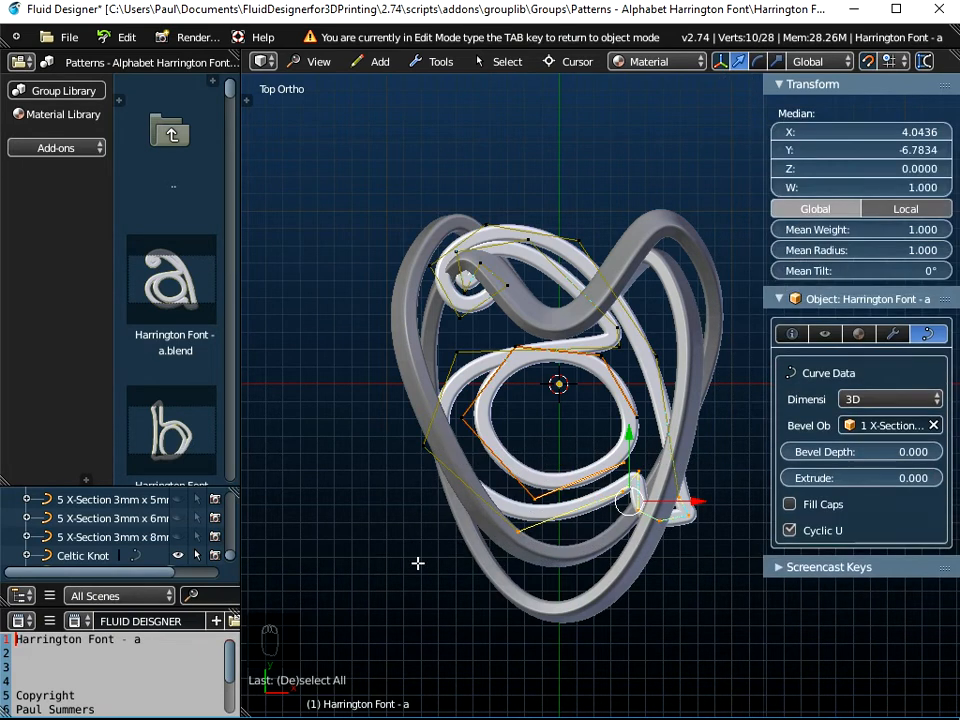
left_click_drag(627, 432, 673, 494, "ctrl")
middle_click_drag(578, 521, 572, 473)
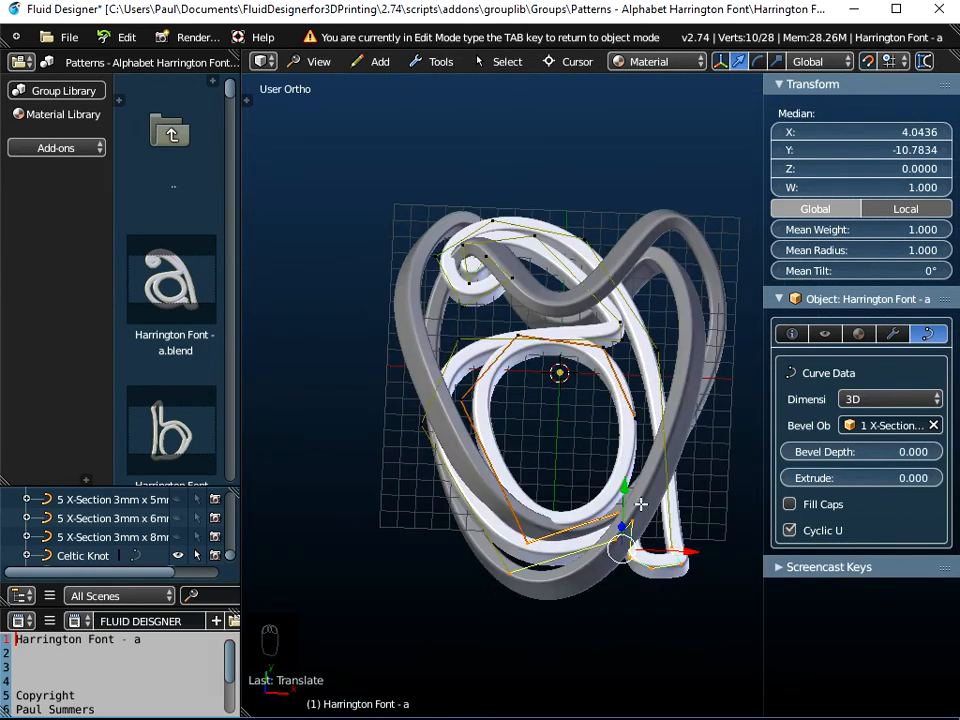
Nudge the letter a's selected lower control points slightly up along Y, leave Edit Mode and return to top view.
left_click_drag(624, 487, 628, 471, "ctrl")
key("Tab")
middle_click_drag(546, 407, 567, 472)
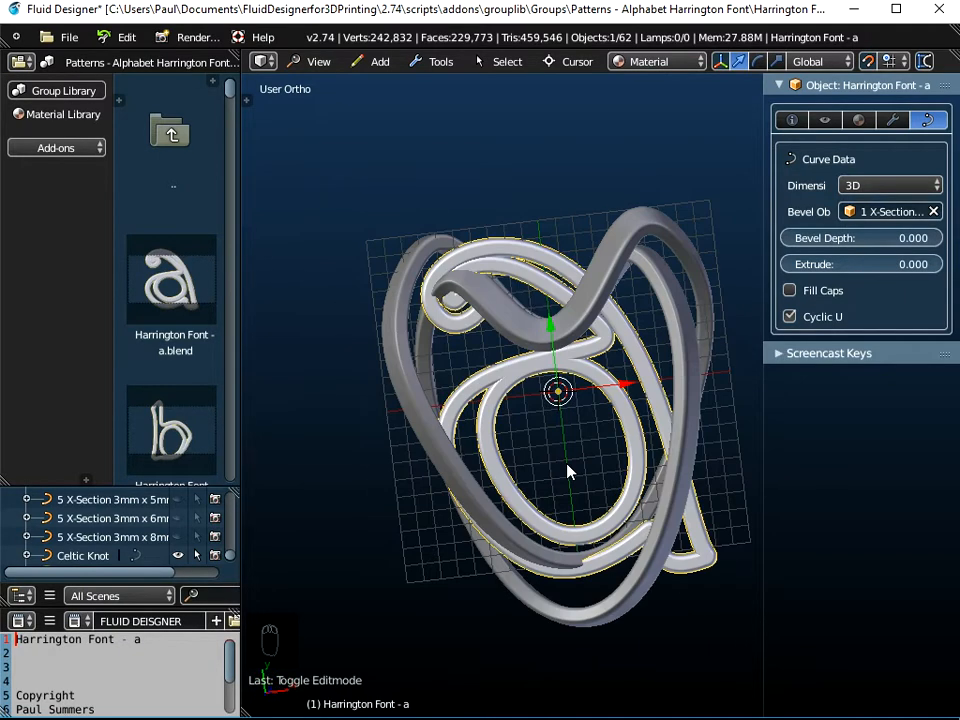
left_click(318, 62)
left_click(338, 150)
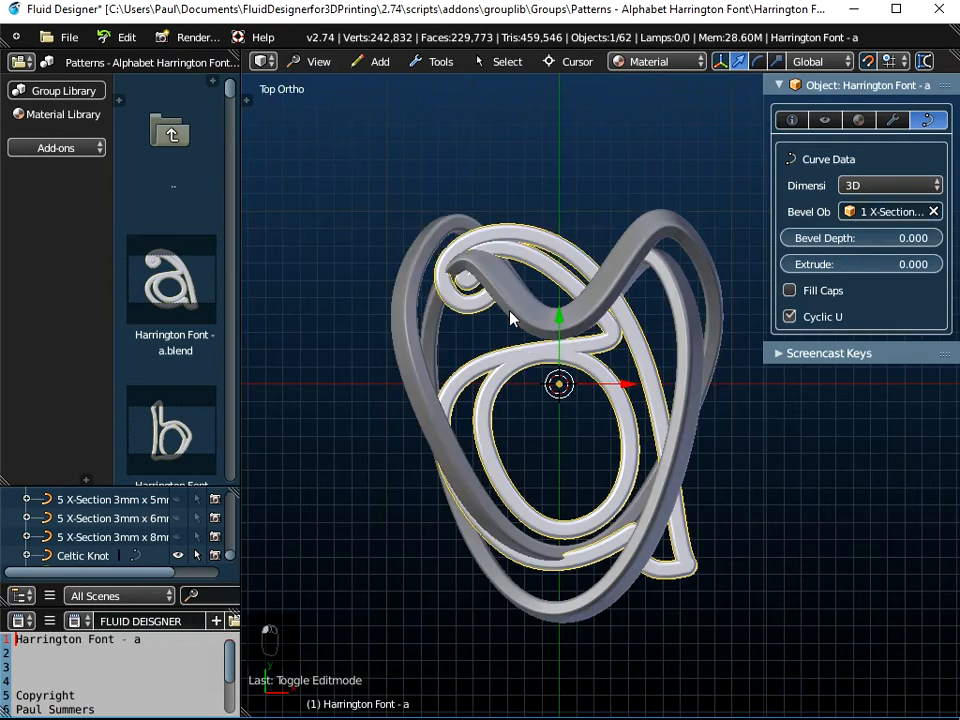
Select the heart-shaped Celtic knot and set its bevel object to 1 X-Section 1mm x 1mm.
right_click(668, 226)
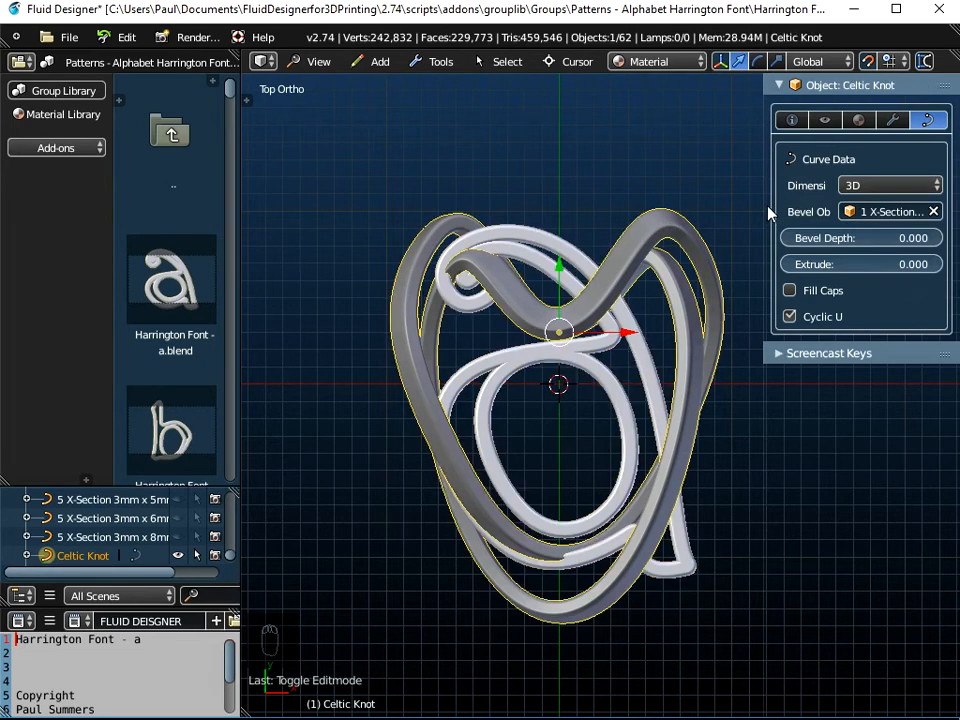
left_click_drag(767, 211, 690, 211)
middle_click_drag(572, 450, 600, 353)
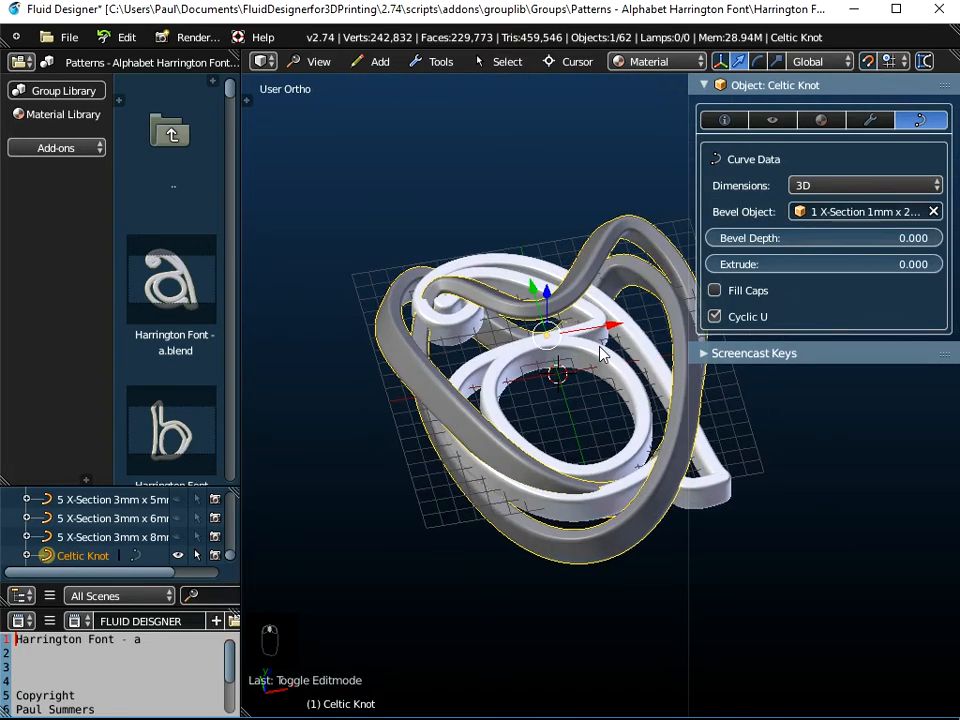
left_click(856, 211)
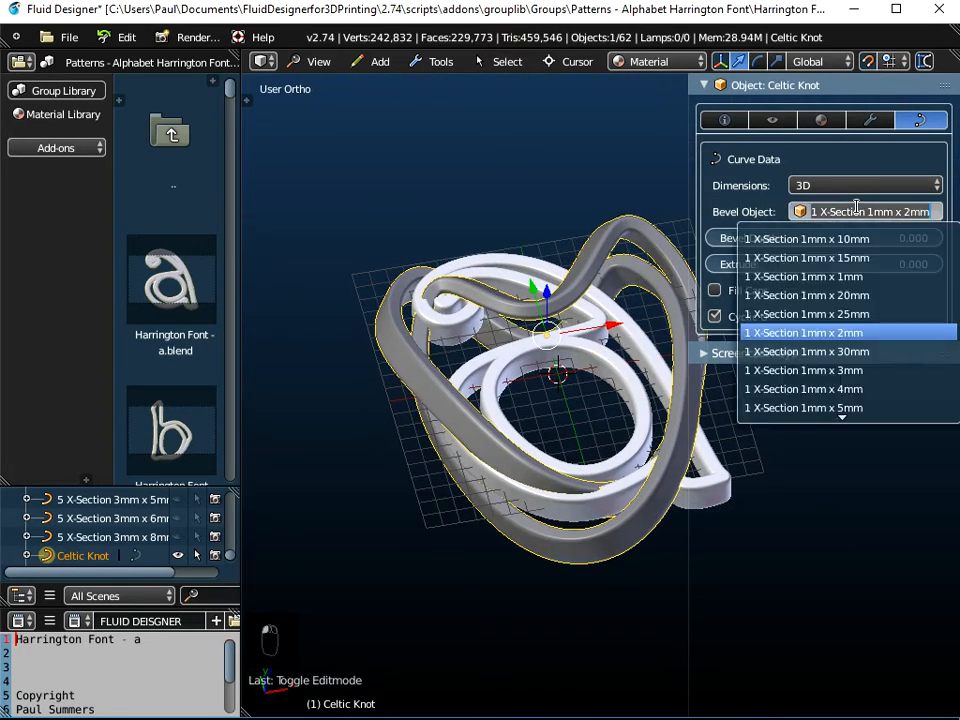
left_click(838, 277)
scroll(514, 304, "up", 5)
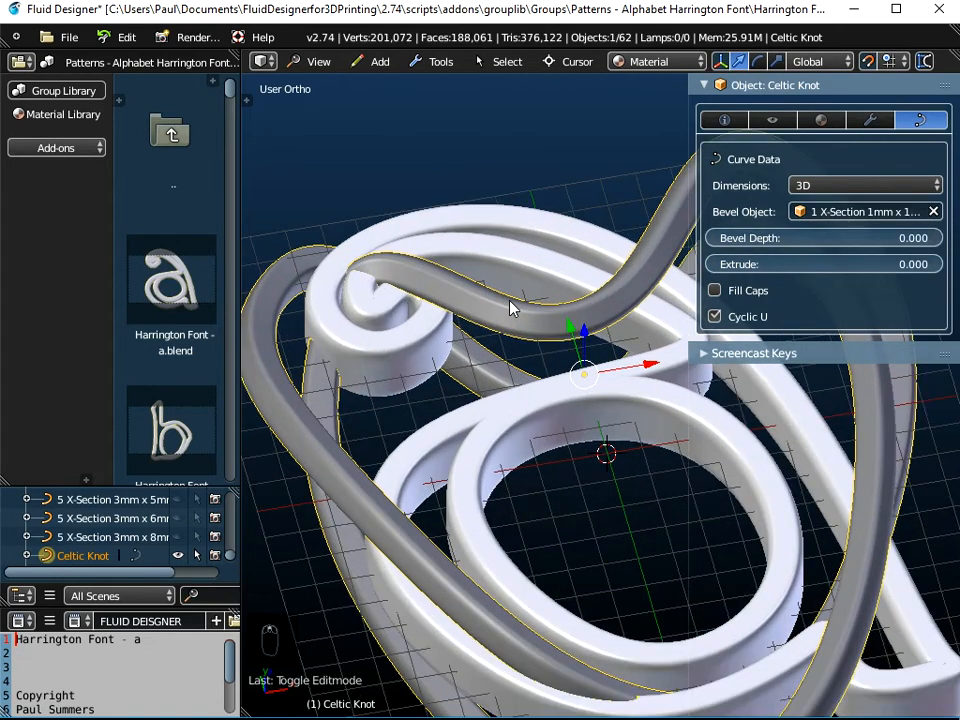
middle_click_drag(521, 319, 520, 372)
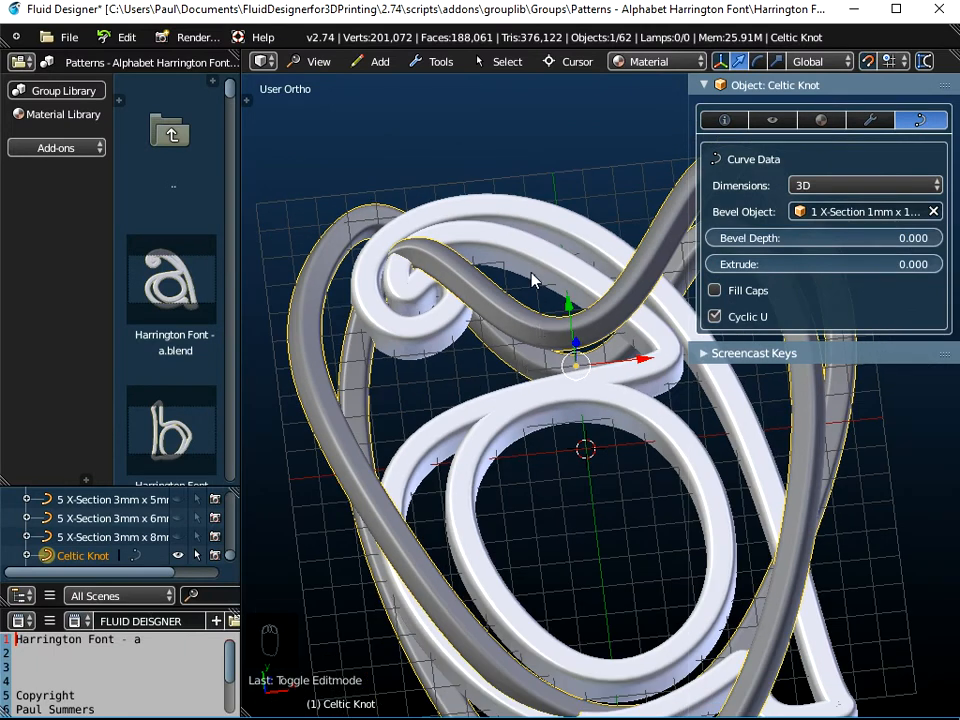
Join the Celtic knot into the Harrington Font letter a as a single curve object, and return to top view.
right_click(513, 219, "shift")
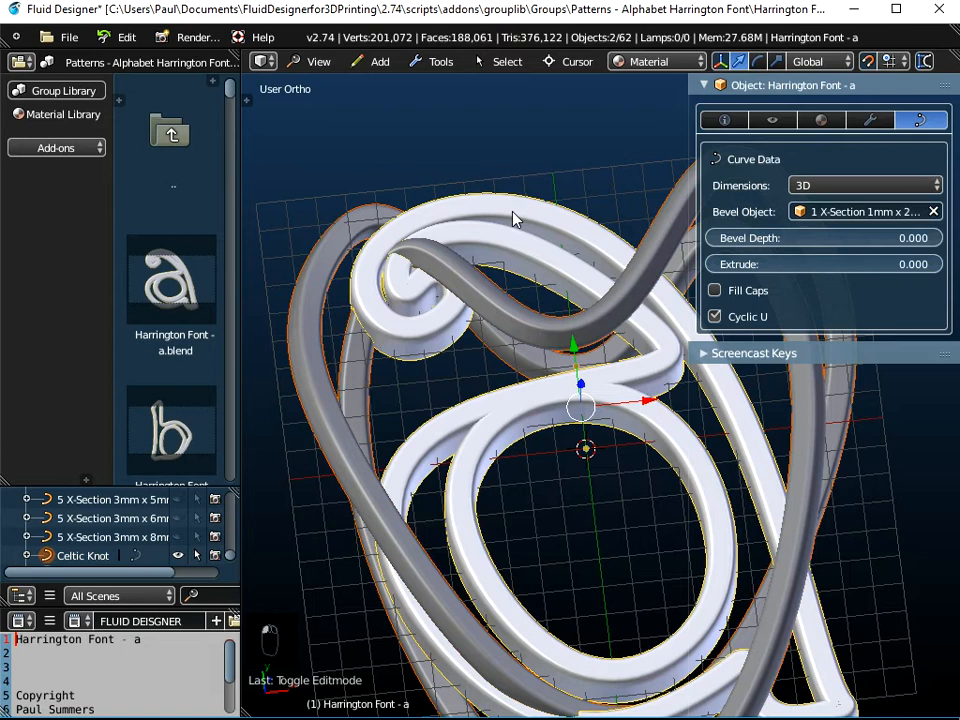
left_click(440, 61)
mouse_move(441, 85)
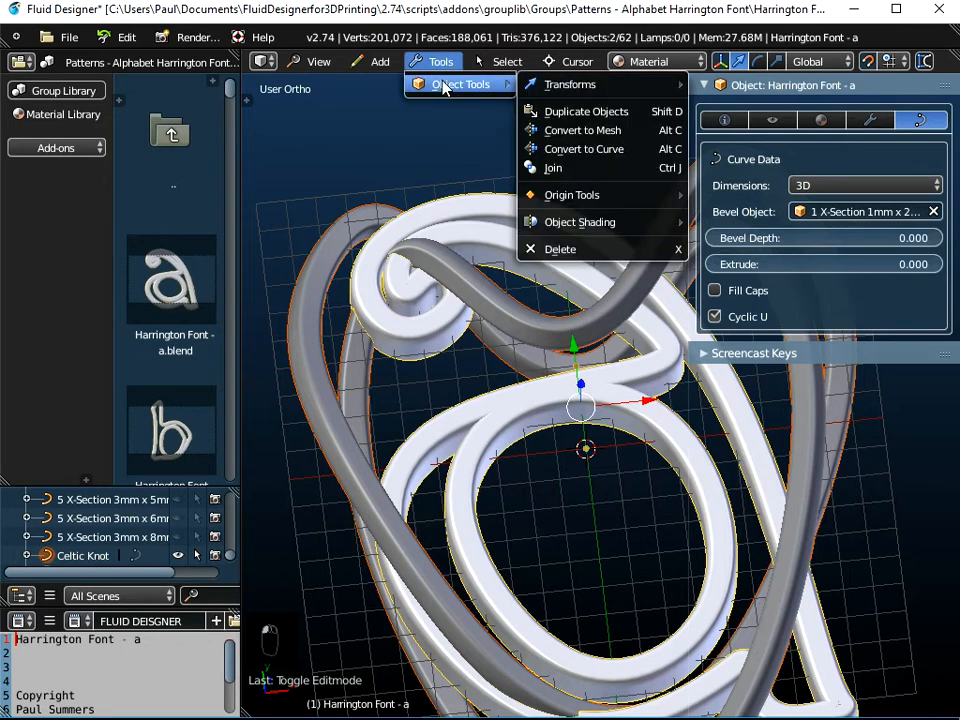
left_click(561, 170)
middle_click_drag(512, 310, 525, 360)
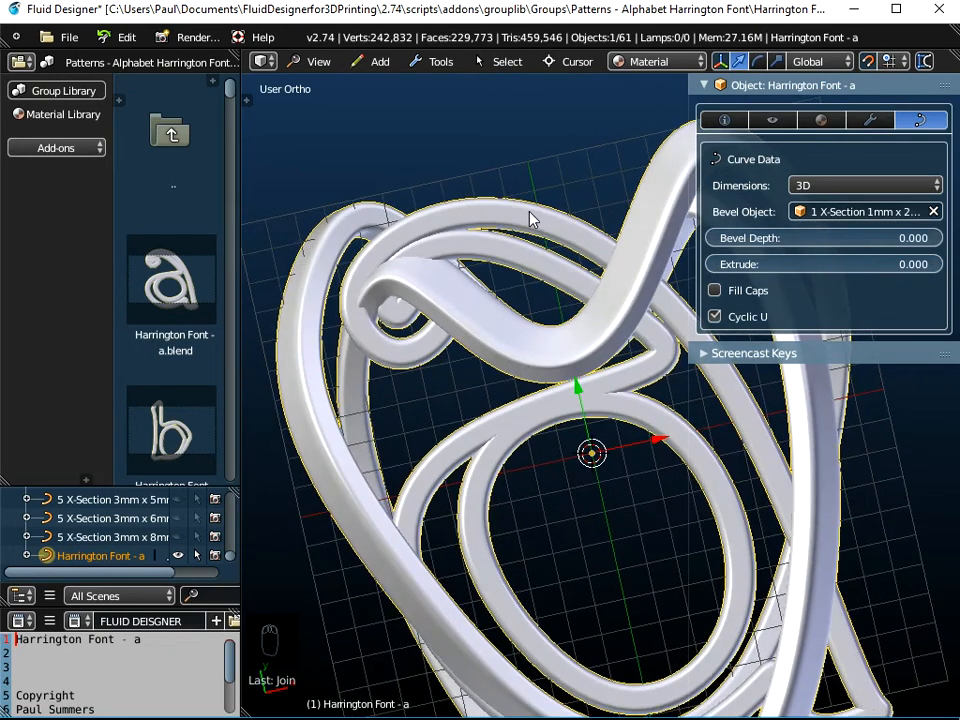
scroll(534, 256, "down", 3)
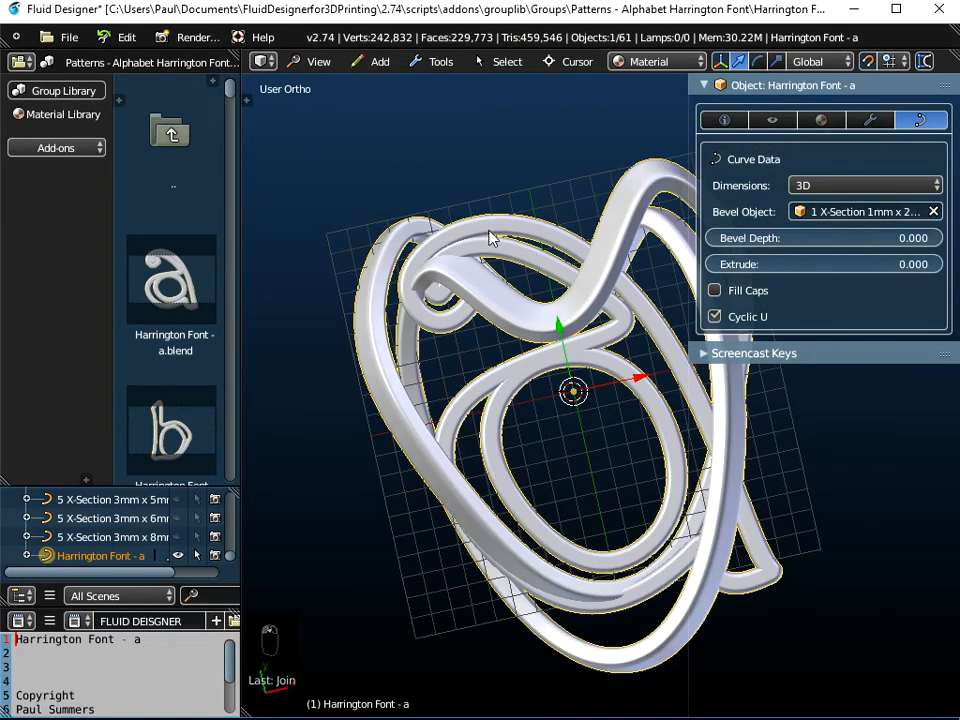
left_click(318, 61)
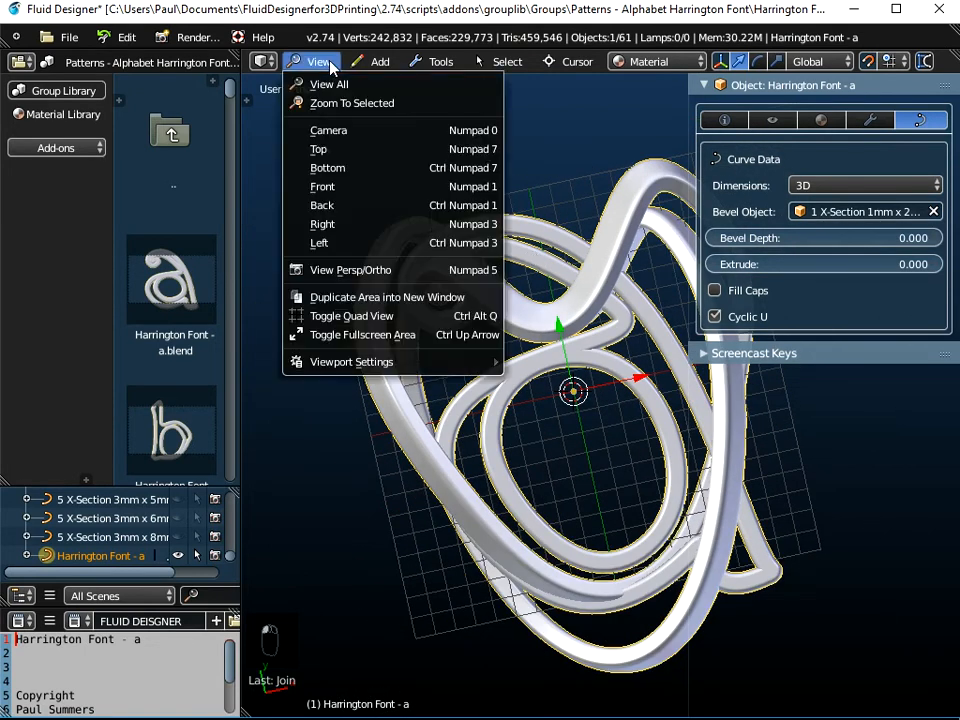
left_click(337, 149)
scroll(505, 270, "down", 2)
scroll(490, 320, "up", 1)
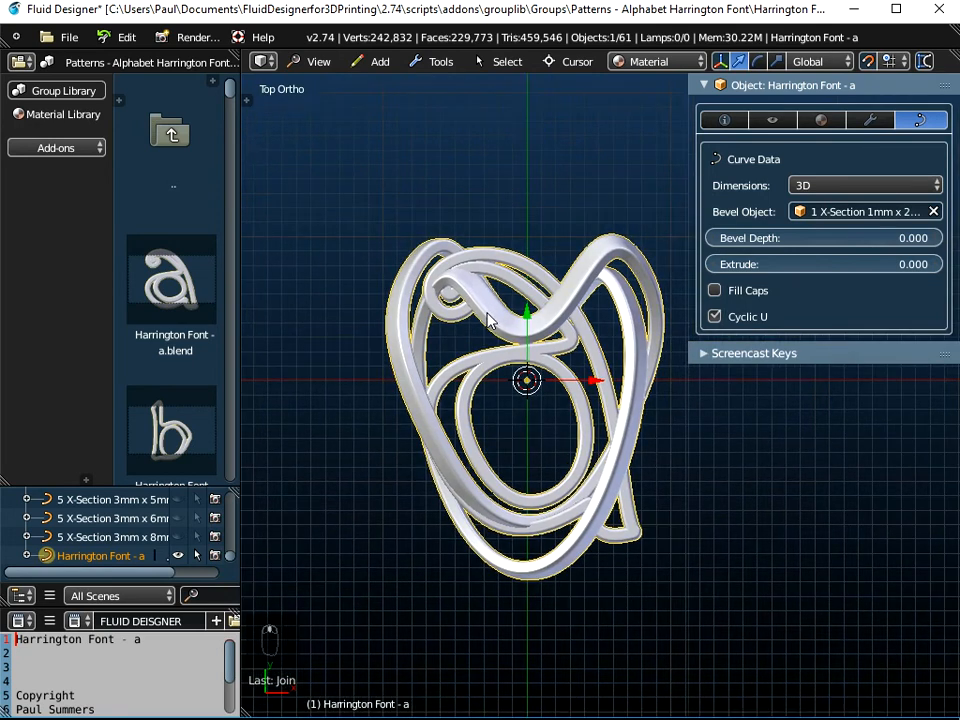
middle_click_drag(488, 313, 486, 321, "shift")
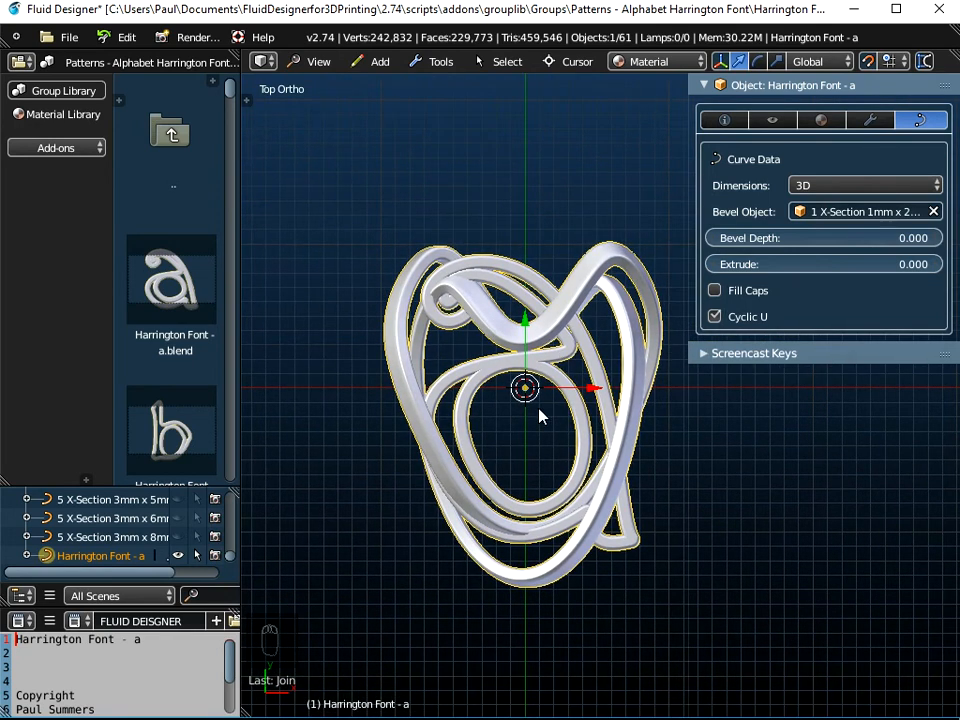
Scale the joined pendant curve uniformly to a little over twice its size and apply the scale.
left_click(445, 62)
mouse_move(455, 86)
scroll(530, 408, "up", 2)
middle_click_drag(546, 396, 548, 436)
scroll(547, 435, "down", 2)
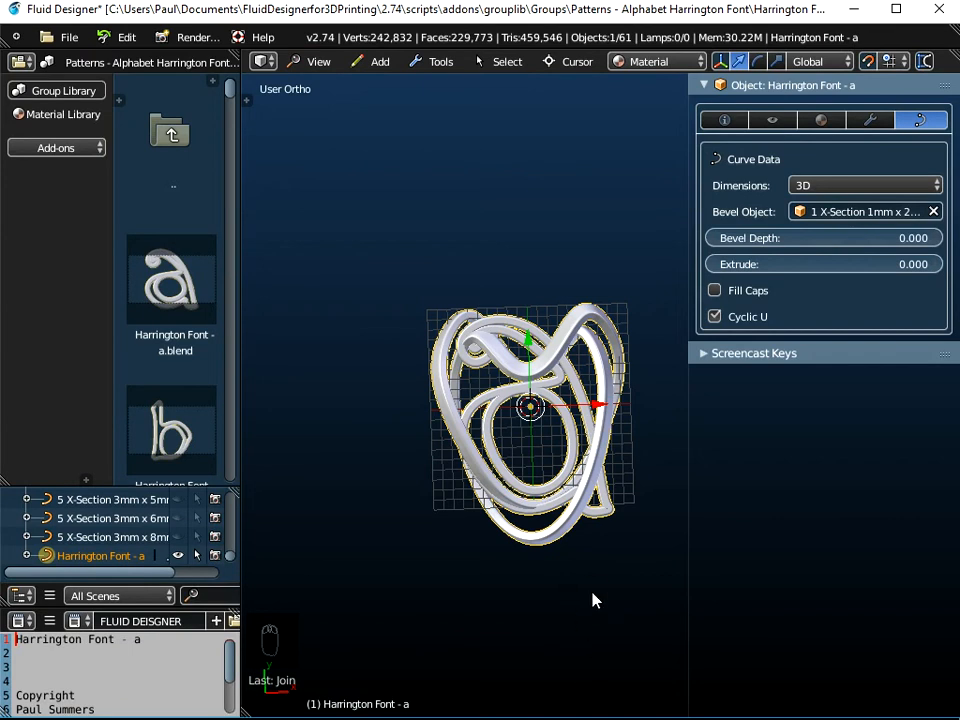
key("s")
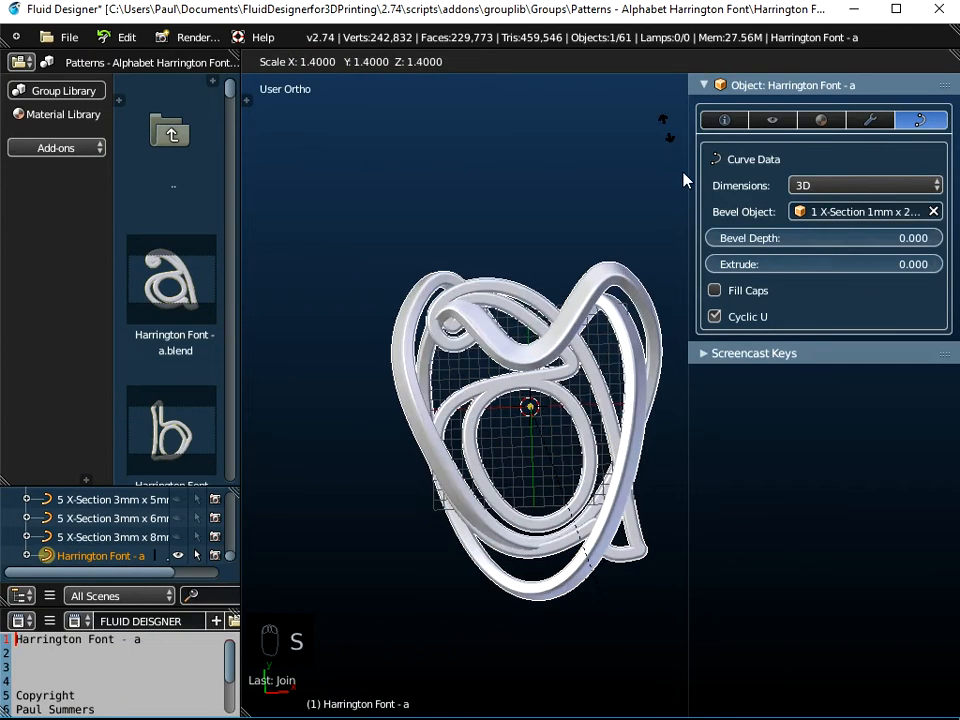
left_click(707, 354)
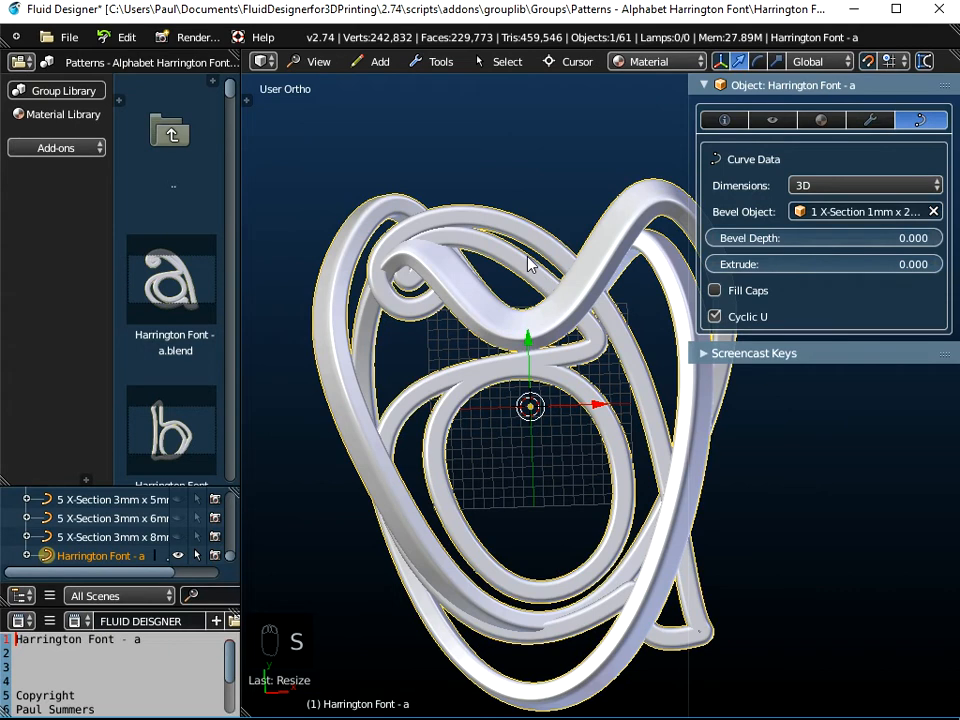
key("ctrl+a")
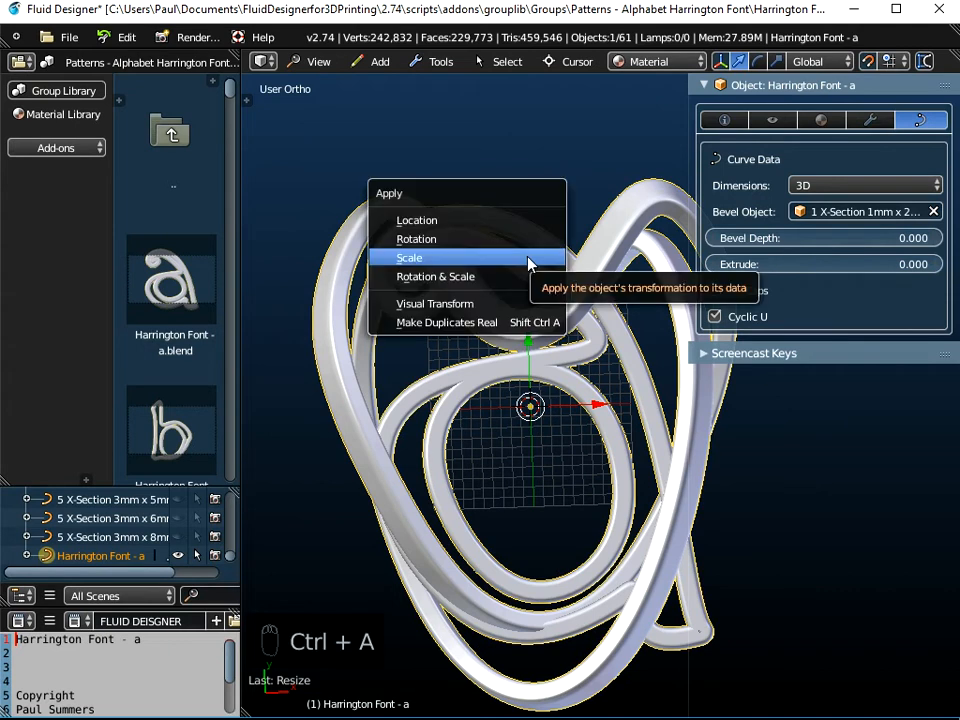
left_click(528, 262)
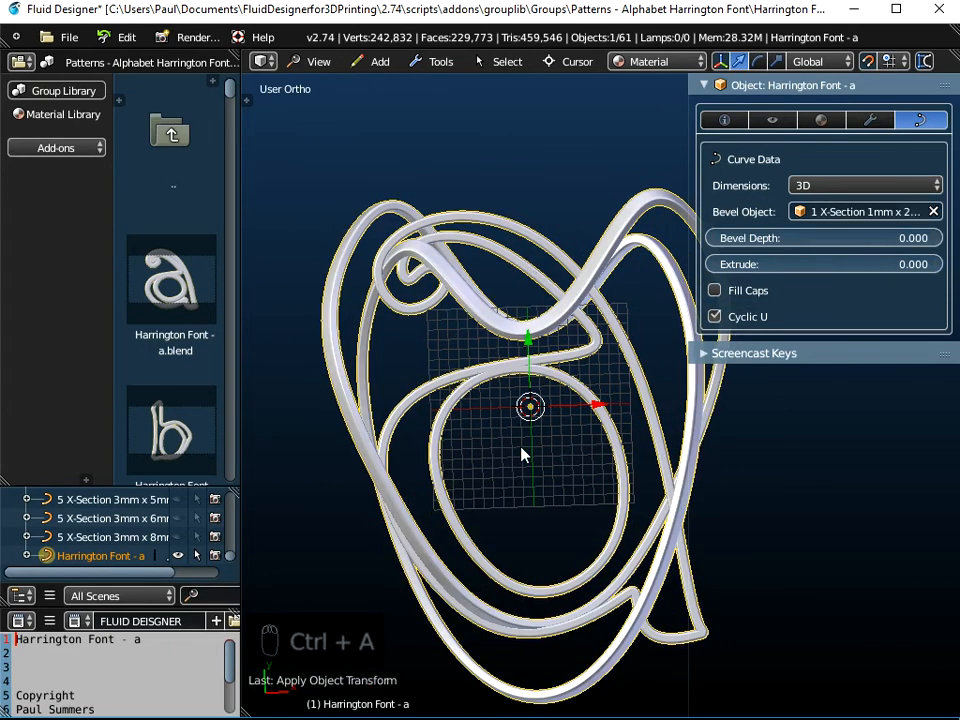
Try 1 X-Section 1mm x 5mm as the pendant's bevel object, and restore 1 X-Section 1mm x 2mm.
left_click(848, 214)
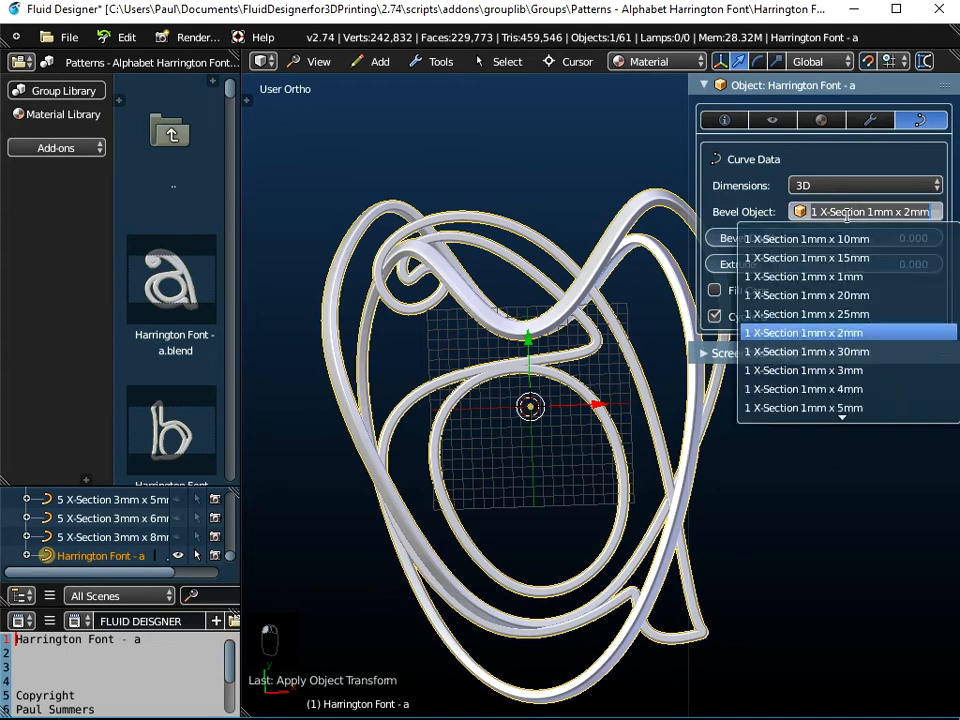
left_click(830, 408)
middle_click_drag(508, 459, 546, 340)
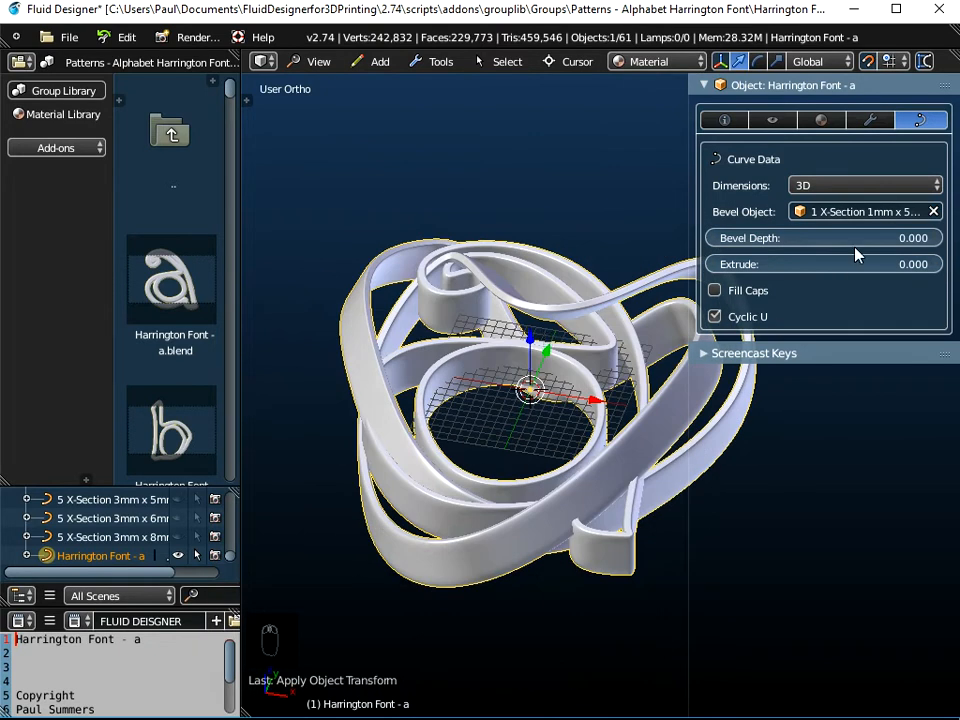
left_click(853, 214)
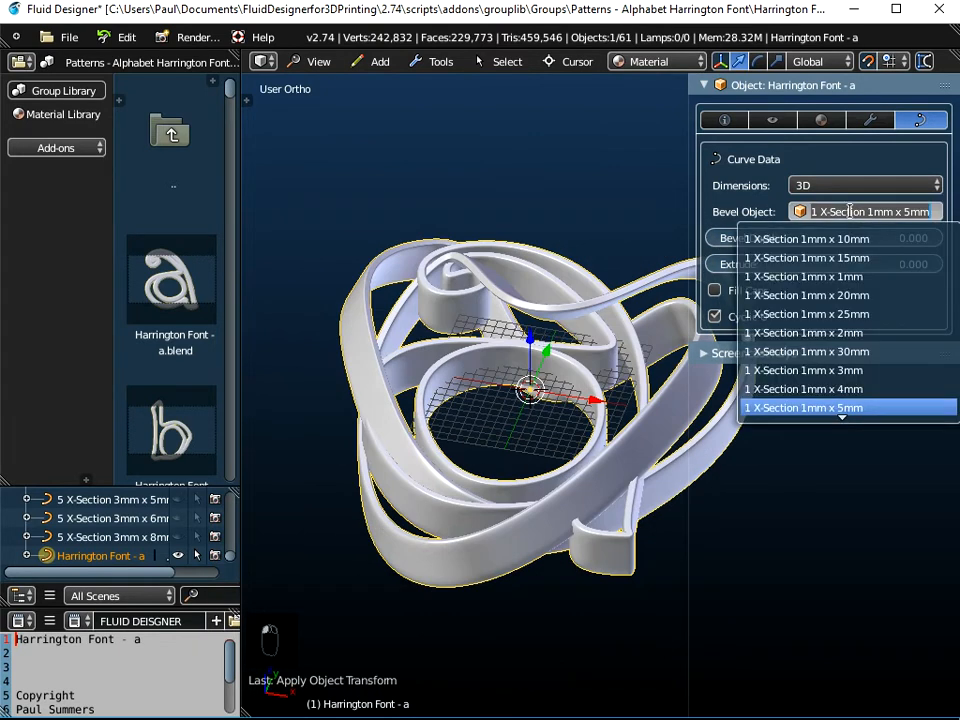
left_click(835, 332)
middle_click_drag(510, 405, 470, 300)
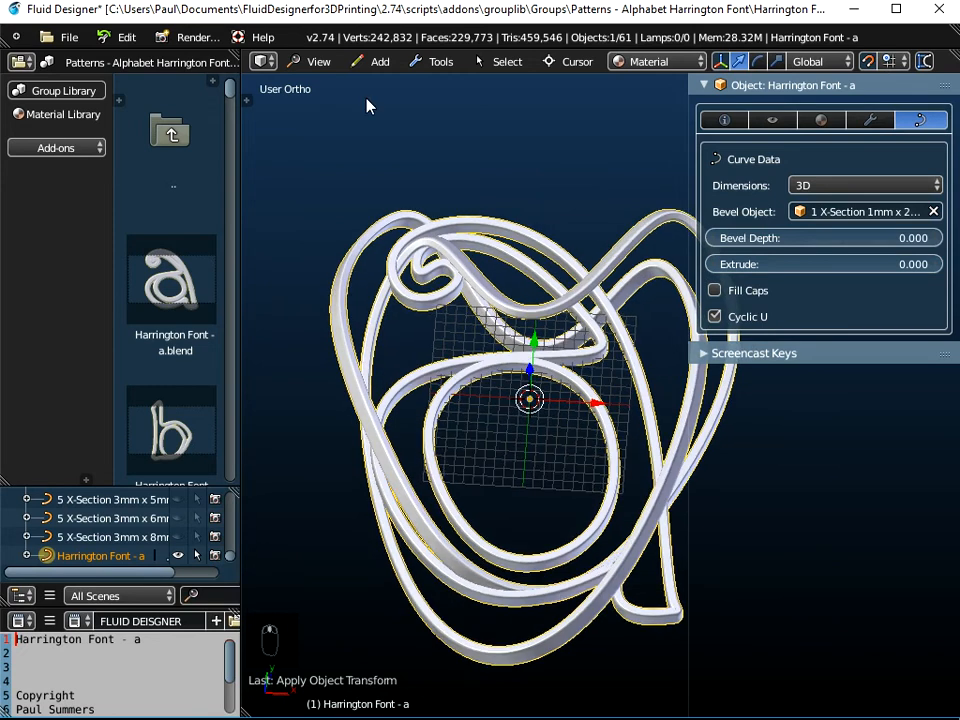
In top view, scale the pendant curve uniformly by 0.6, show its dimensions and apply the scale.
left_click(321, 62)
left_click(330, 146)
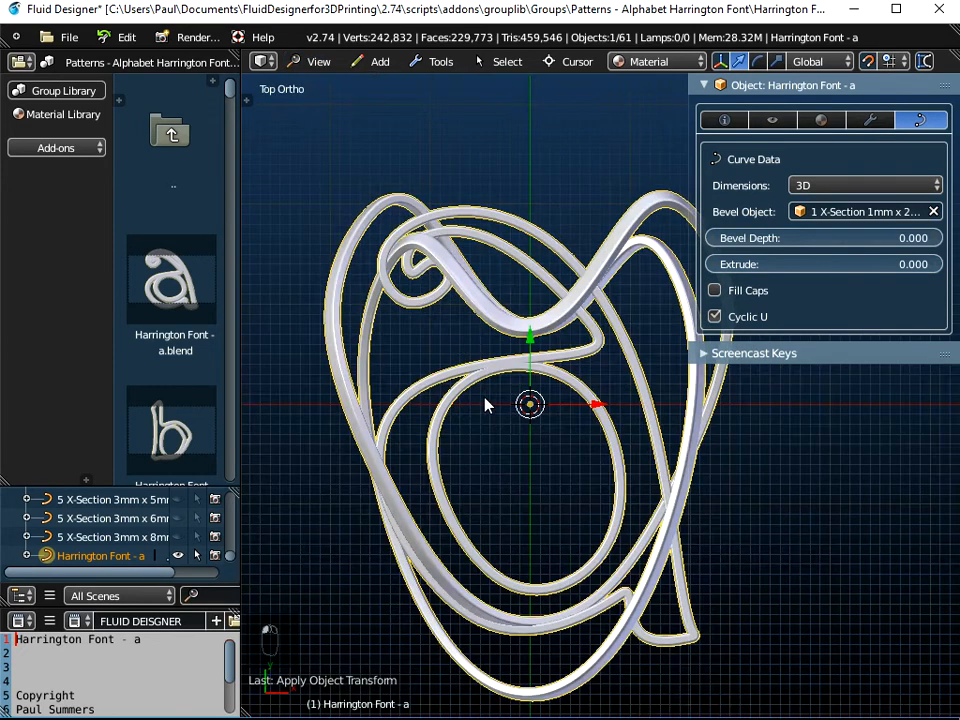
key("s")
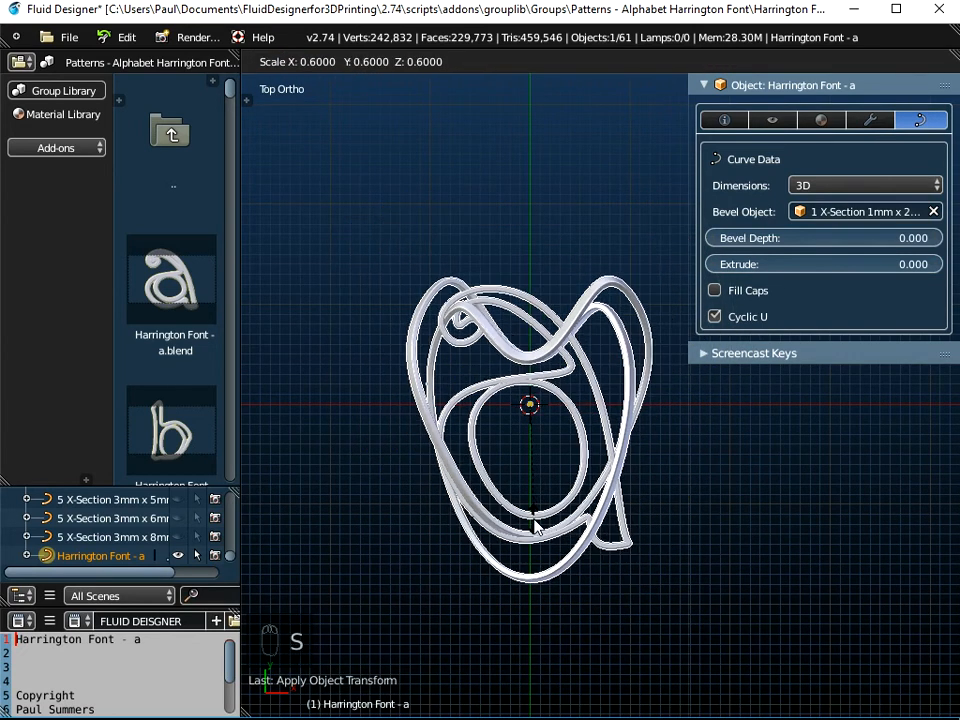
left_click(535, 527)
left_click(727, 120)
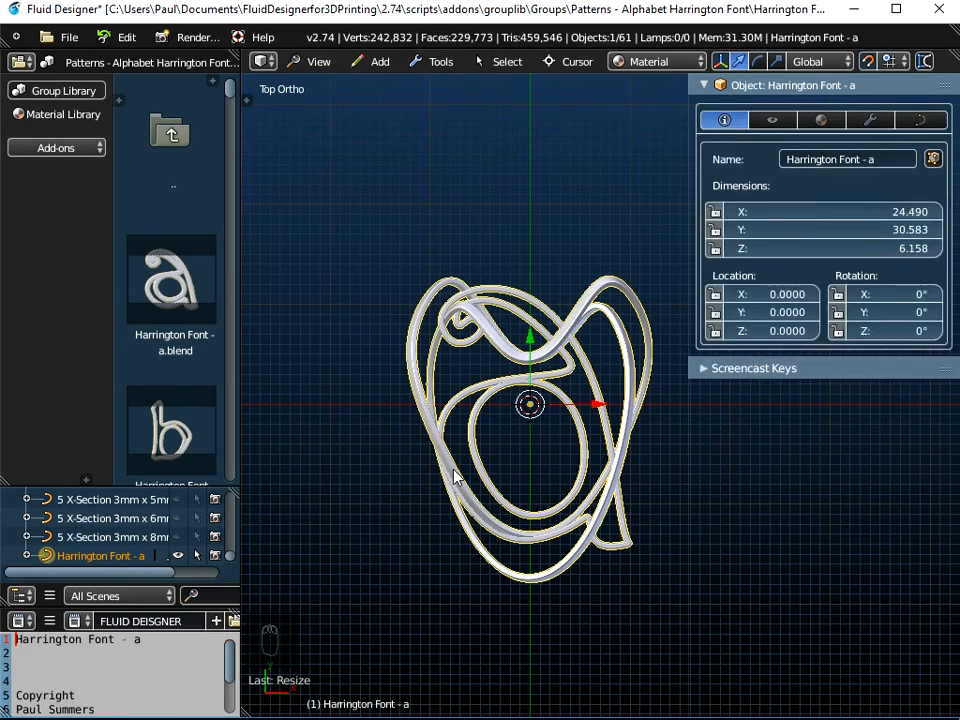
key("ctrl+a")
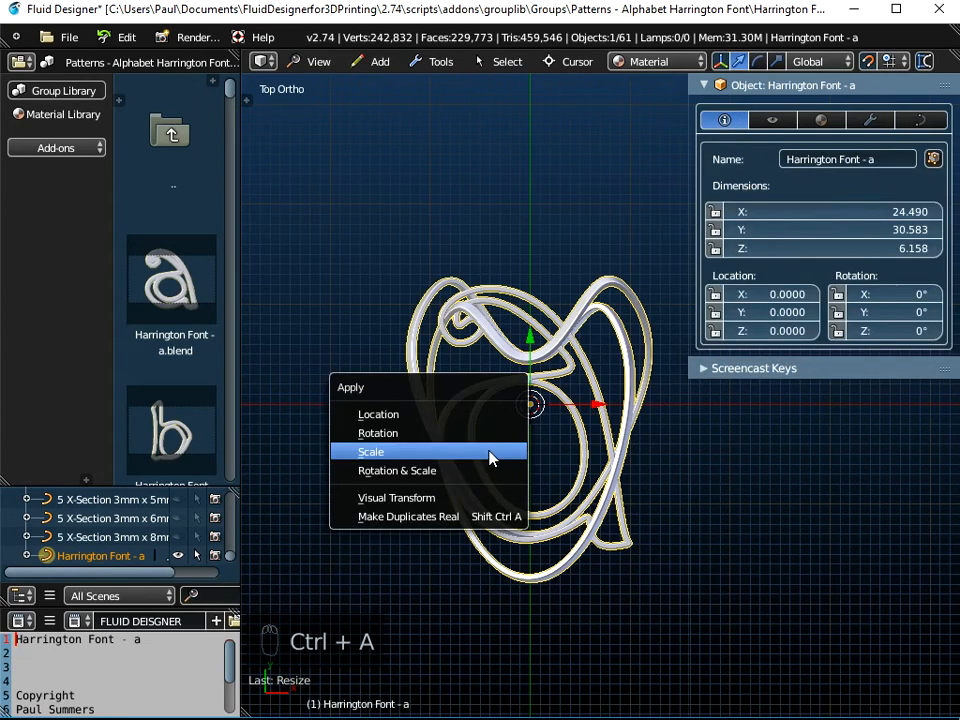
left_click(490, 458)
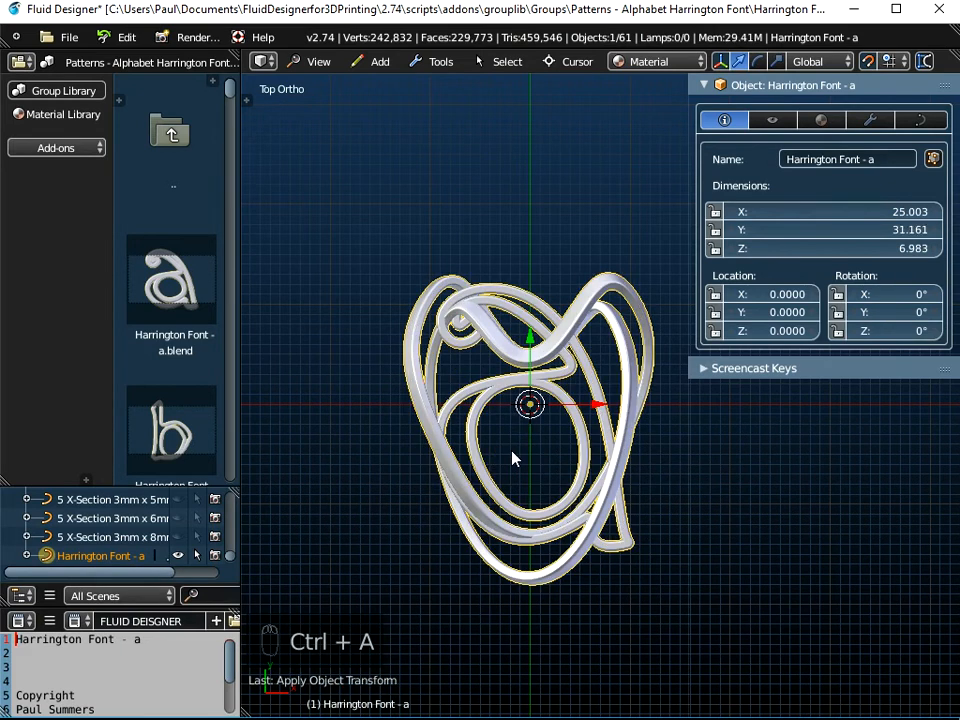
scroll(553, 471, "up", 2)
scroll(556, 406, "down", 3, "shift")
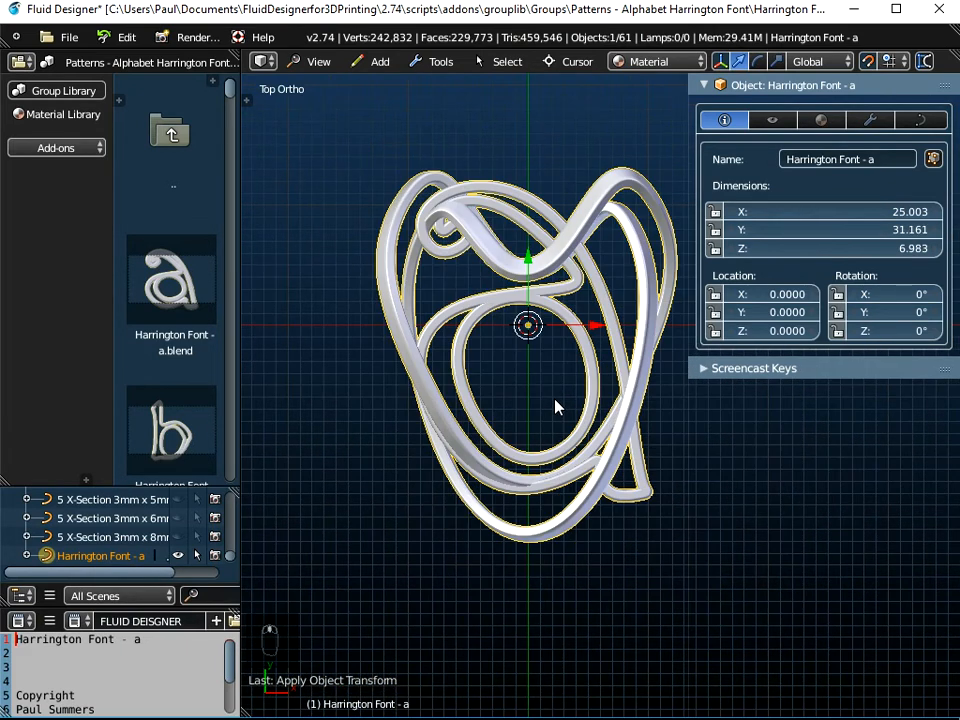
left_click(935, 121)
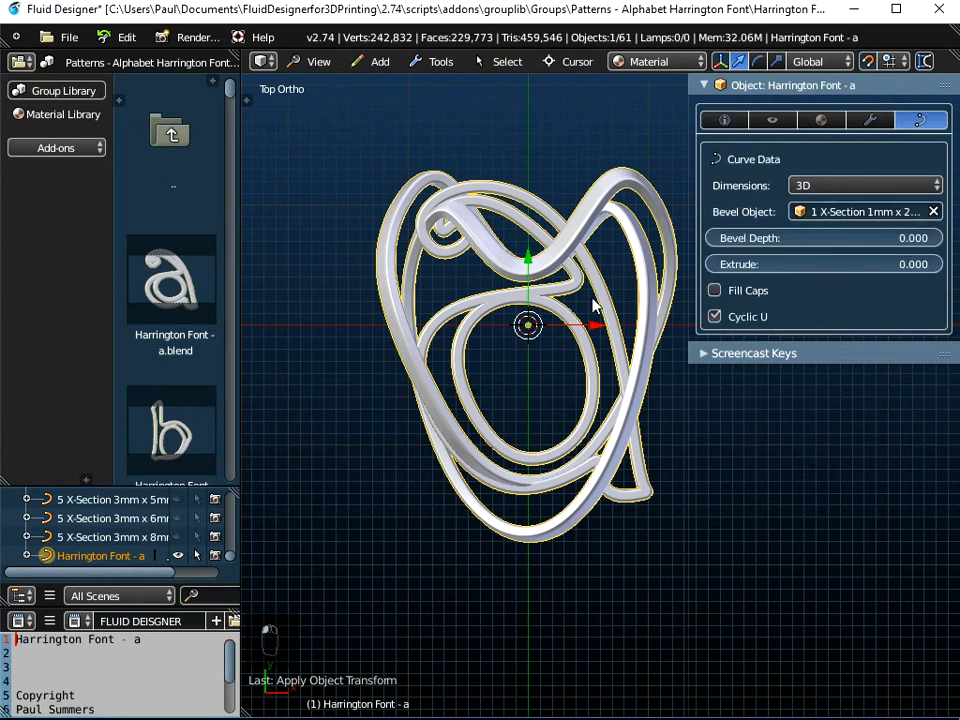
scroll(482, 344, "down", 1)
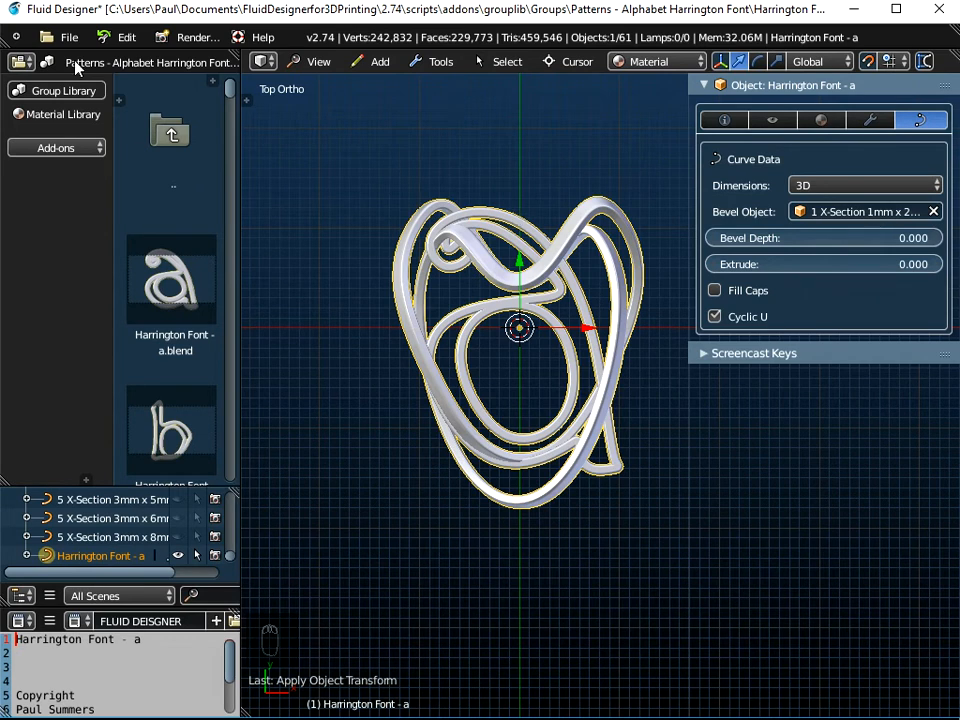
Show the 3D Templates - Connectors category in the group library and find the 2.0 mm wire connector.
left_click(22, 93)
left_click(86, 64)
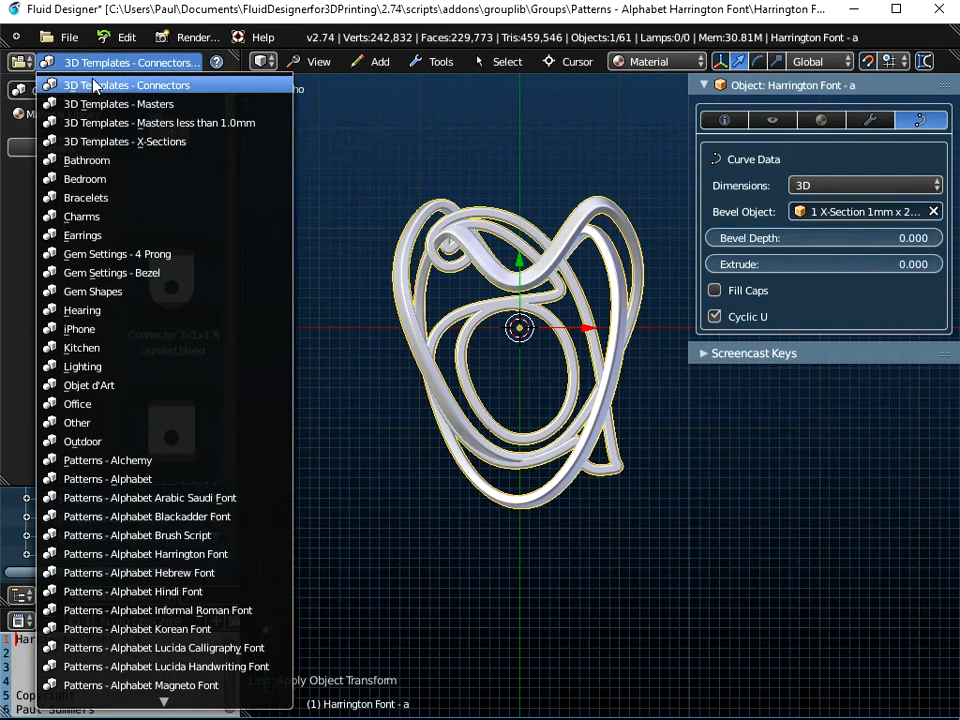
left_click(80, 84)
scroll(183, 180, "down", 8)
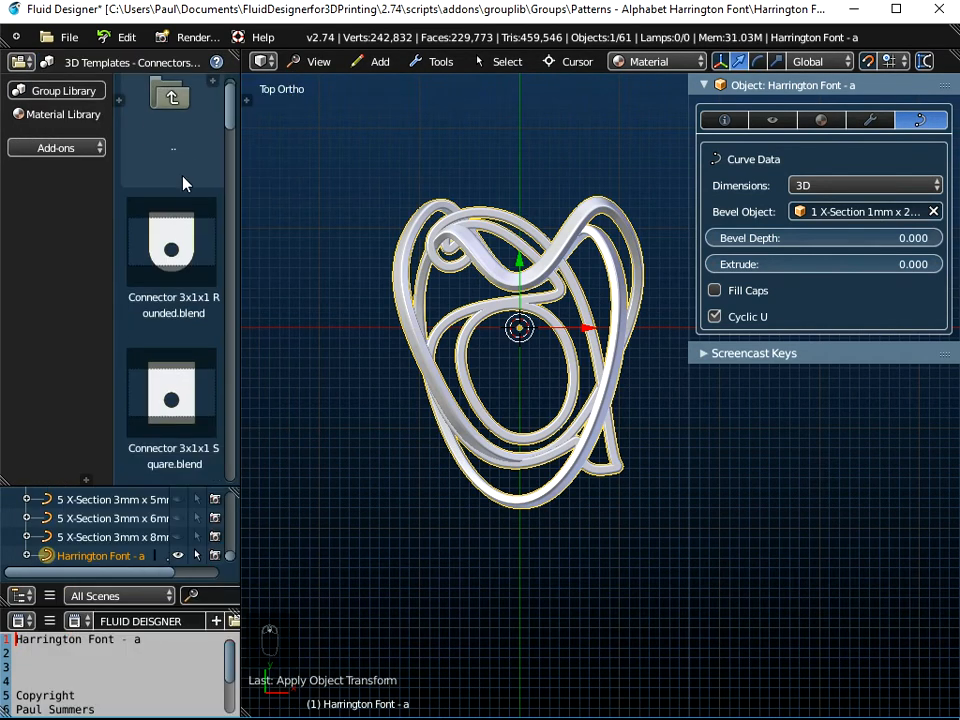
scroll(183, 179, "down", 3)
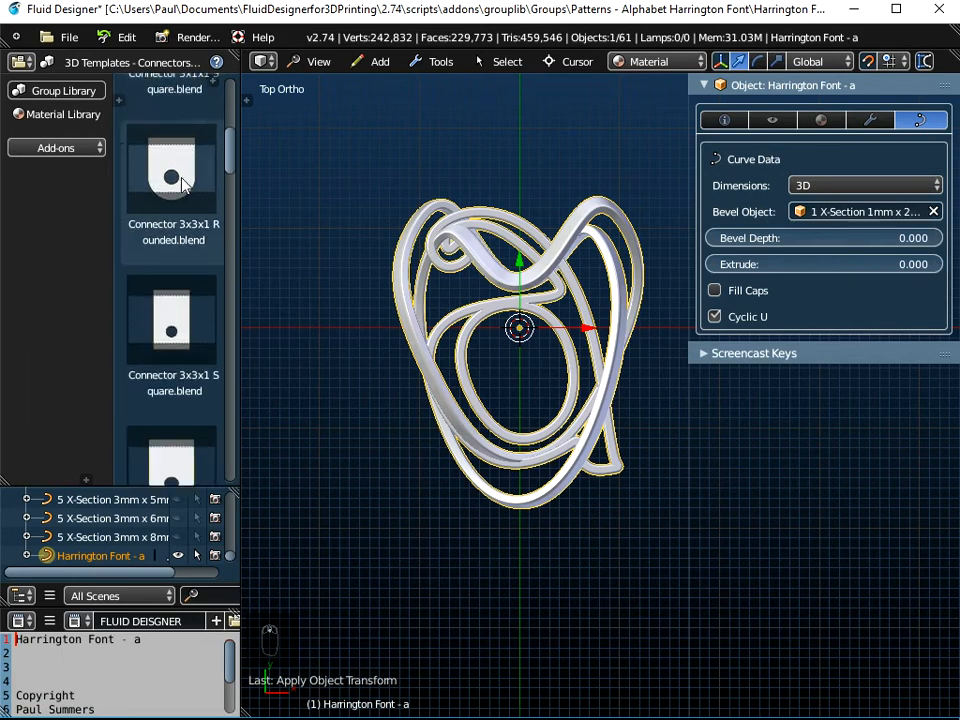
left_click_drag(231, 160, 234, 377)
scroll(169, 229, "down", 3)
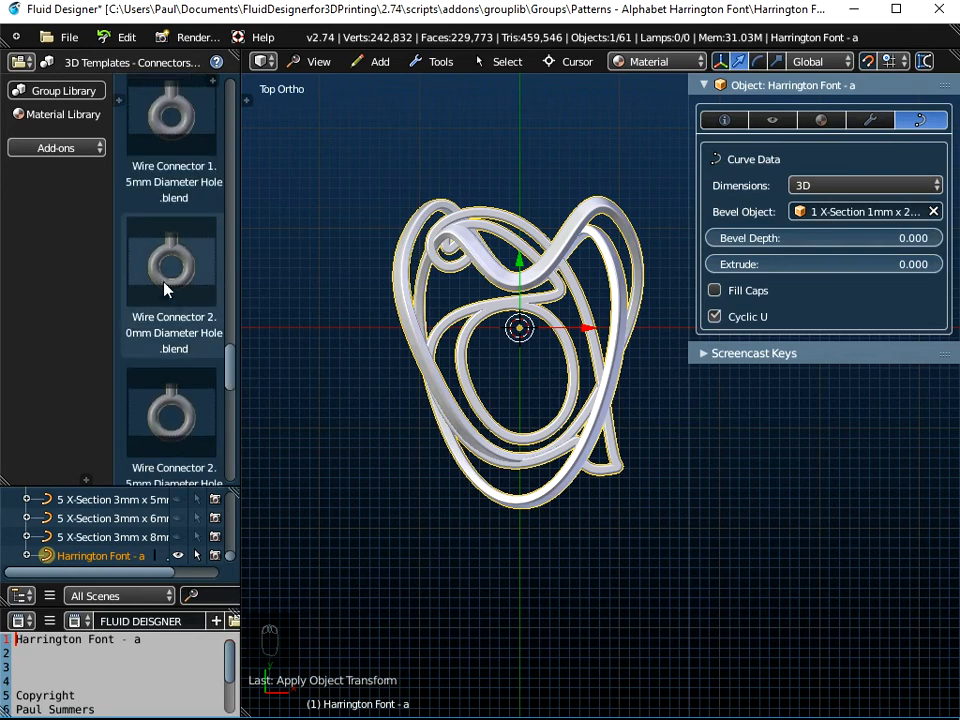
Append the Wire Connector 2.0mm Diameter Hole object from its blend file in the 3D Templates - Connectors folder.
left_click(77, 40)
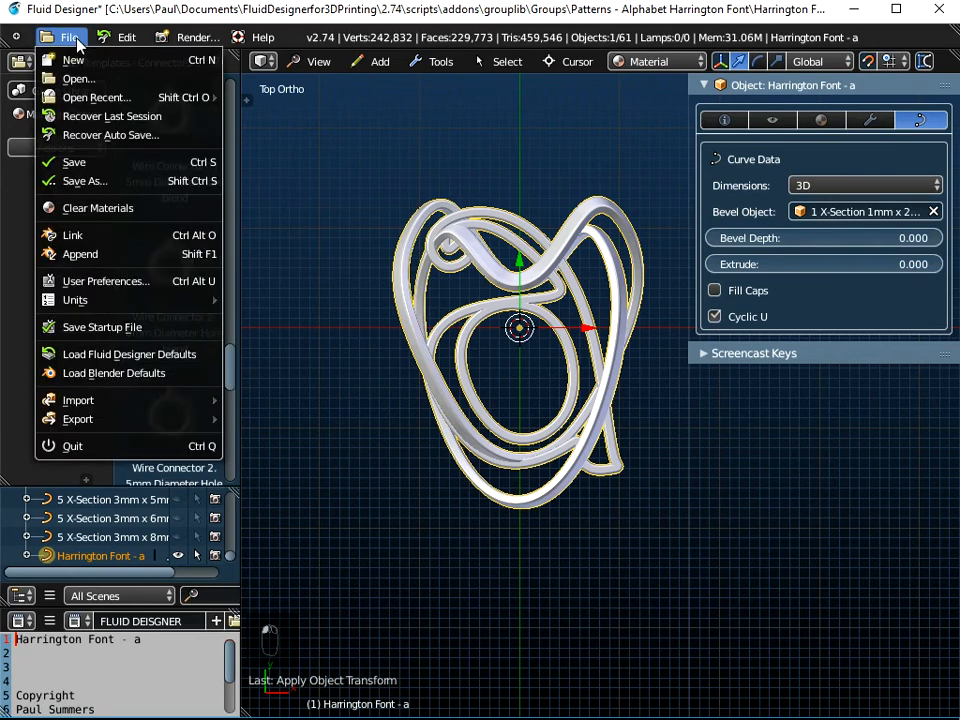
left_click(90, 256)
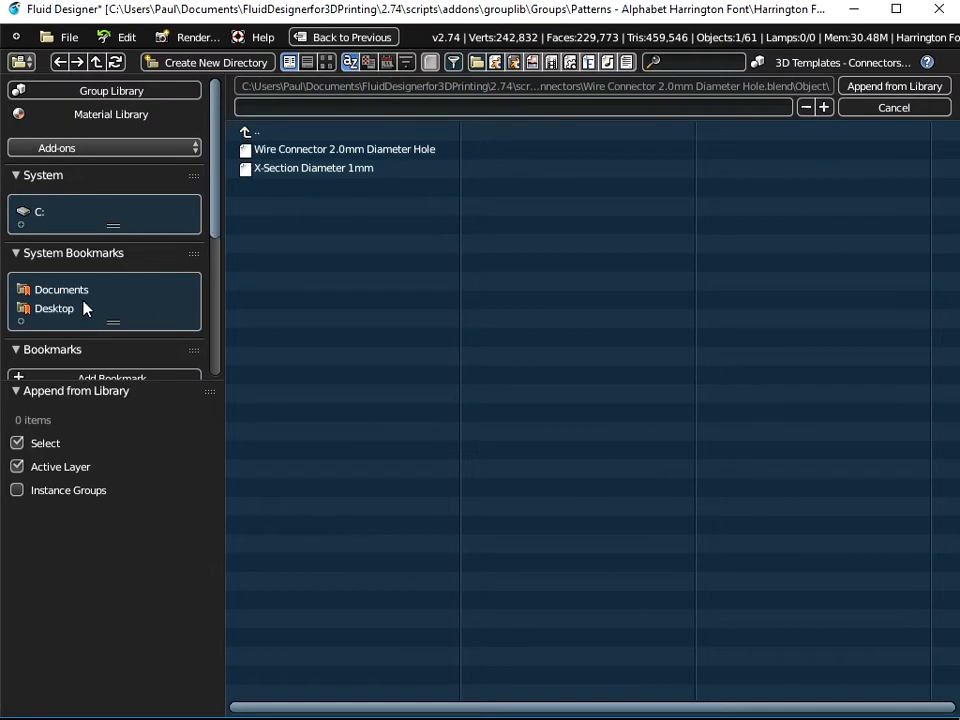
left_click(244, 133)
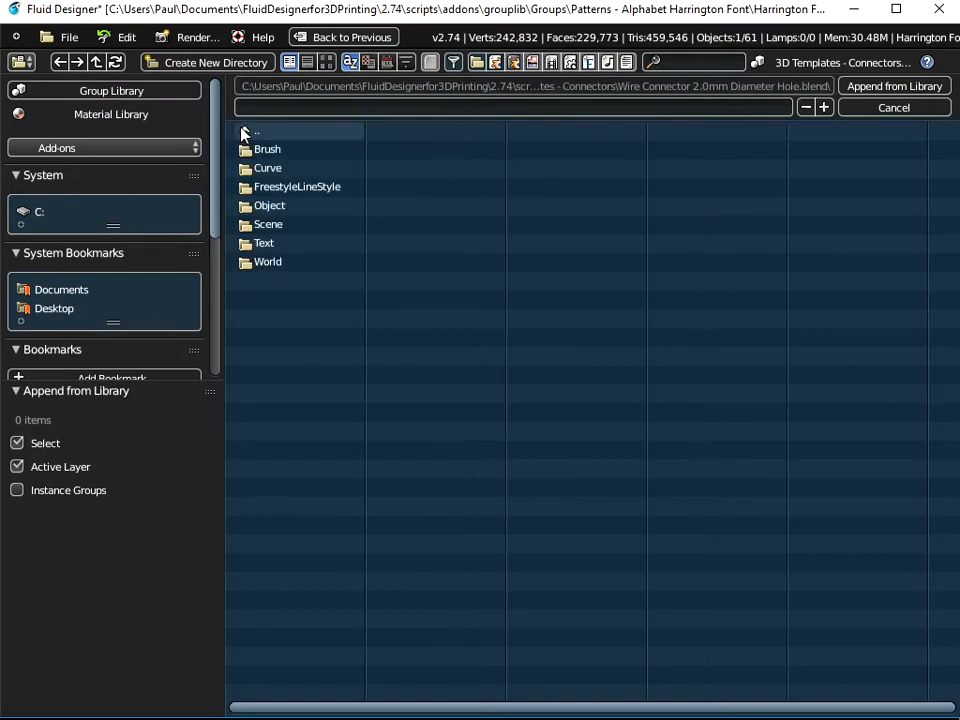
left_click(248, 133)
left_click(248, 133)
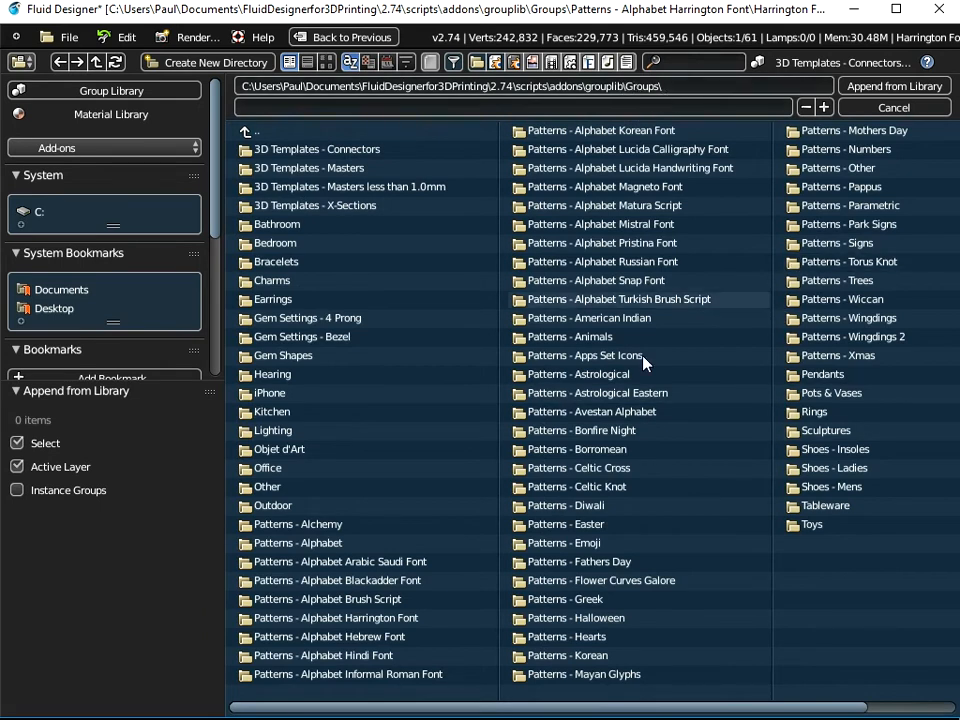
left_click(278, 150)
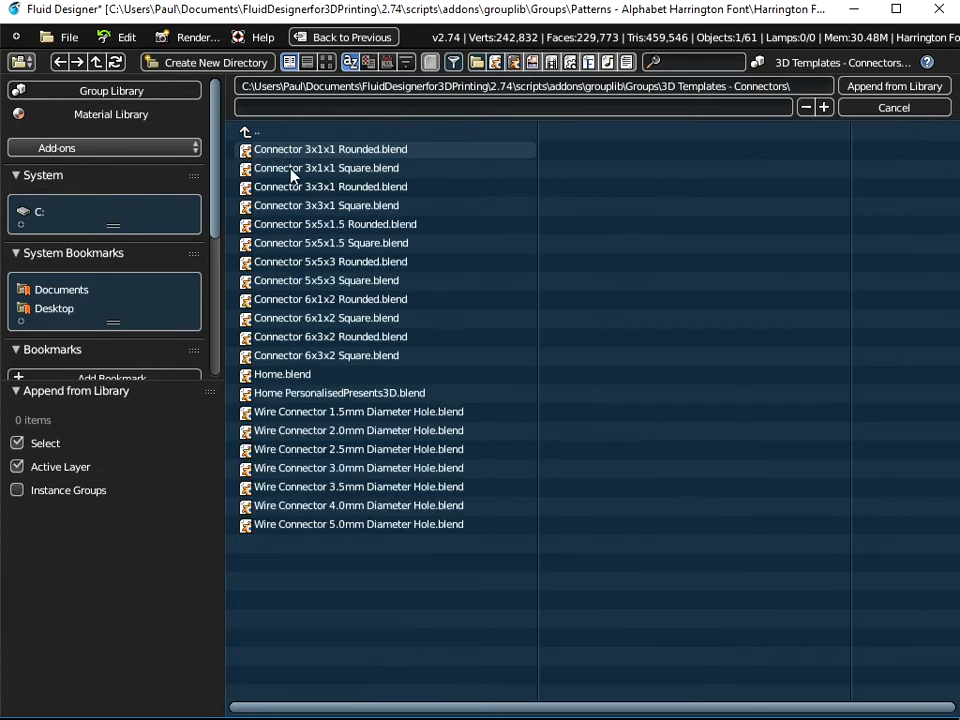
left_click(312, 437)
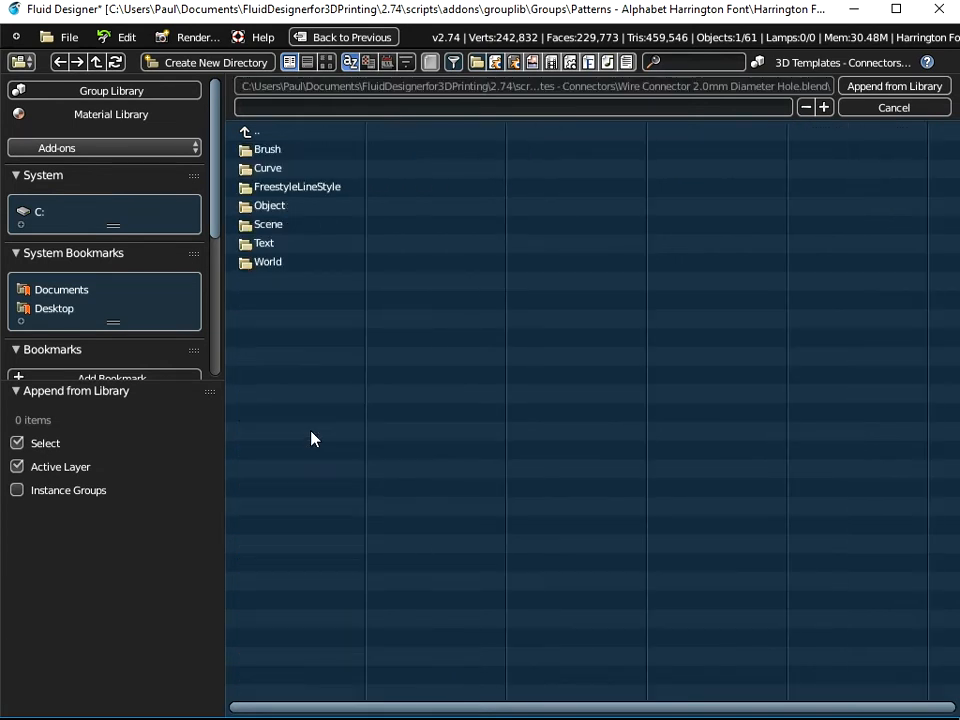
left_click(270, 206)
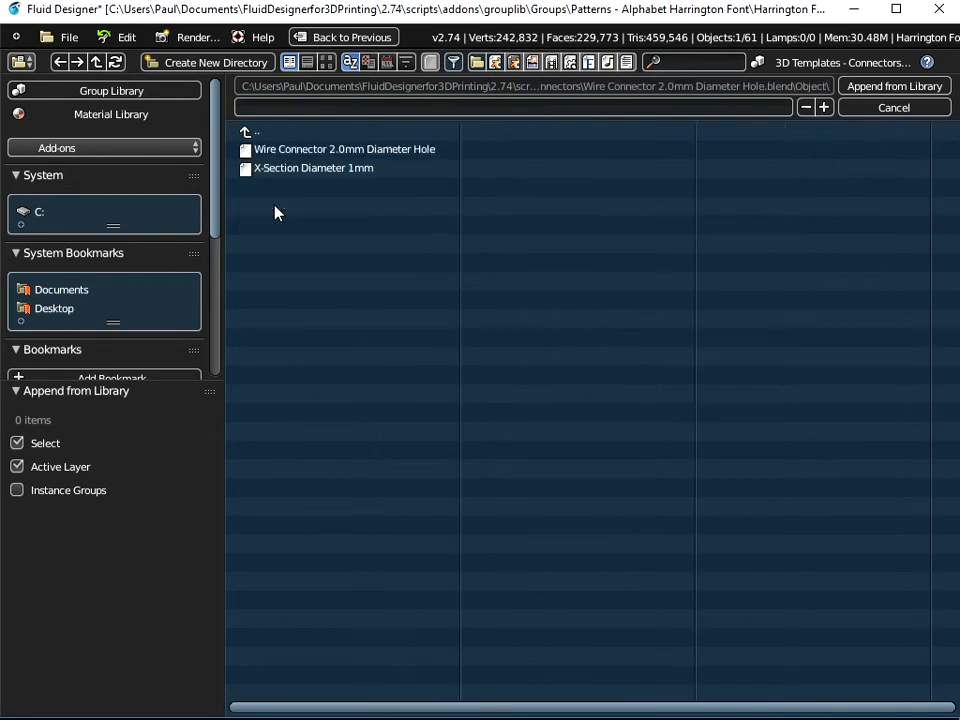
left_click(291, 150)
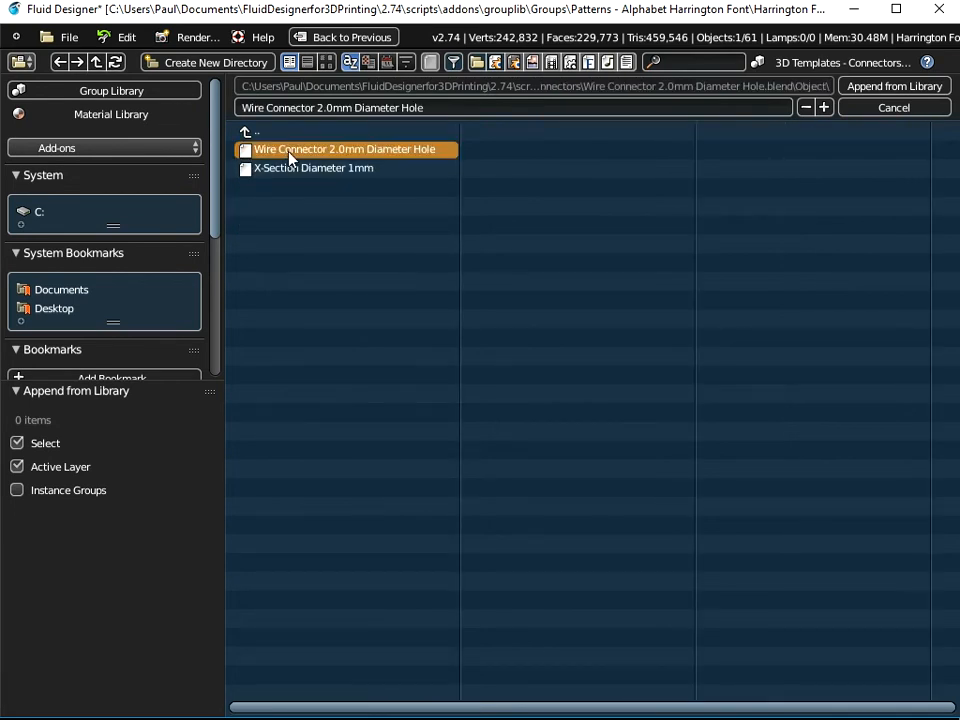
left_click(893, 87)
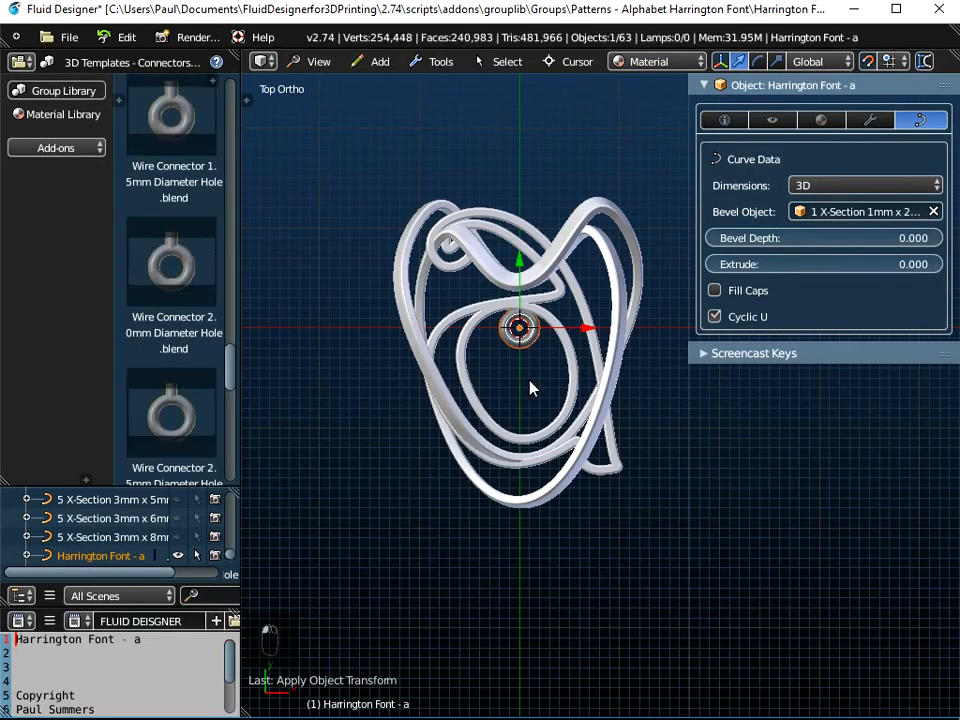
Select the wire connector and move it up along the Y axis to about 14, above the pendant.
left_click(532, 345)
scroll(532, 345, "up", 4)
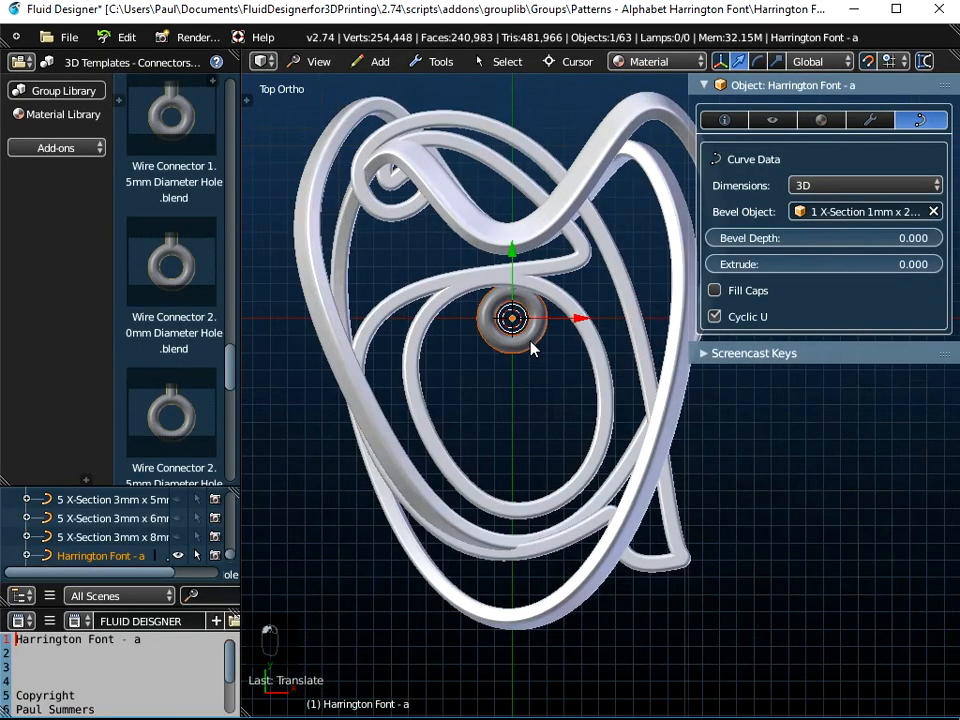
middle_click_drag(574, 381, 573, 595, "shift")
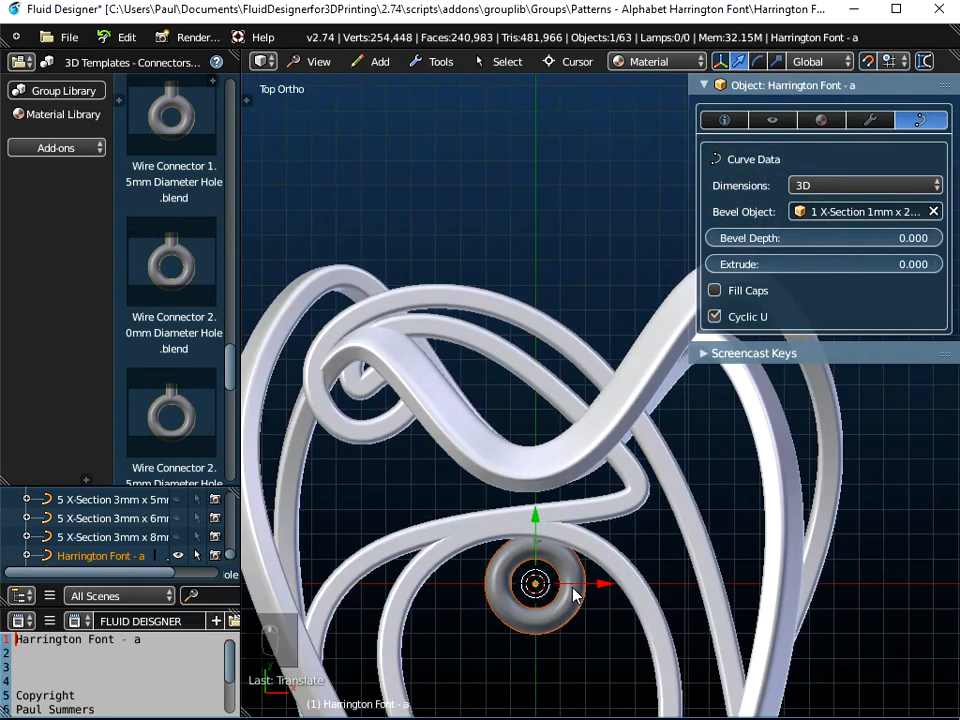
right_click(517, 565)
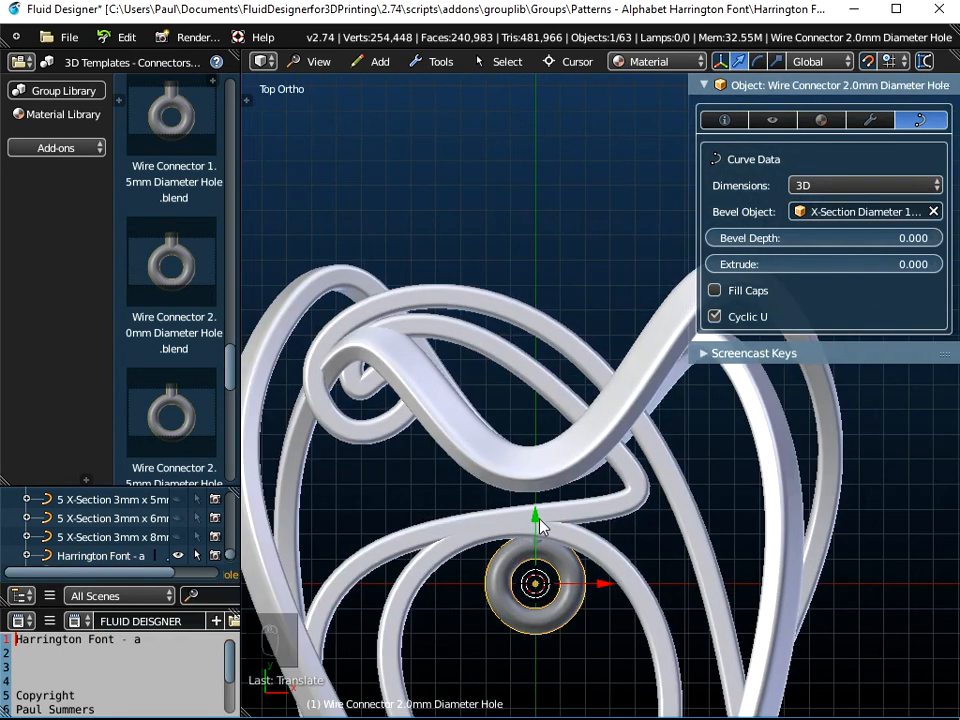
left_click_drag(536, 514, 585, 168)
Set the wire connector's Z rotation to 180° so its stem points down at the pendant.
left_click(724, 119)
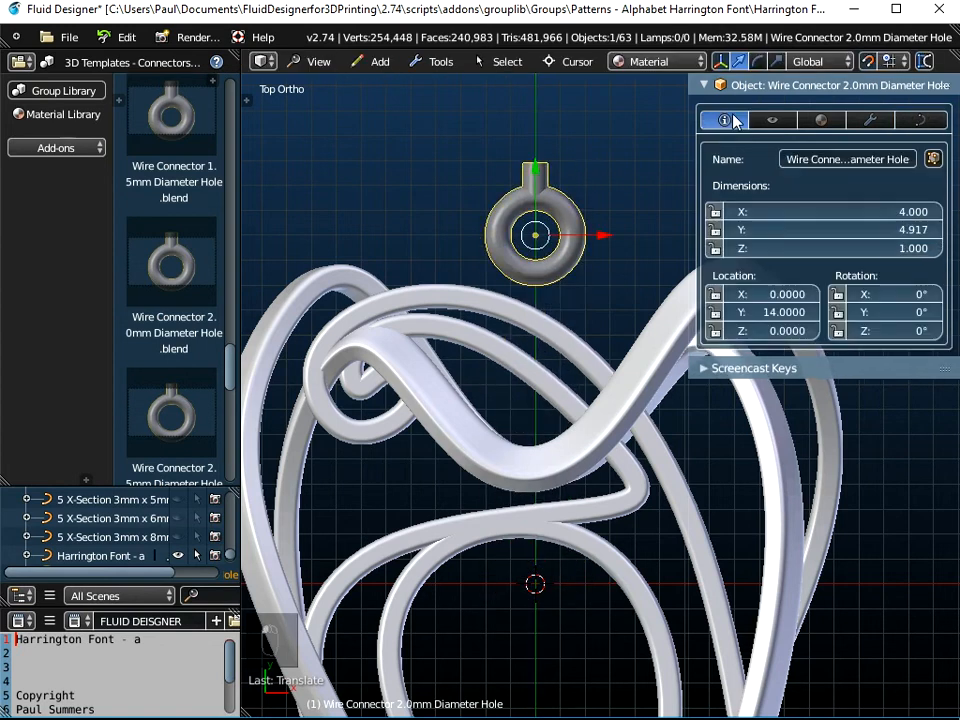
left_click(891, 330)
type("1")
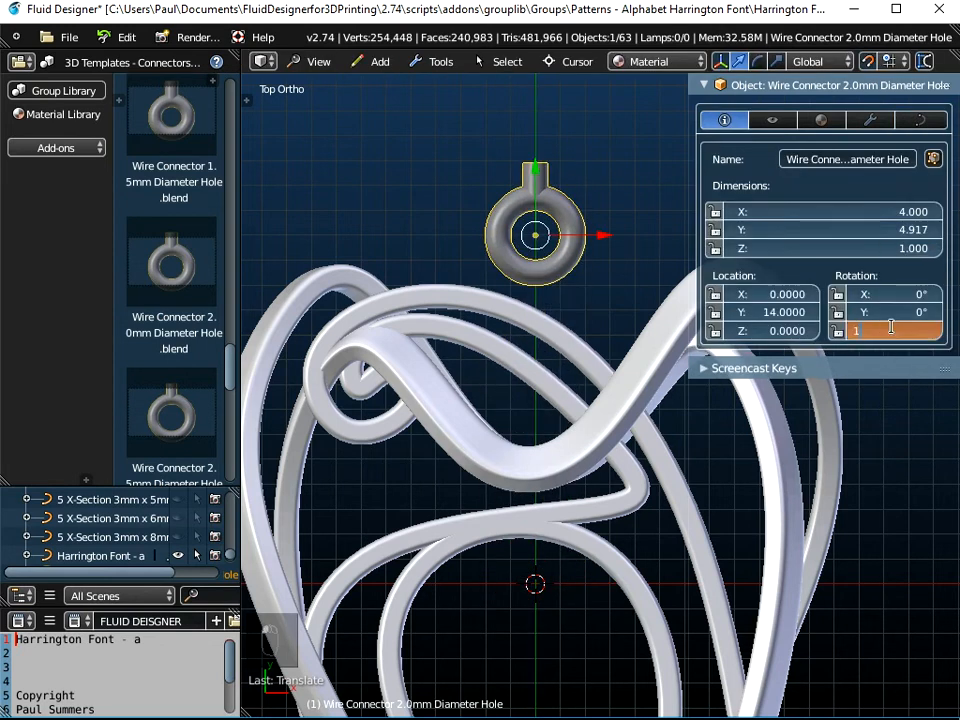
type("80")
key("Return")
Move the wire connector along Y to about 13.6 so its stem sinks into the pendant's upper curve.
scroll(482, 256, "up", 4)
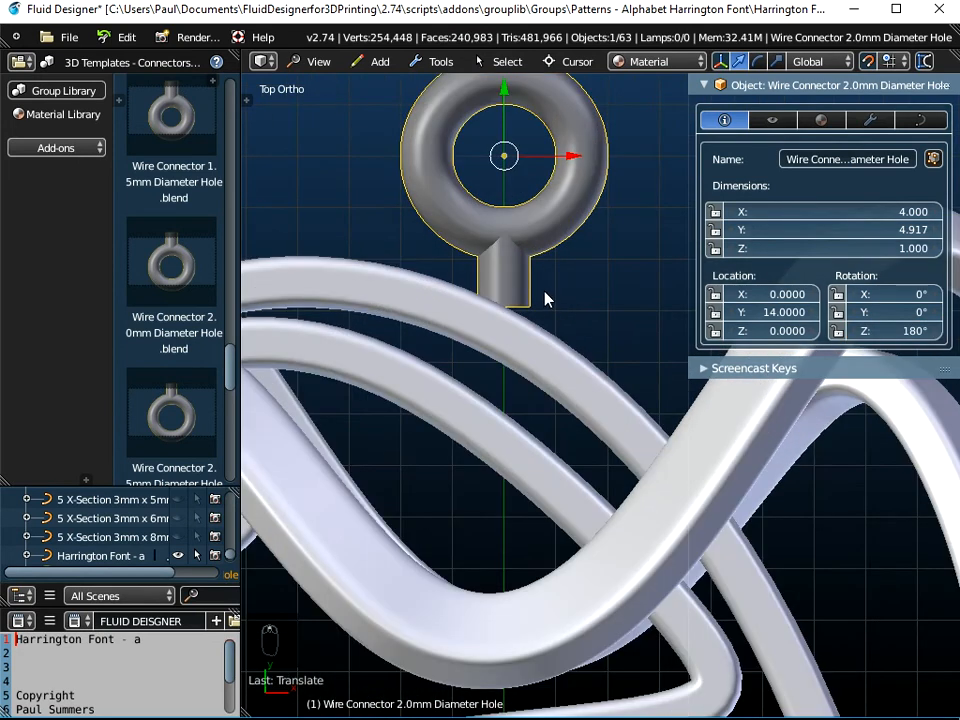
key("g")
left_click(516, 169)
scroll(517, 218, "up", 3)
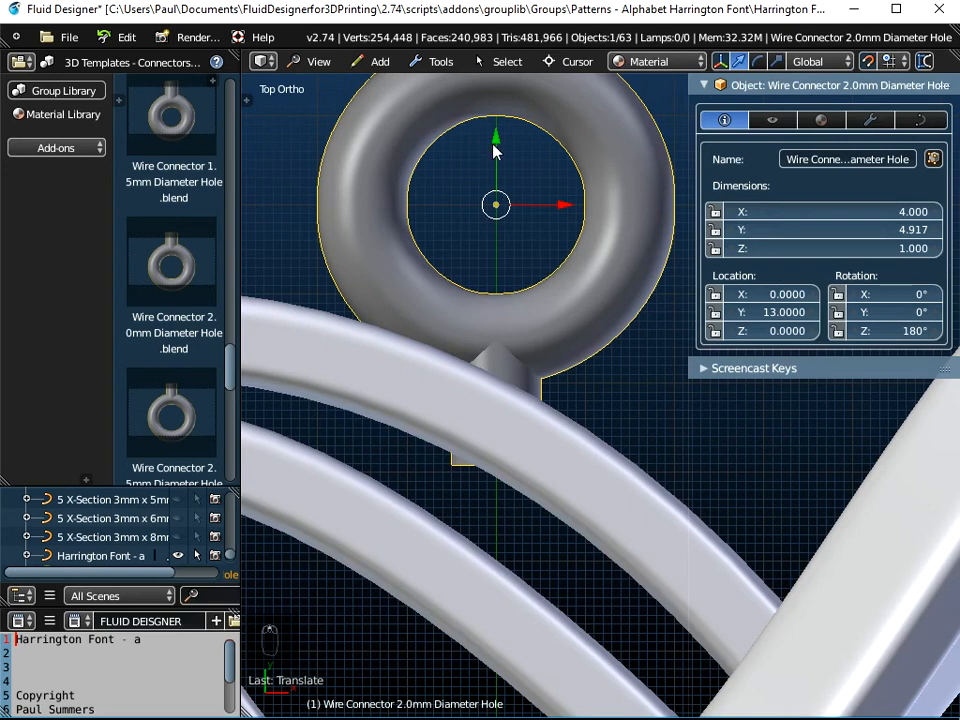
left_click_drag(497, 141, 497, 88)
Check the overlap between connector stem and pendant curve in Wire Frame shading, and return to Material shading.
left_click(662, 61)
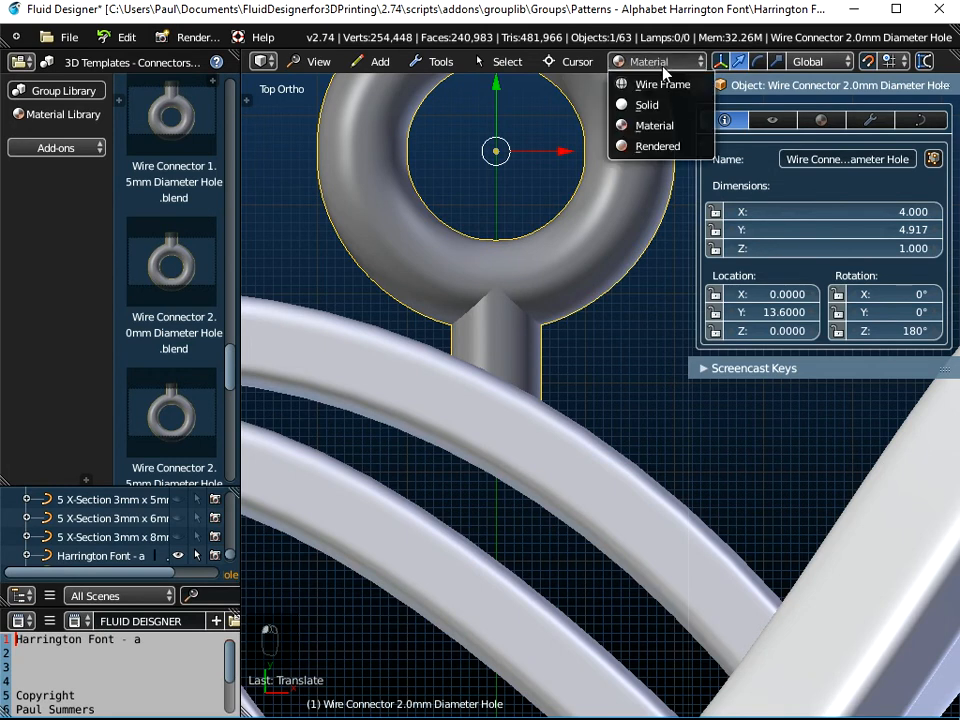
left_click(660, 85)
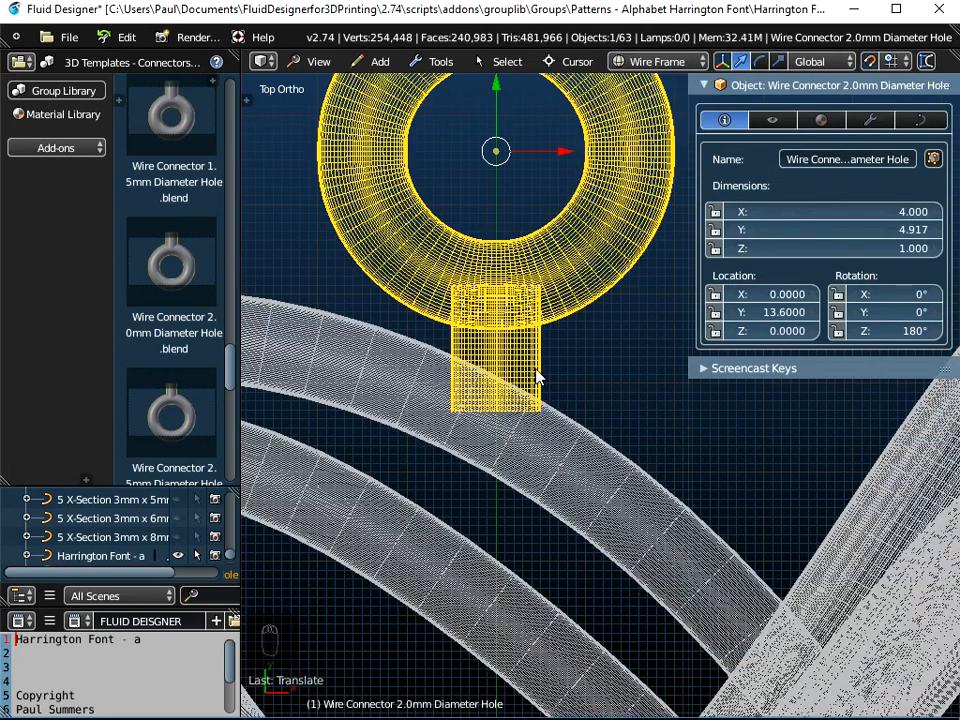
scroll(529, 400, "down", 2)
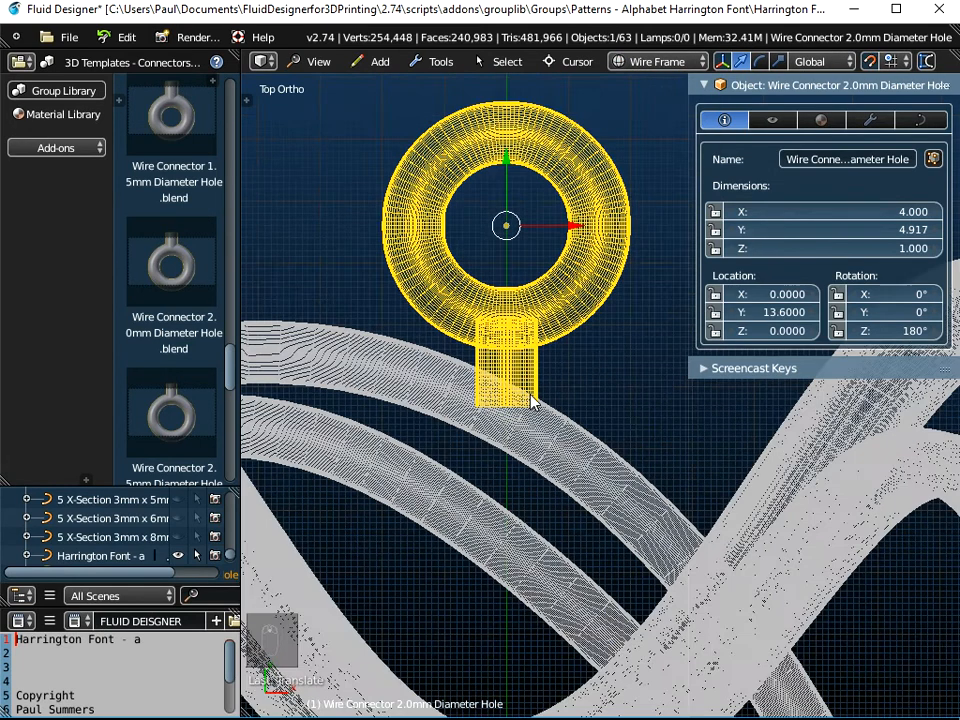
left_click(657, 61)
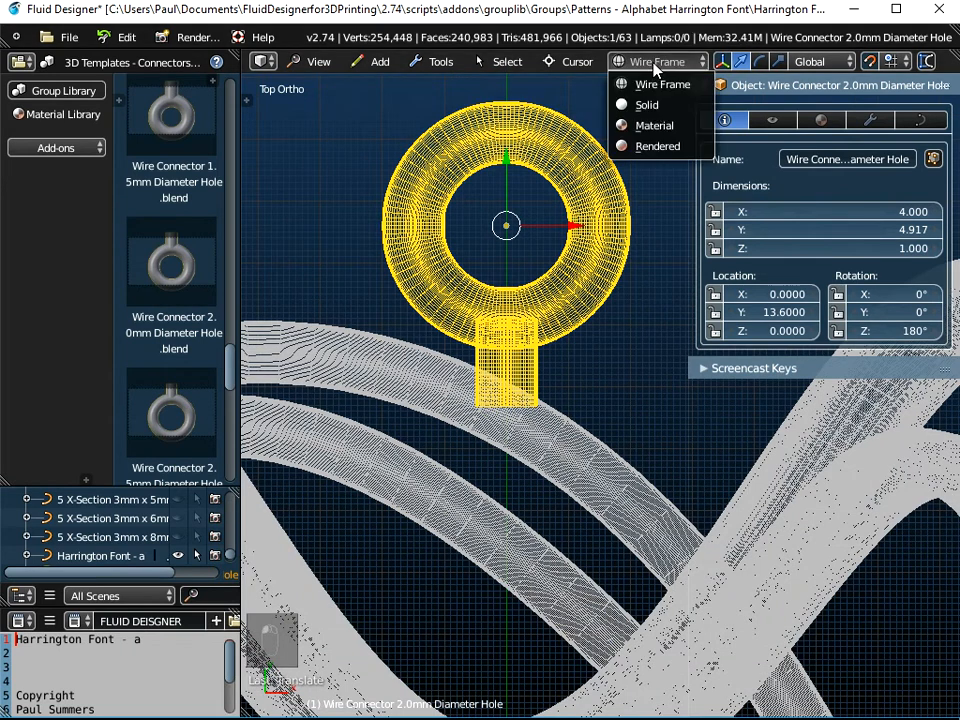
left_click(656, 127)
Add the Harrington Font - a pendant to the selection as active object and join the wire connector into it.
mouse_move(654, 133)
middle_mouse_down()
mouse_move(551, 368)
mouse_move(563, 423)
middle_mouse_up()
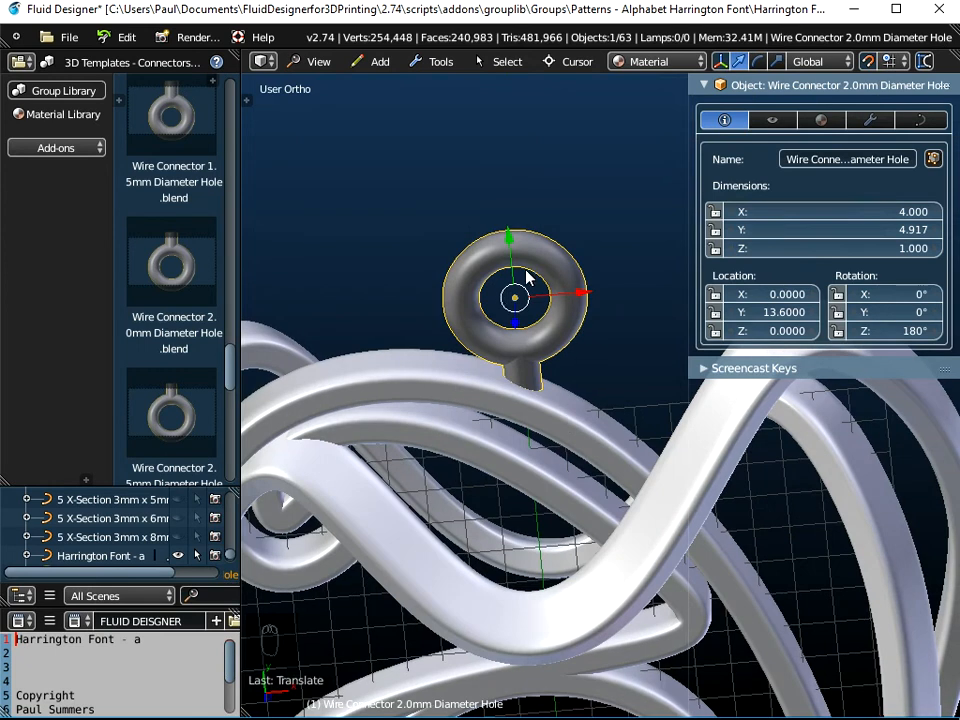
left_click(585, 440)
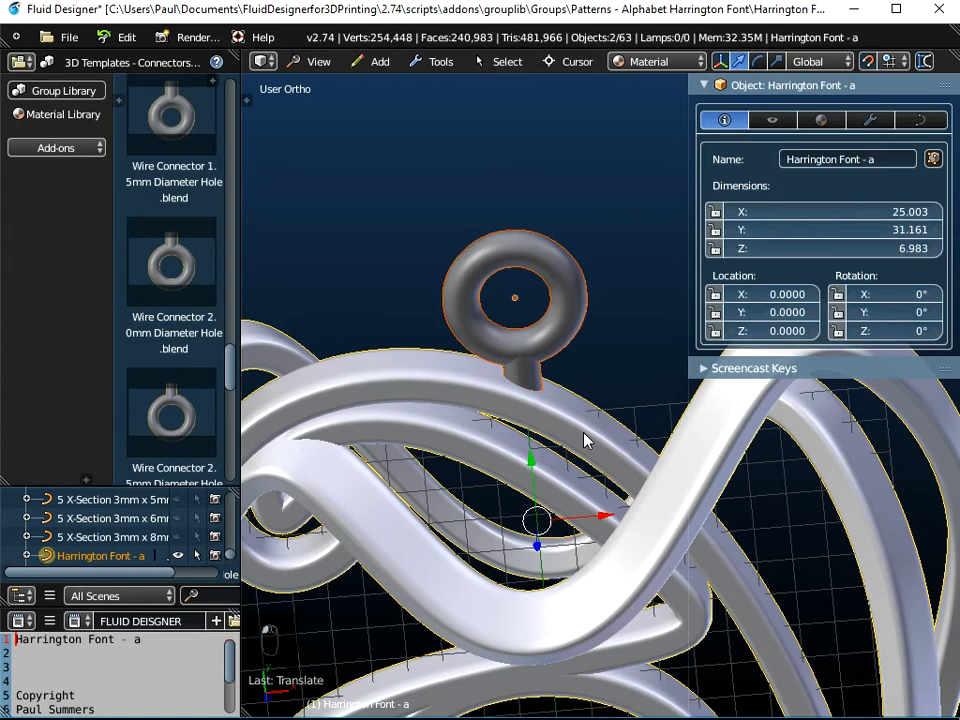
left_click(436, 60)
mouse_move(445, 86)
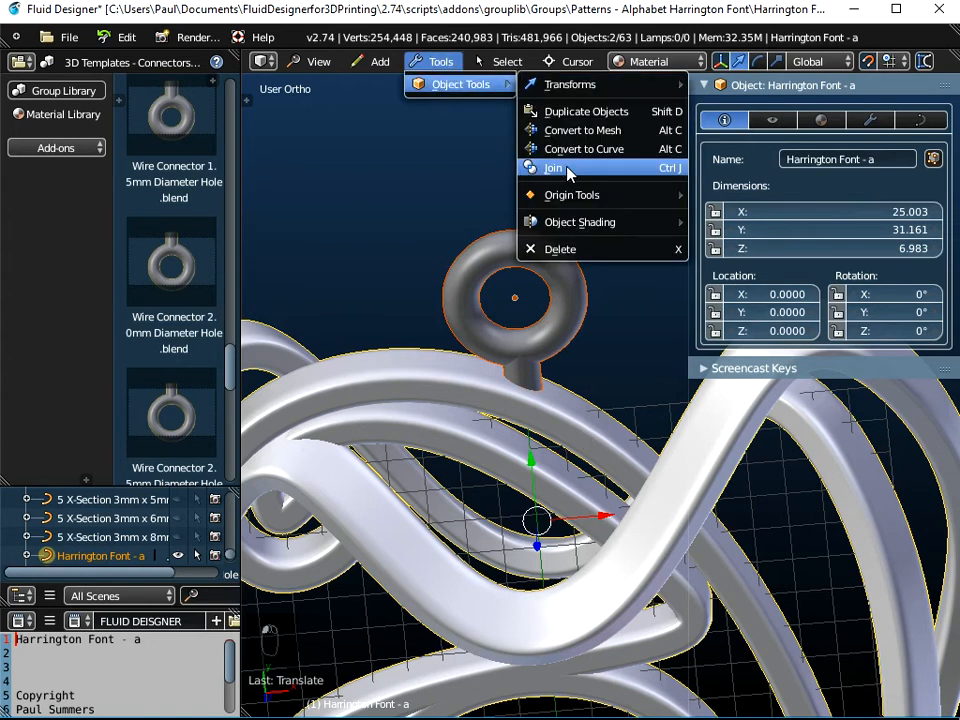
left_click(567, 170)
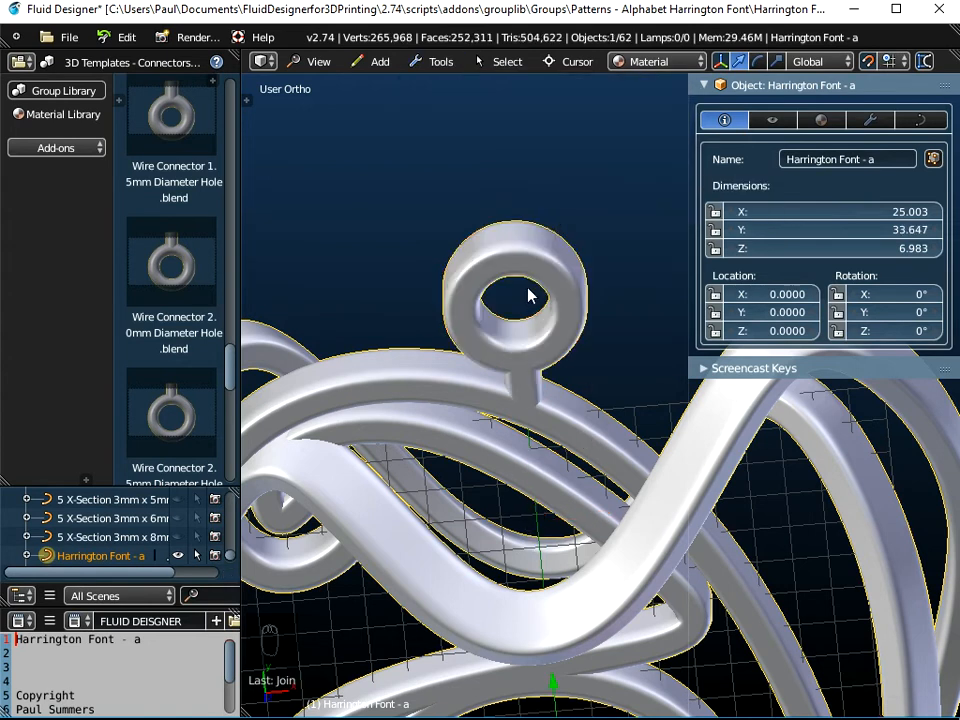
Examine the joined pendant and its connector from several angles, ending in the front view.
mouse_move(528, 320)
middle_mouse_down()
mouse_move(525, 362)
mouse_move(529, 197)
mouse_move(563, 238)
middle_mouse_up()
scroll(563, 238, "down", 6)
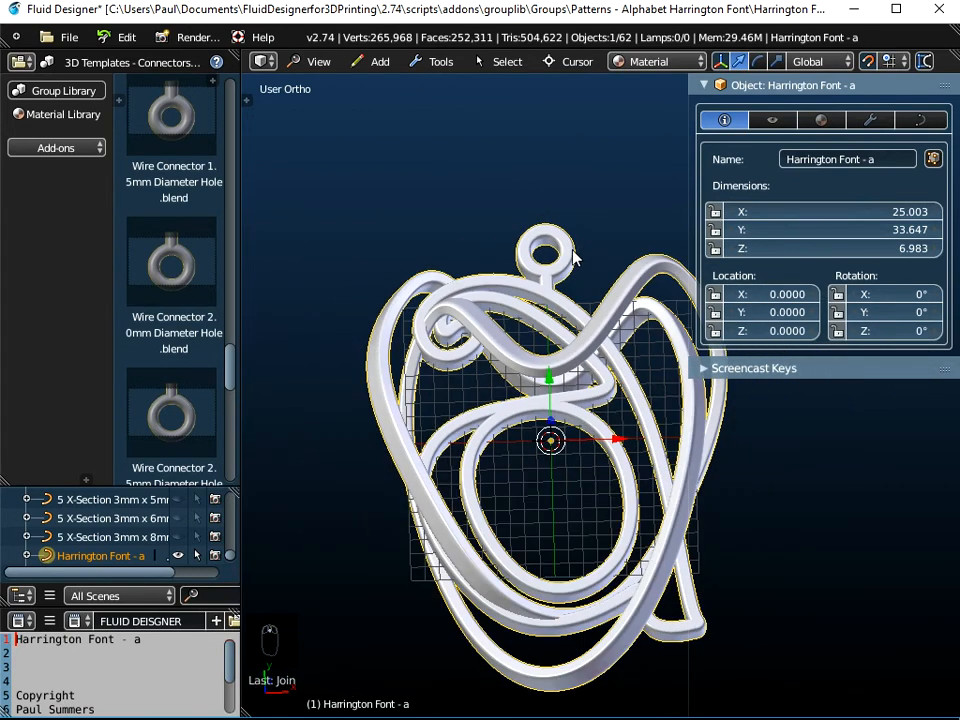
middle_click_drag(577, 280, 549, 257)
scroll(549, 257, "down", 3)
middle_click_drag(579, 381, 489, 350)
scroll(489, 352, "up", 4)
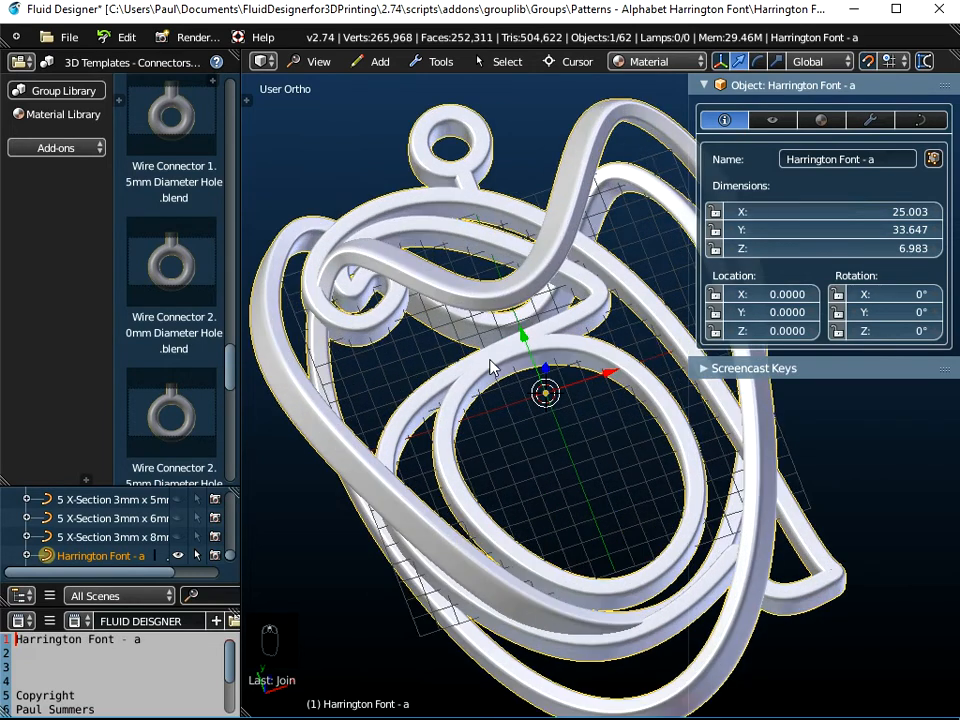
middle_click_drag(505, 365, 511, 431)
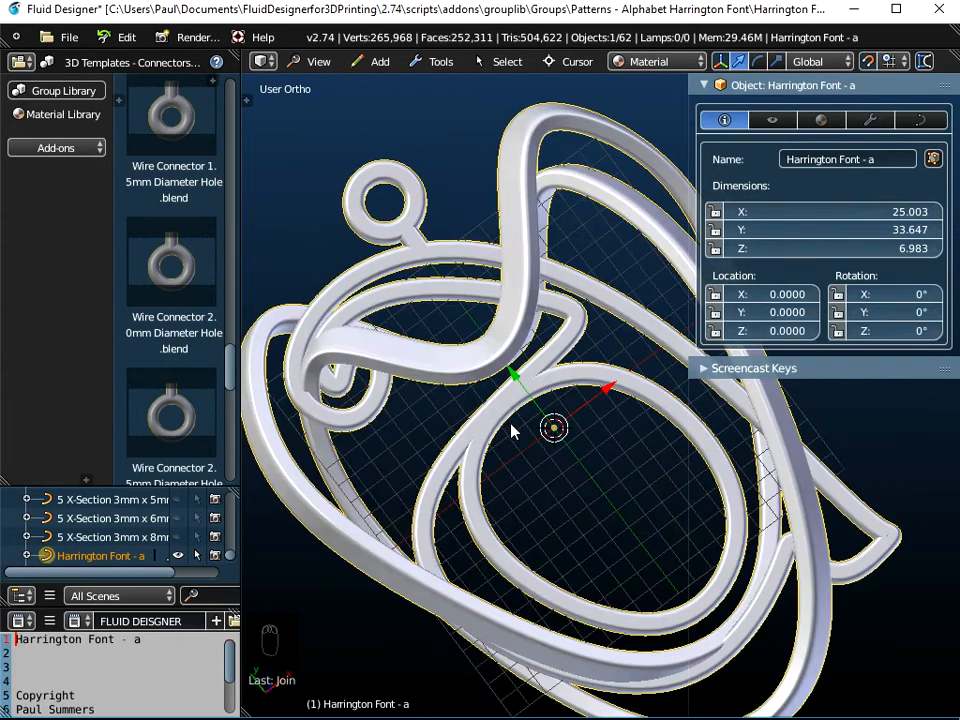
scroll(531, 444, "down", 3)
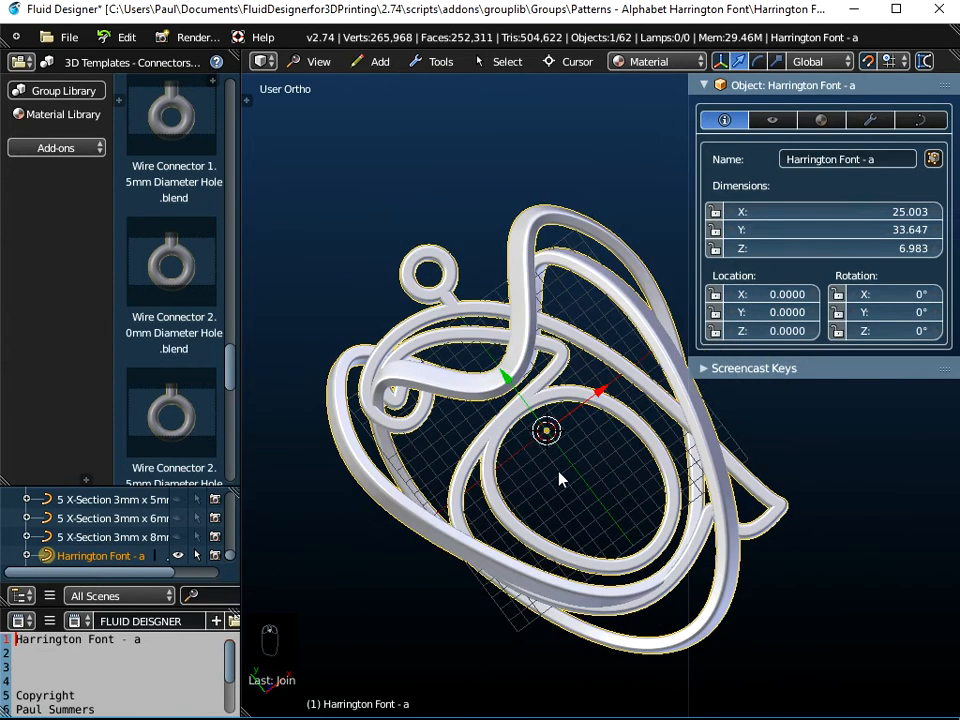
middle_click_drag(563, 486, 474, 357)
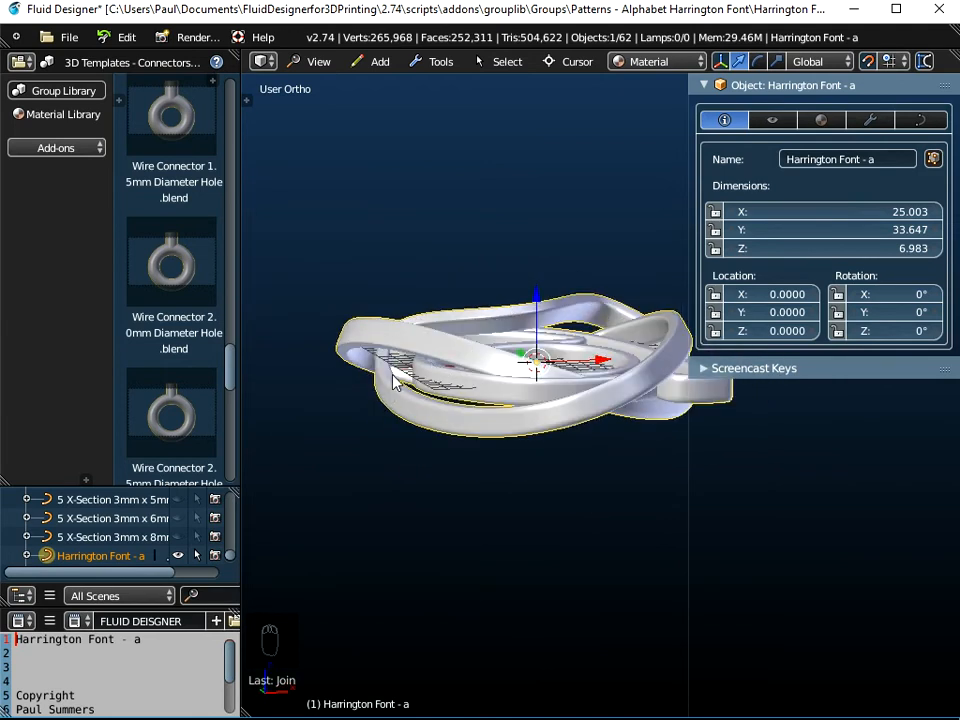
left_click(318, 62)
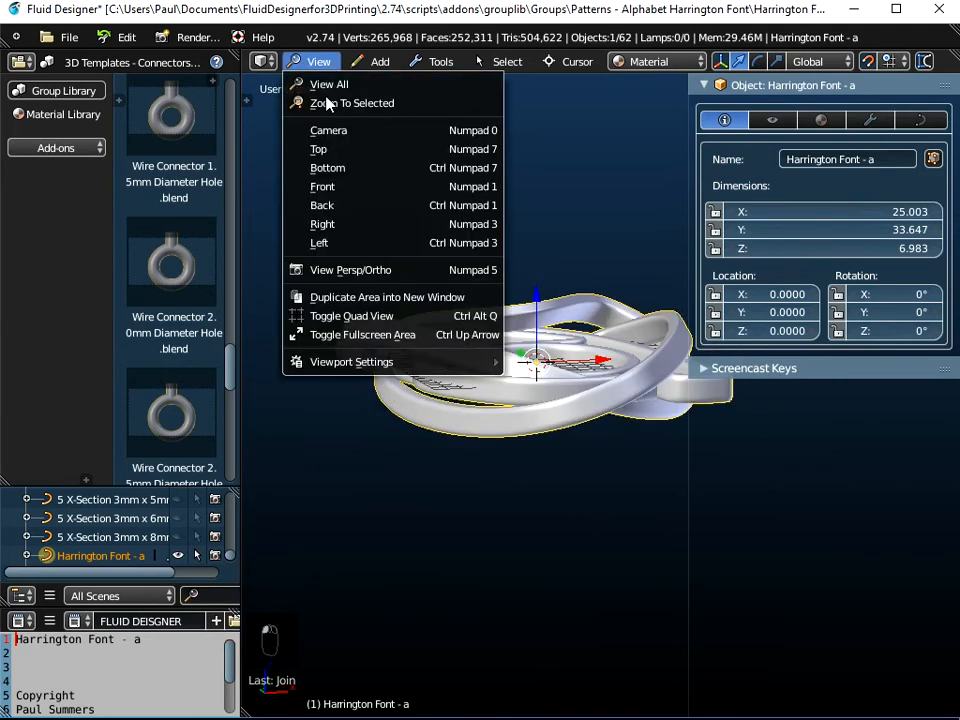
left_click(330, 186)
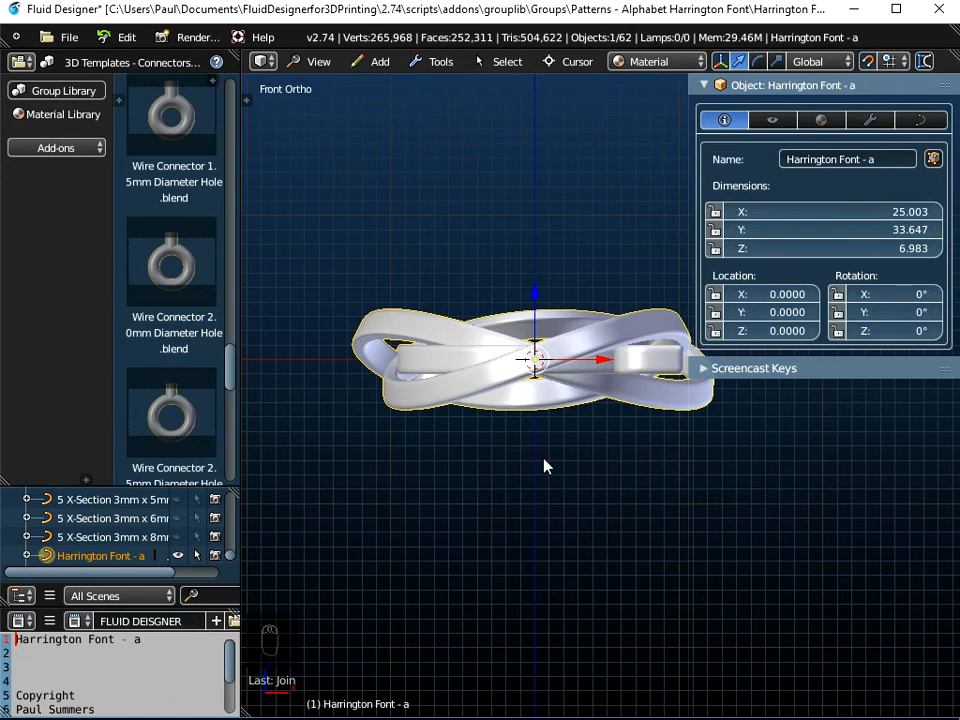
Scale all of the joined pendant's control points along Z in Edit Mode, flattening it to a Z dimension of about 4.53.
key("Tab")
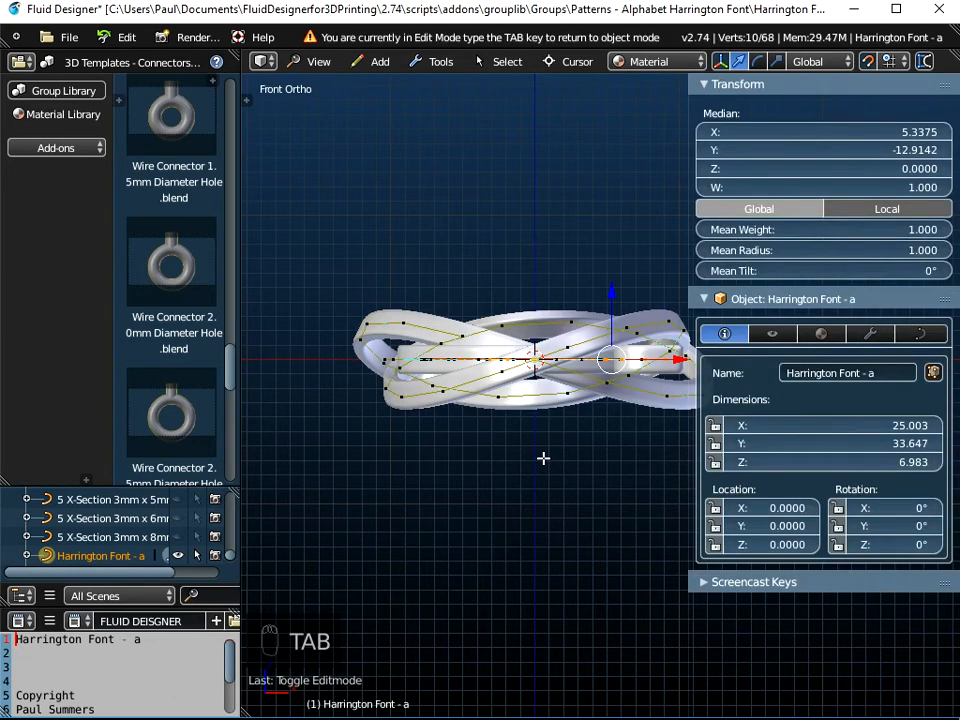
key("a")
key("a")
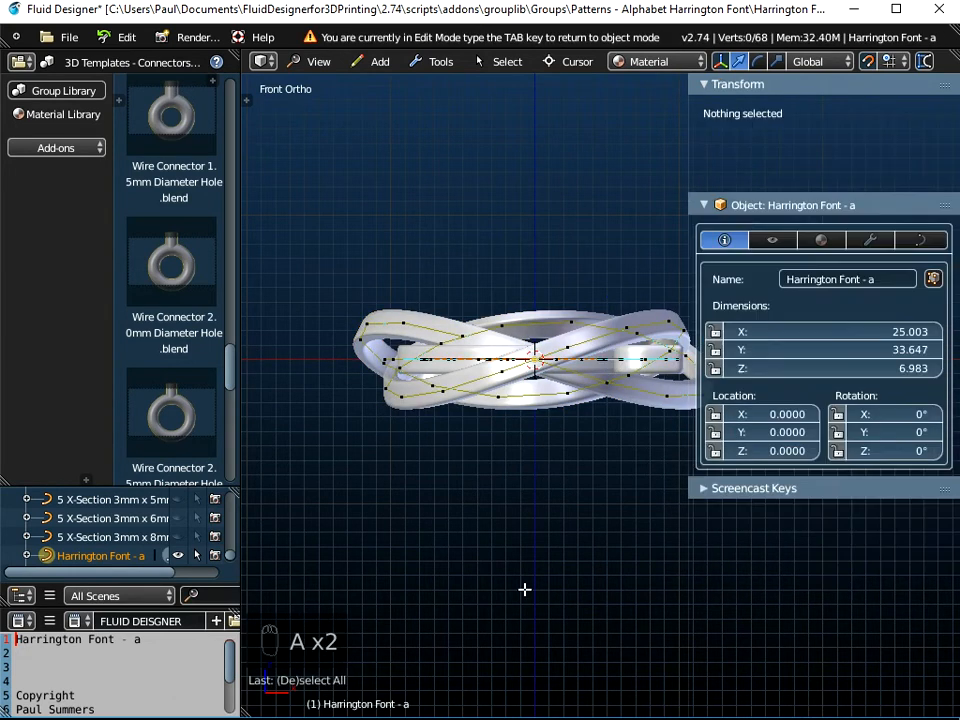
key("a")
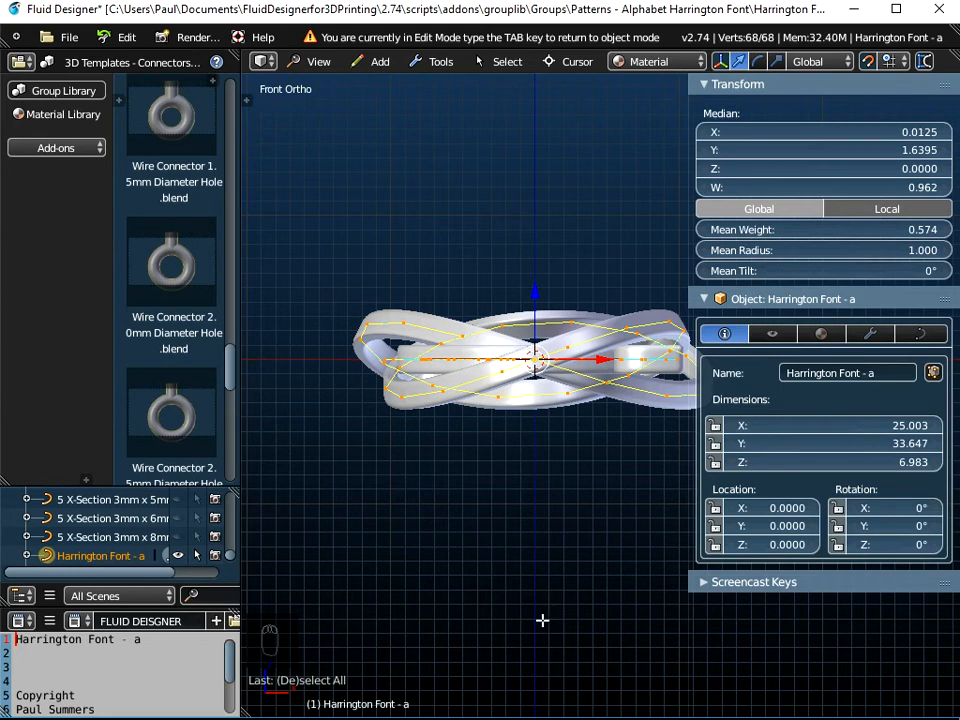
key("s")
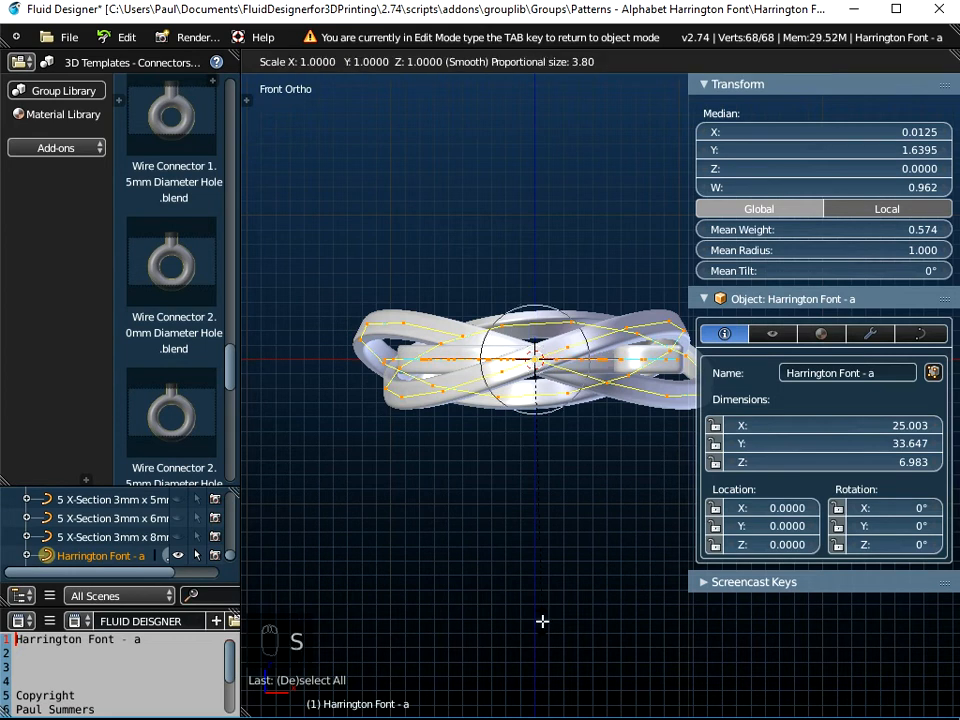
key("z")
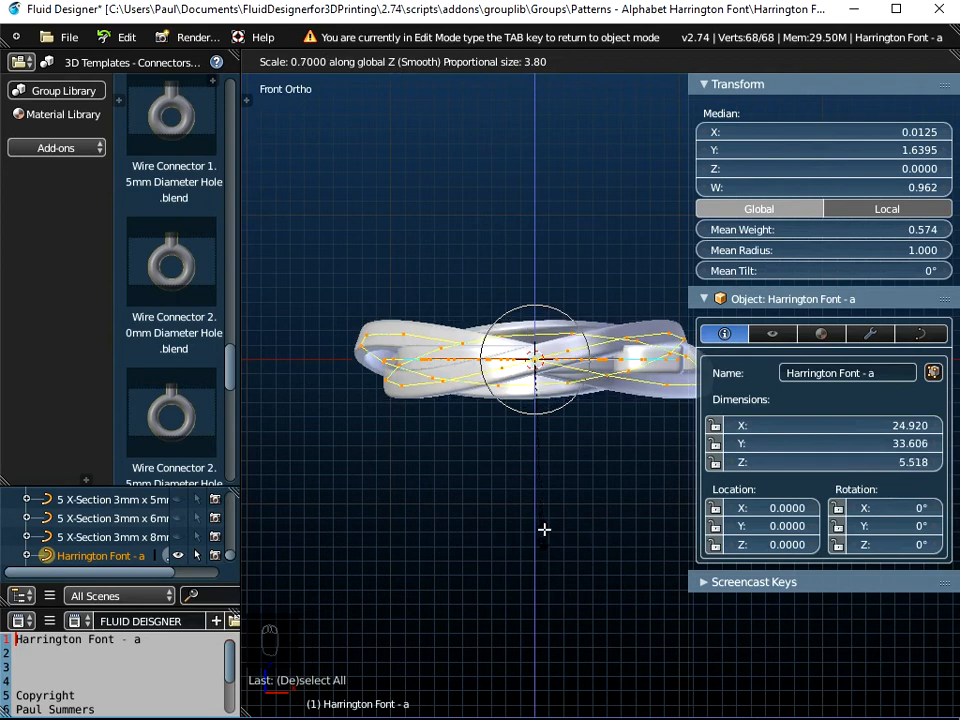
left_click(544, 491)
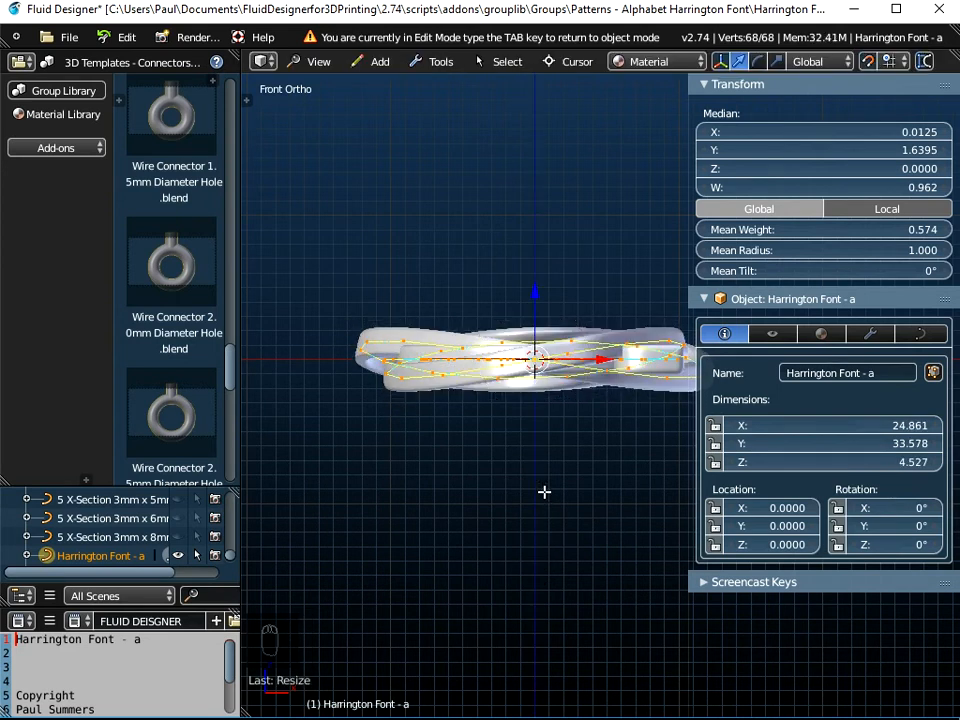
middle_click_drag(544, 392, 545, 355)
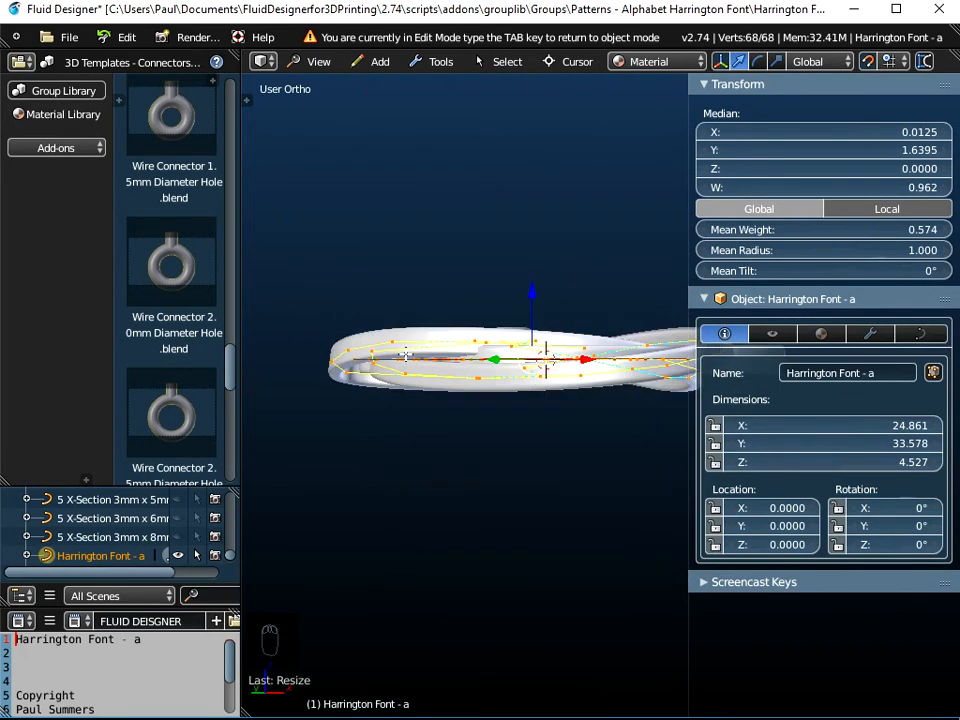
middle_click_drag(458, 370, 389, 545)
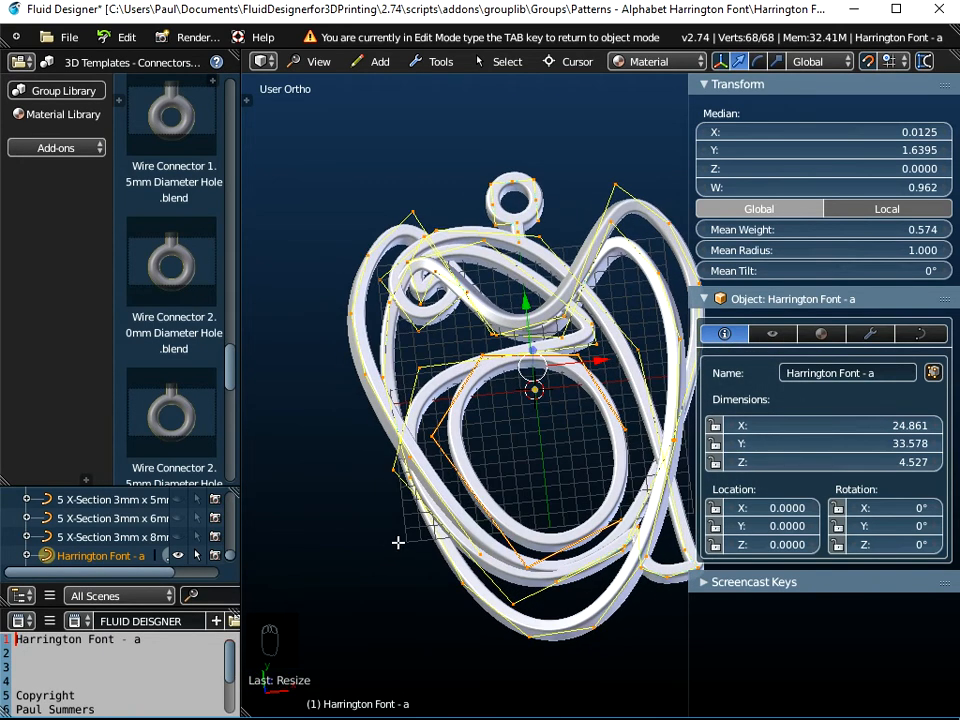
Return the flattened pendant to Object Mode and apply its scale.
key("Tab")
key("ctrl+a")
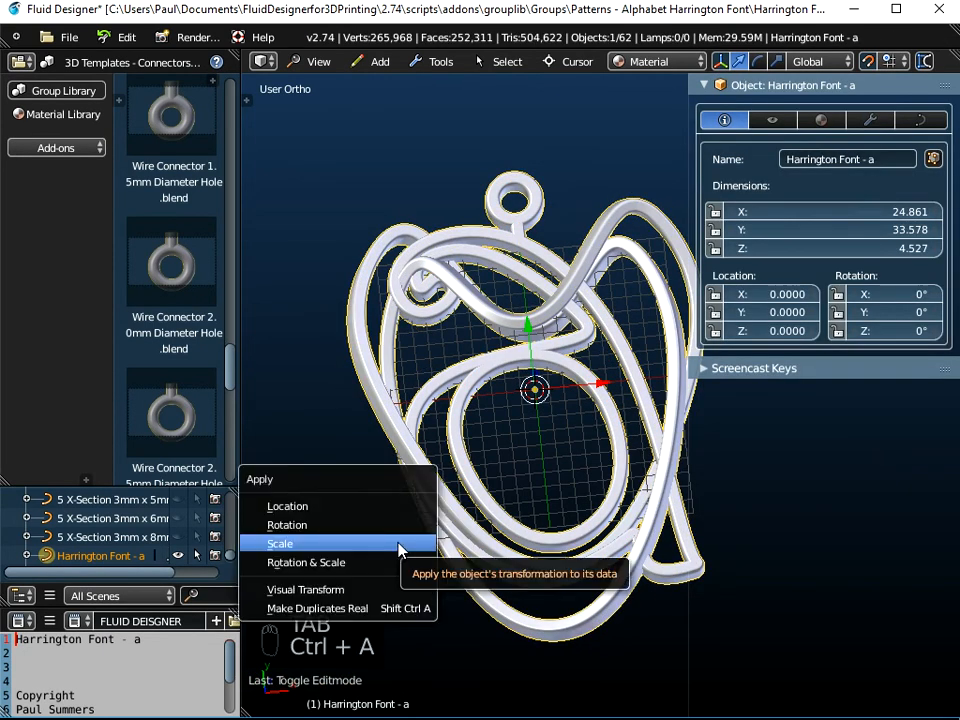
left_click(399, 546)
mouse_move(497, 429)
middle_mouse_down()
mouse_move(510, 319)
mouse_move(456, 499)
mouse_move(489, 427)
middle_mouse_up()
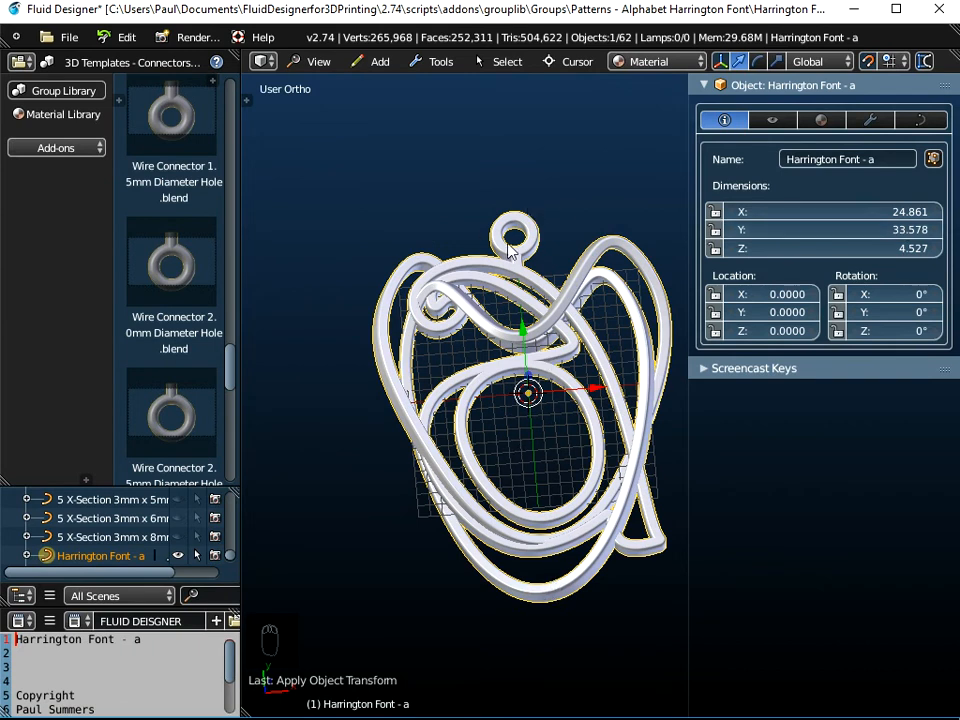
middle_click_drag(548, 480, 527, 522)
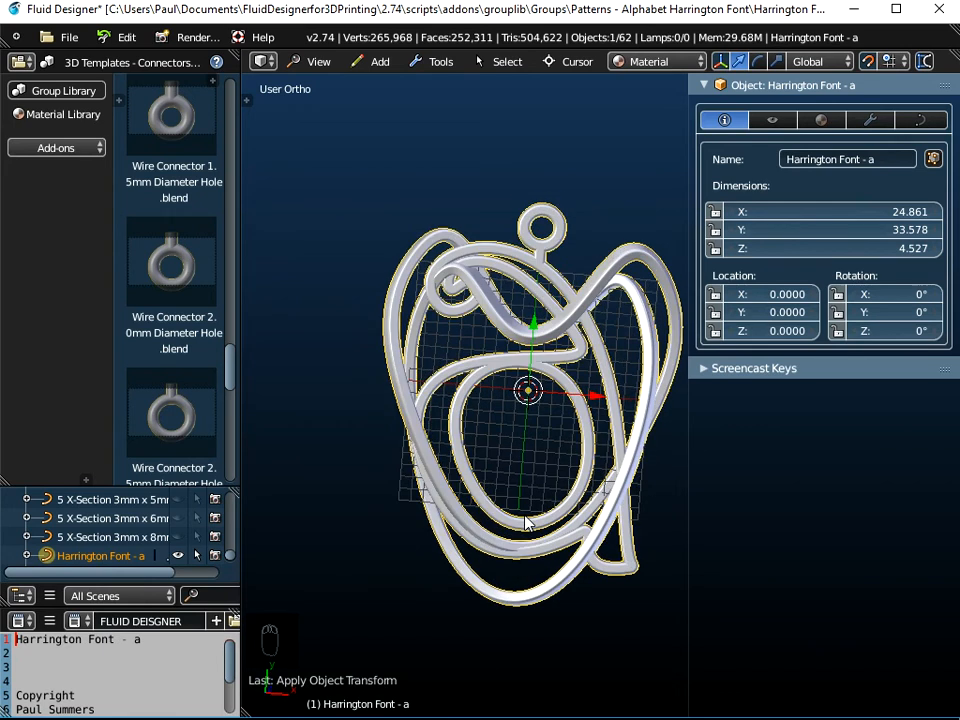
Export the pendant to the Desktop as the Wavefront file Harrington Font - a.obj.
scroll(511, 462, "down", 2)
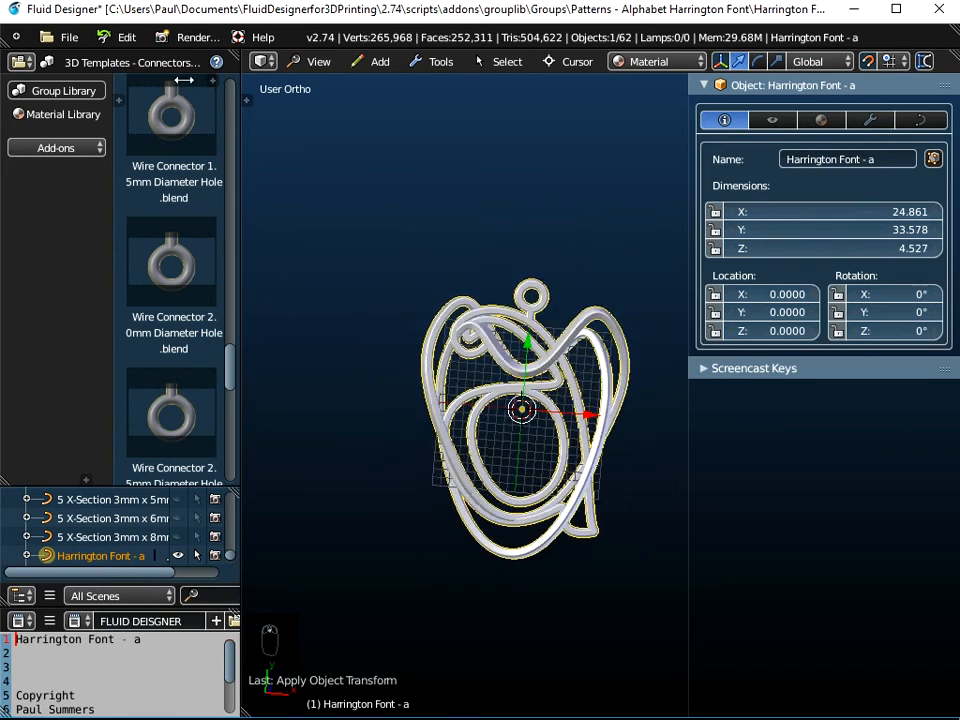
left_click(70, 38)
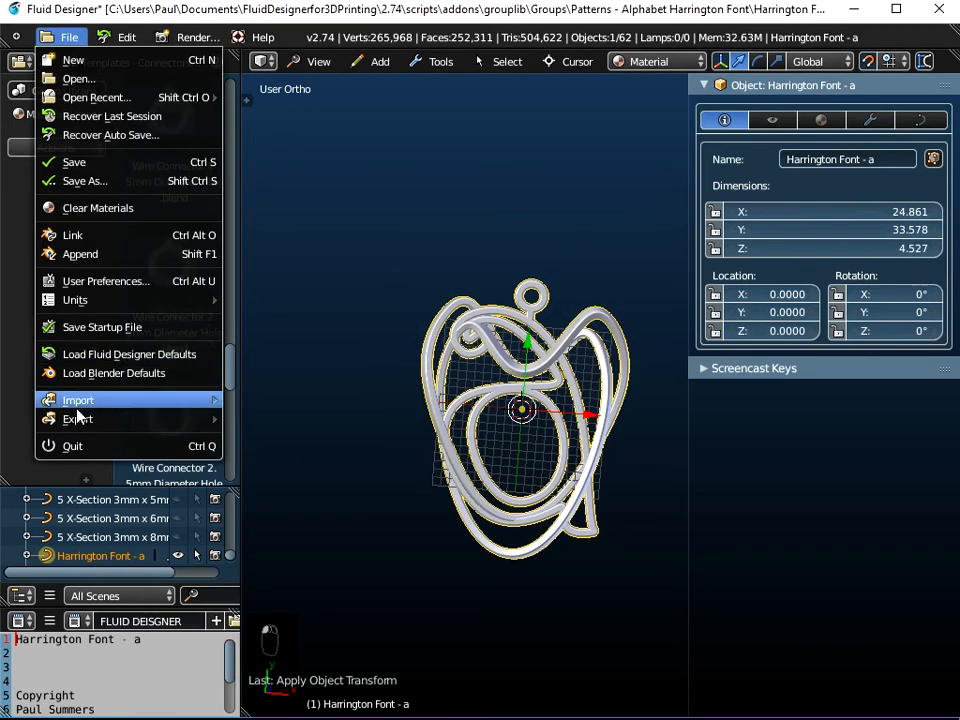
mouse_move(76, 425)
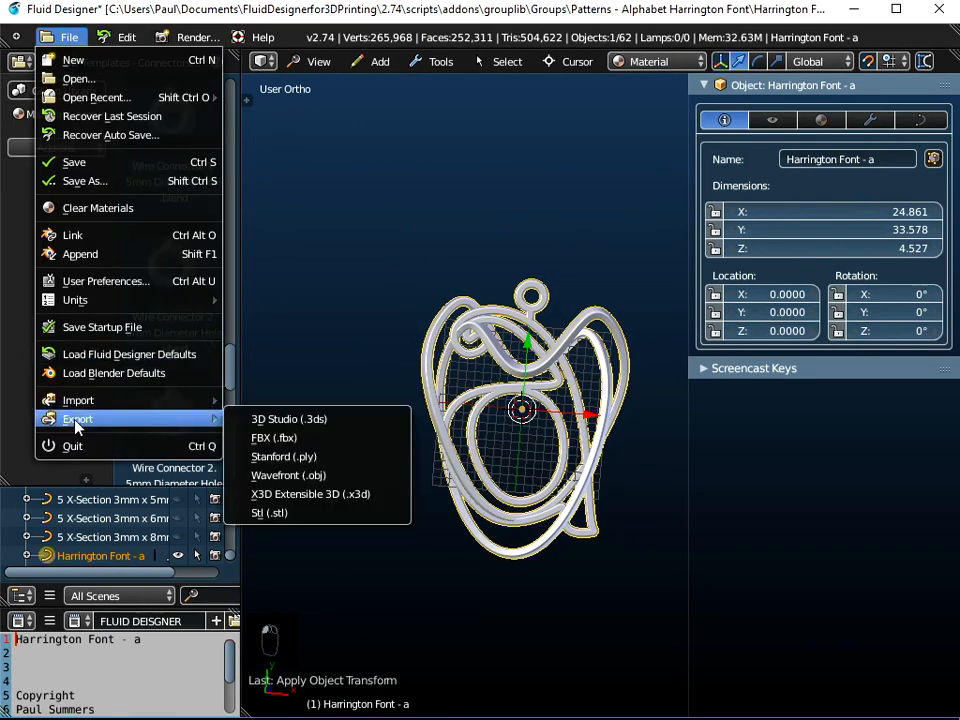
left_click(292, 484)
left_click(70, 310)
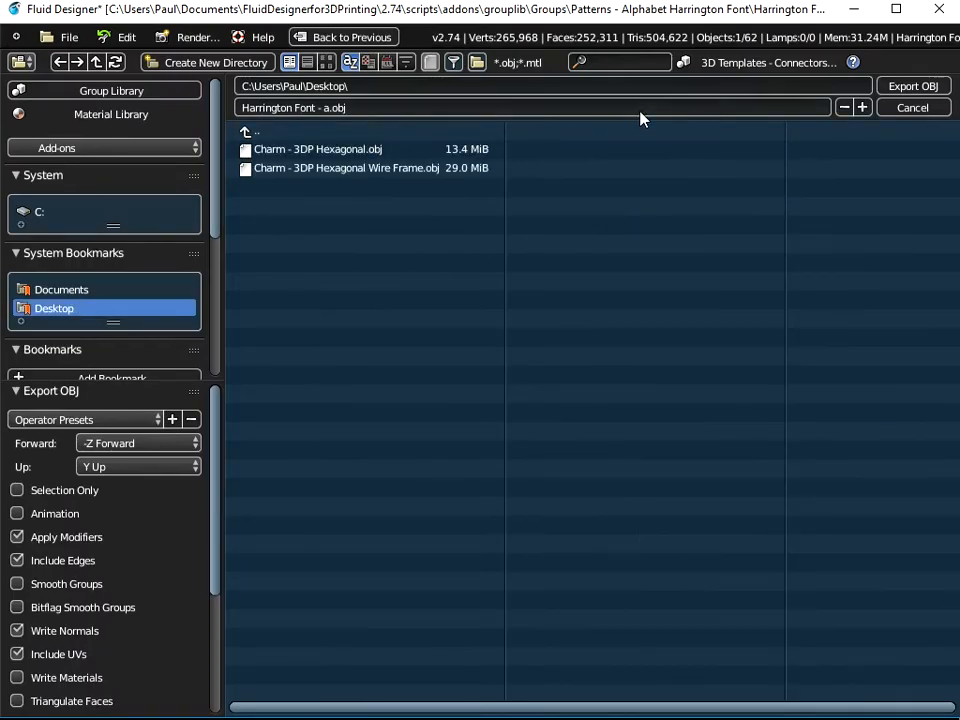
left_click(925, 87)
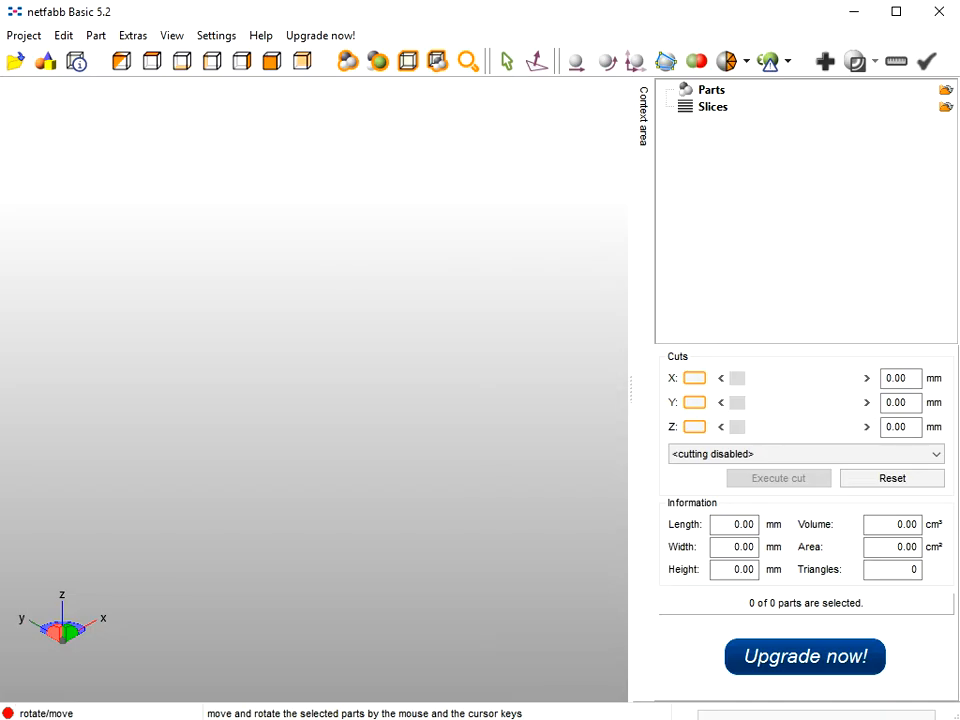
Switch to netfabb Basic and open the Harrington Font - a OBJ file from the Desktop.
left_click(26, 35)
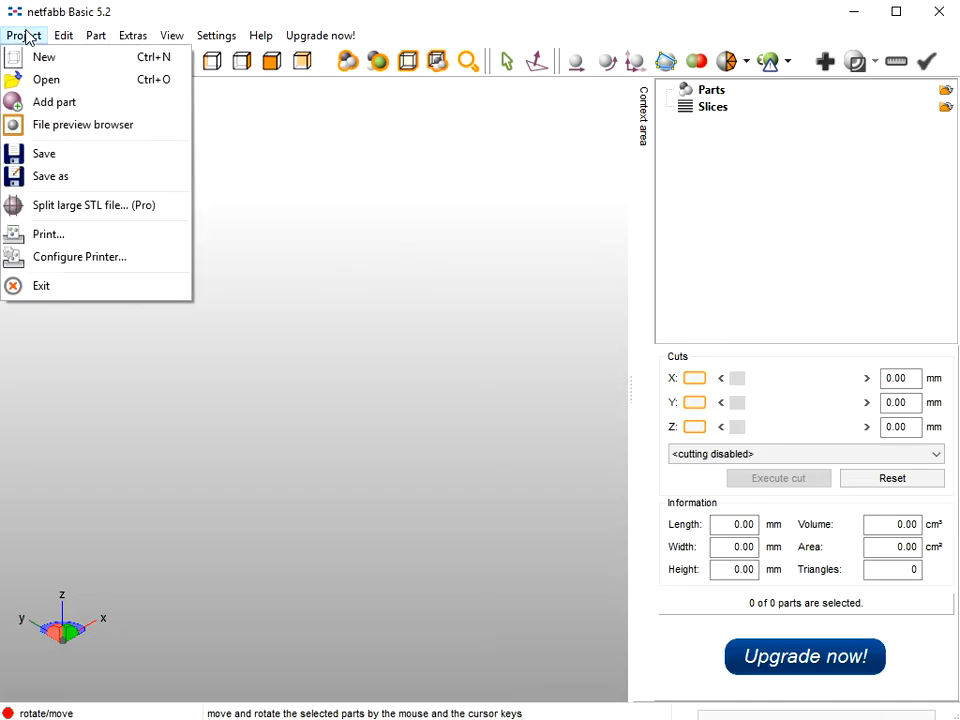
left_click(46, 80)
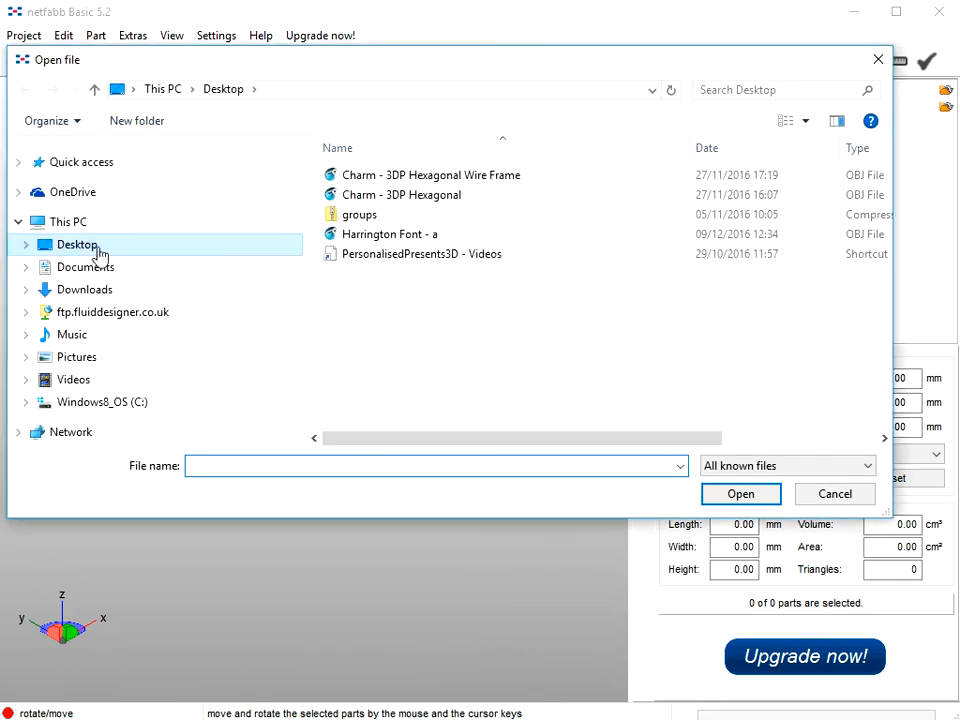
left_click(91, 254)
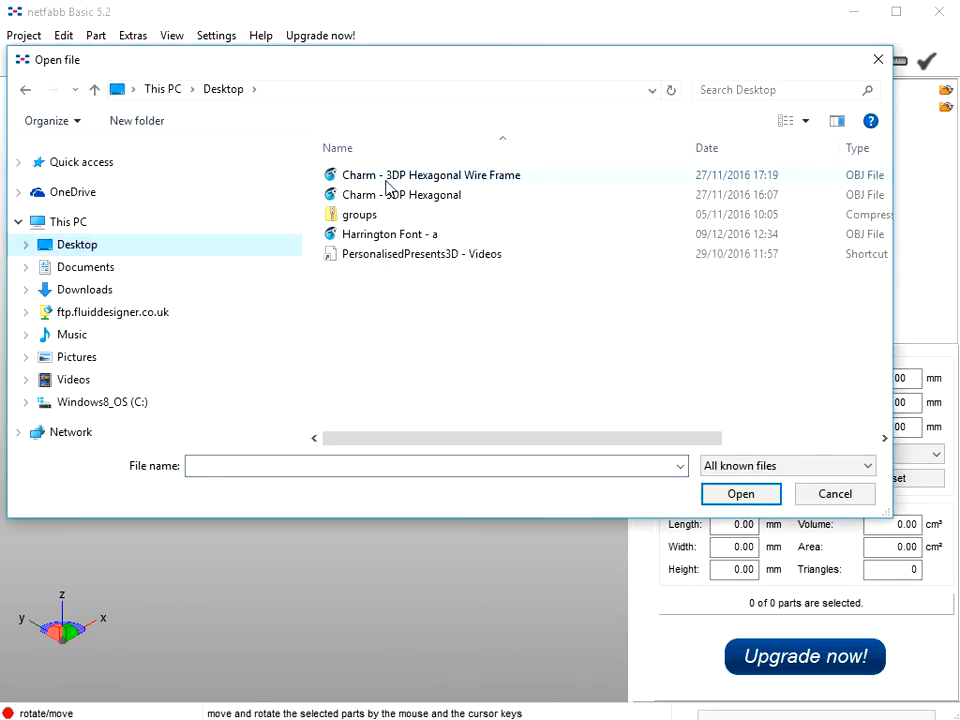
left_click(368, 236)
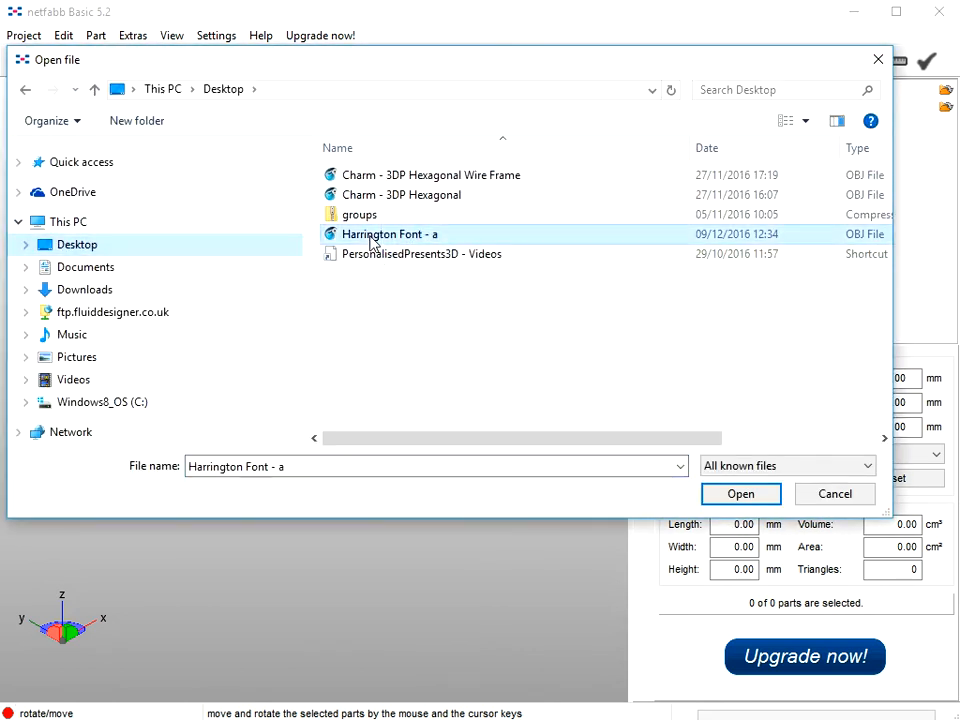
left_click(737, 500)
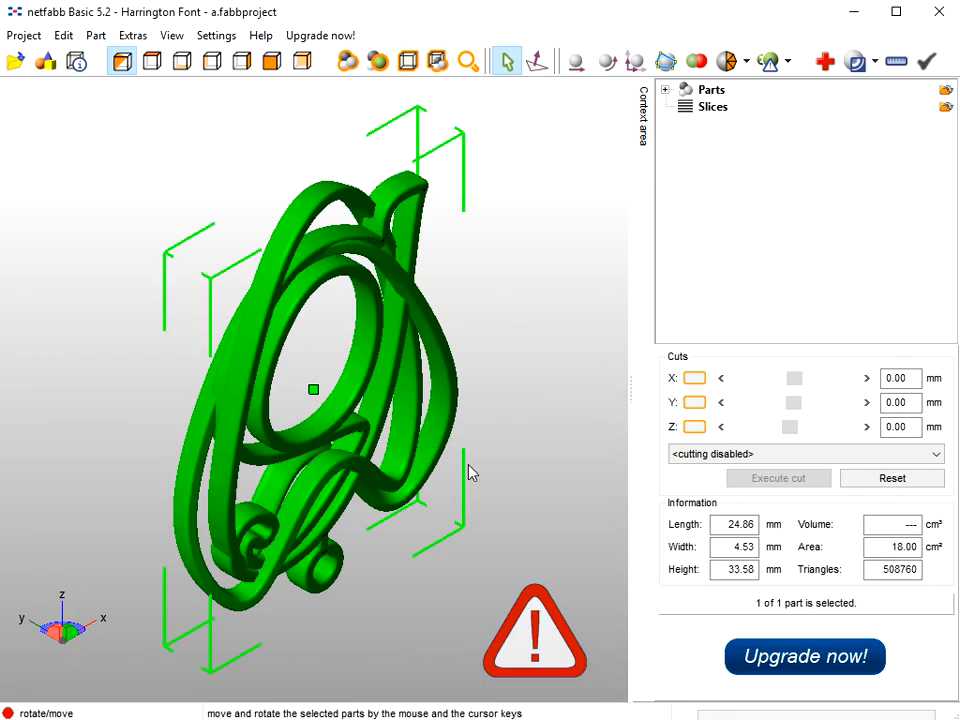
right_click_drag(379, 353, 474, 399)
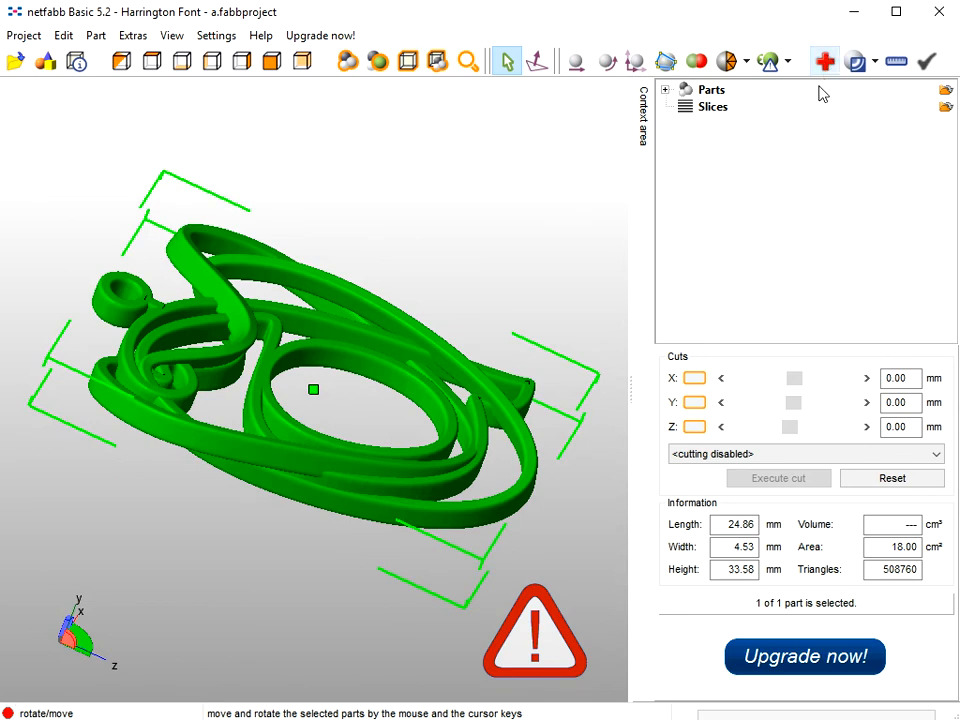
Start a part repair on the pendant mesh, run the automatic repair and update the mesh statistics.
left_click(826, 62)
left_click(715, 460)
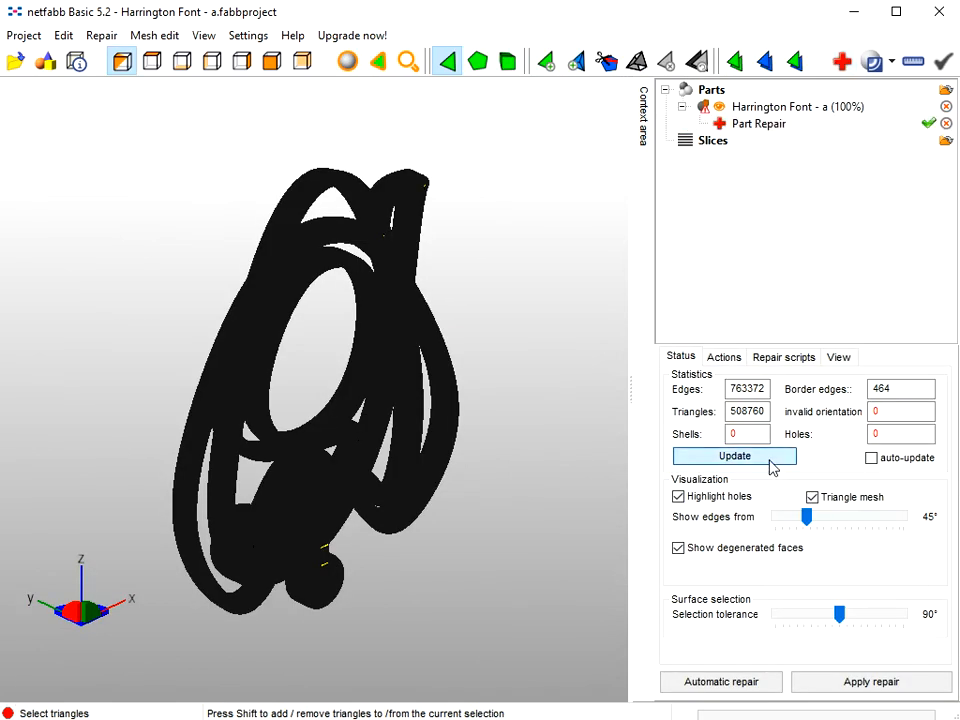
left_click(731, 685)
left_click(409, 415)
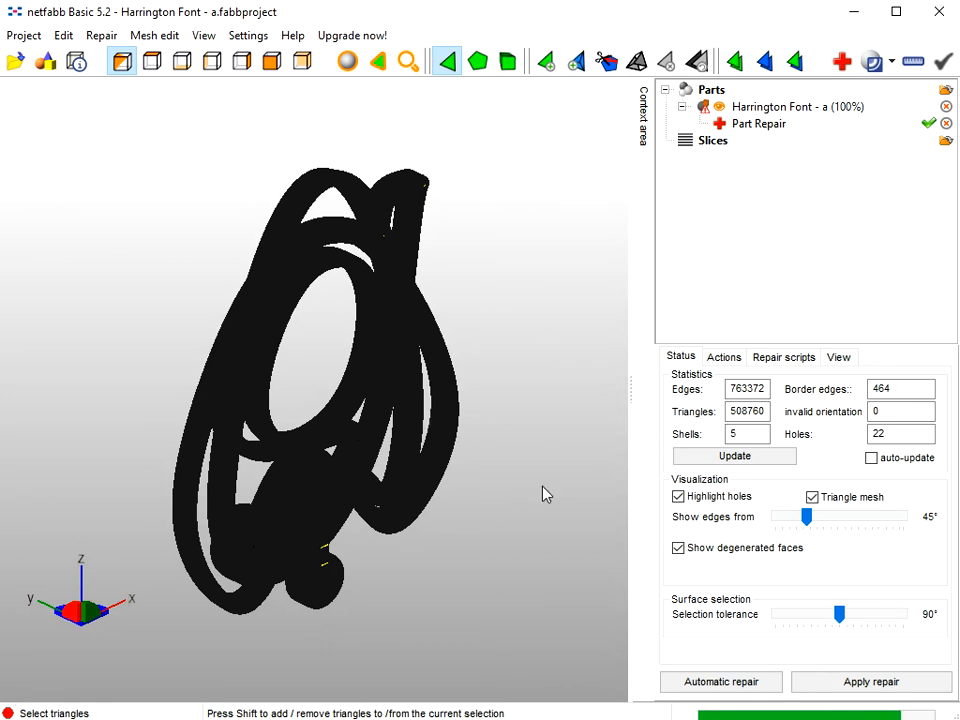
left_click(733, 458)
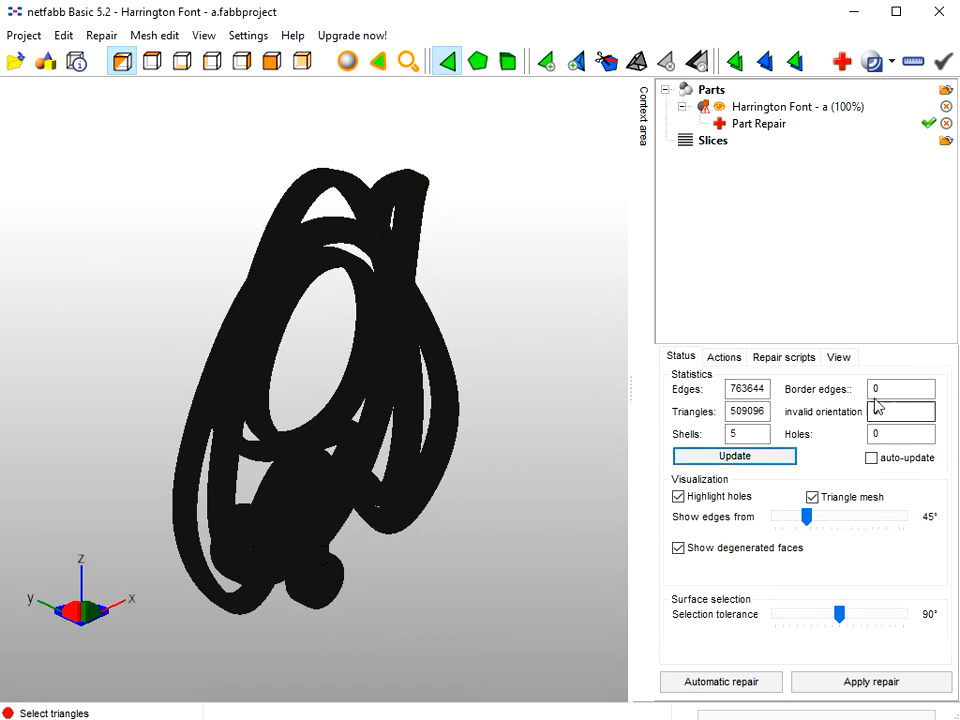
Apply the repair to the pendant, removing the old part, and inspect the repaired mesh from another angle.
left_click(899, 684)
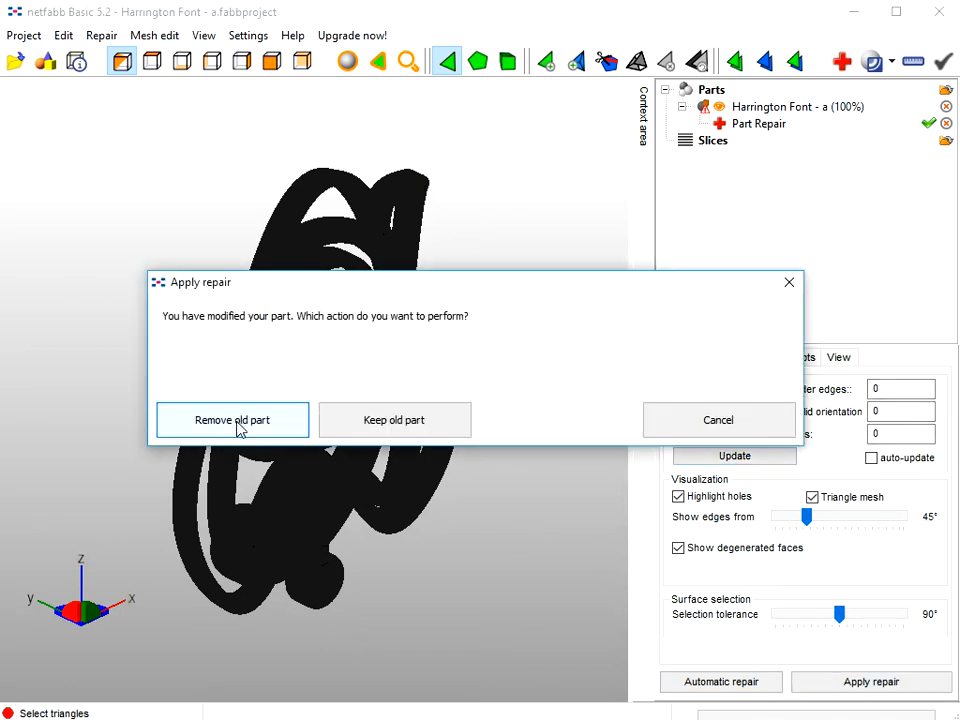
left_click(240, 420)
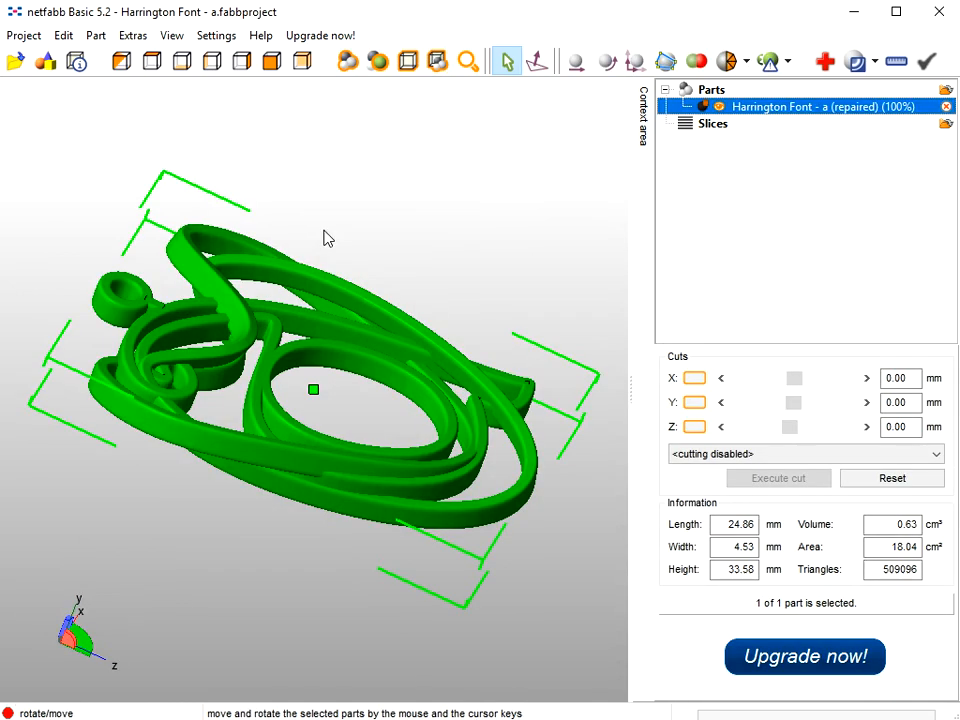
right_click_drag(341, 283, 335, 302)
right_click_drag(401, 230, 230, 251)
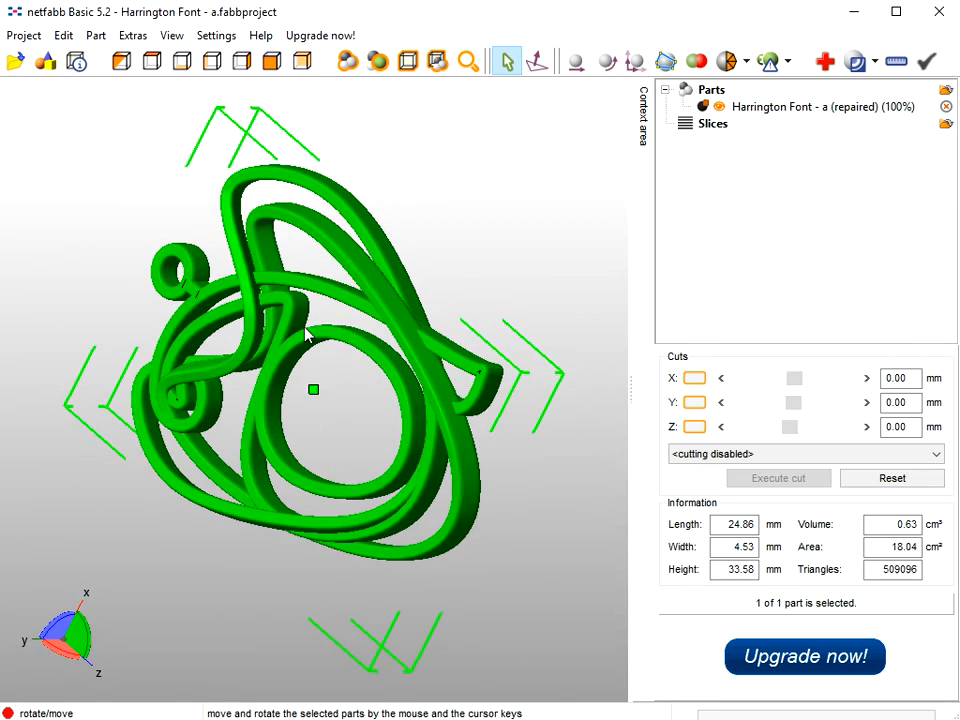
Export the repaired part as a Wavefront OBJ, overwriting Harrington Font - a on the Desktop.
left_click(97, 38)
mouse_move(129, 107)
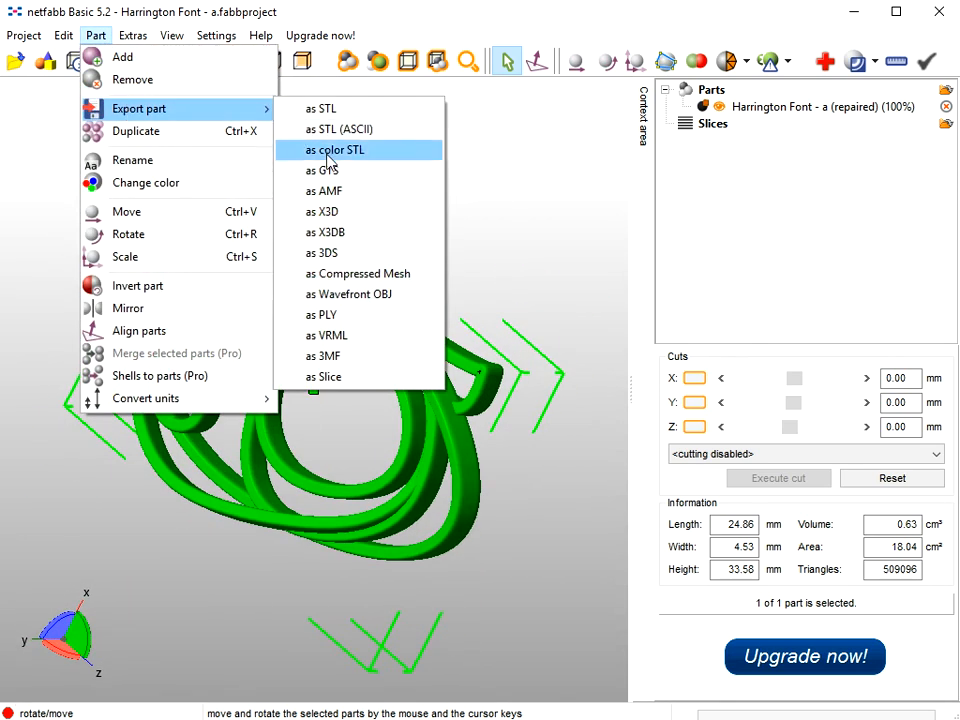
left_click(366, 294)
left_click(262, 216)
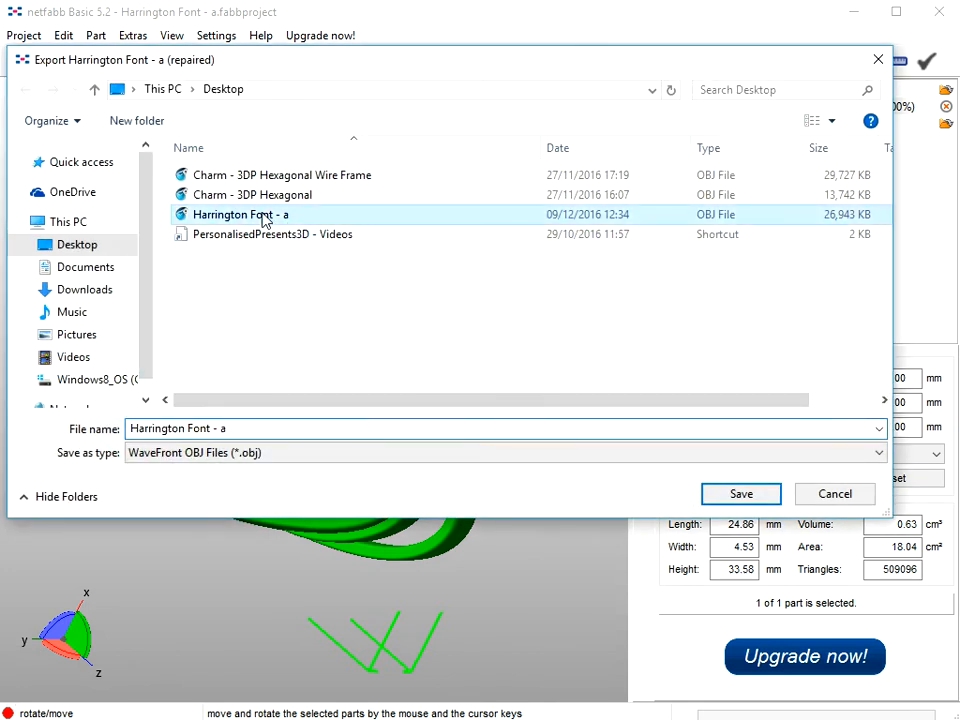
left_click(740, 497)
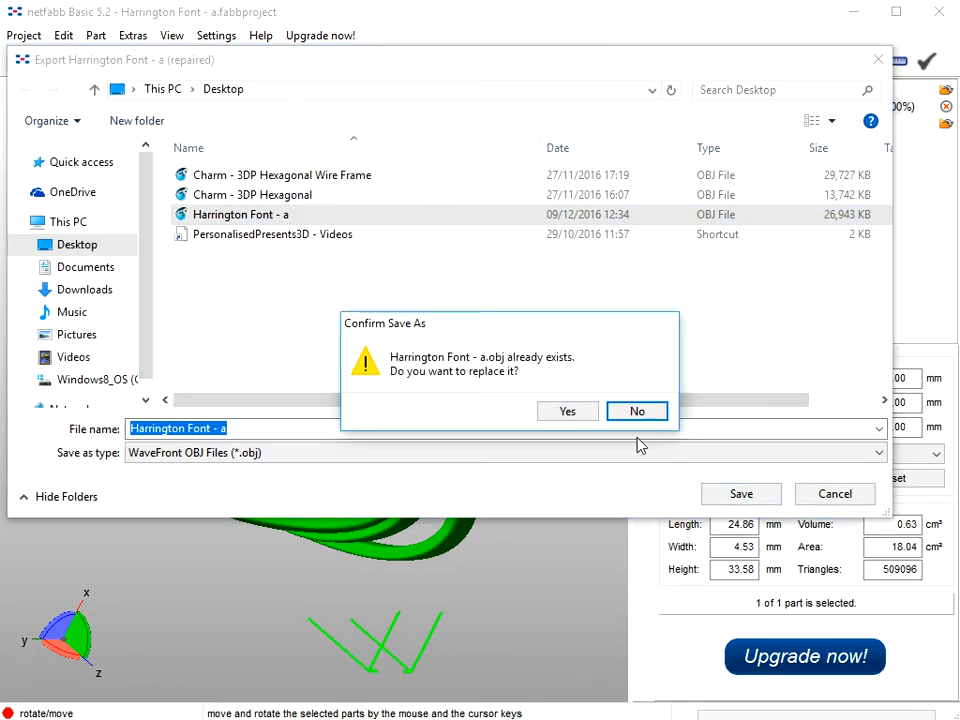
left_click(572, 414)
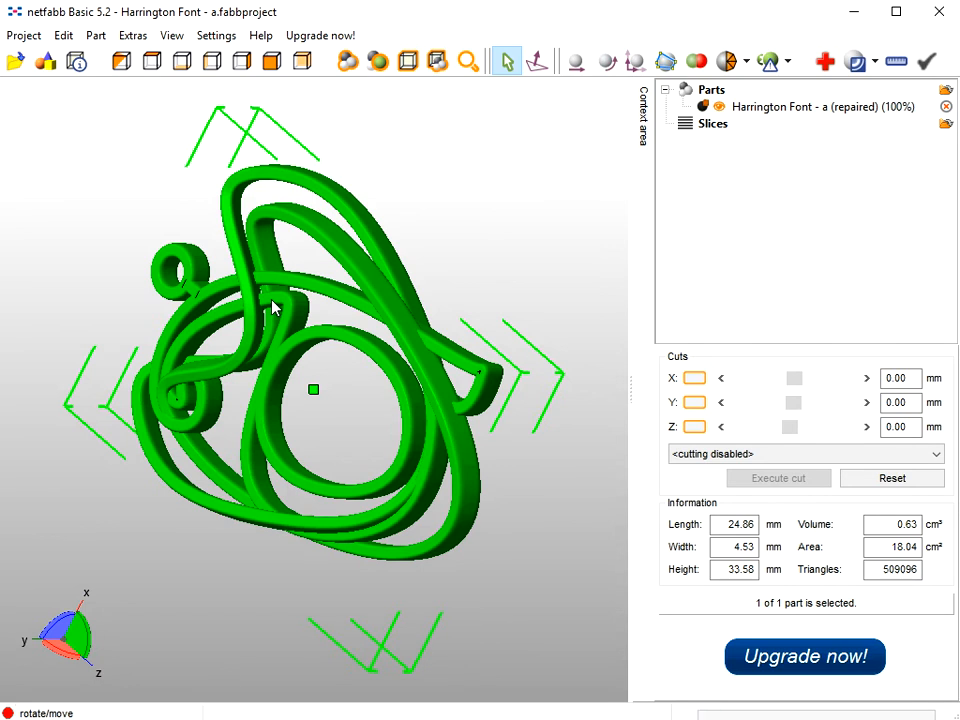
Switch back to Fluid Designer and show the pendant's Curve Data settings.
key("alt+Tab")
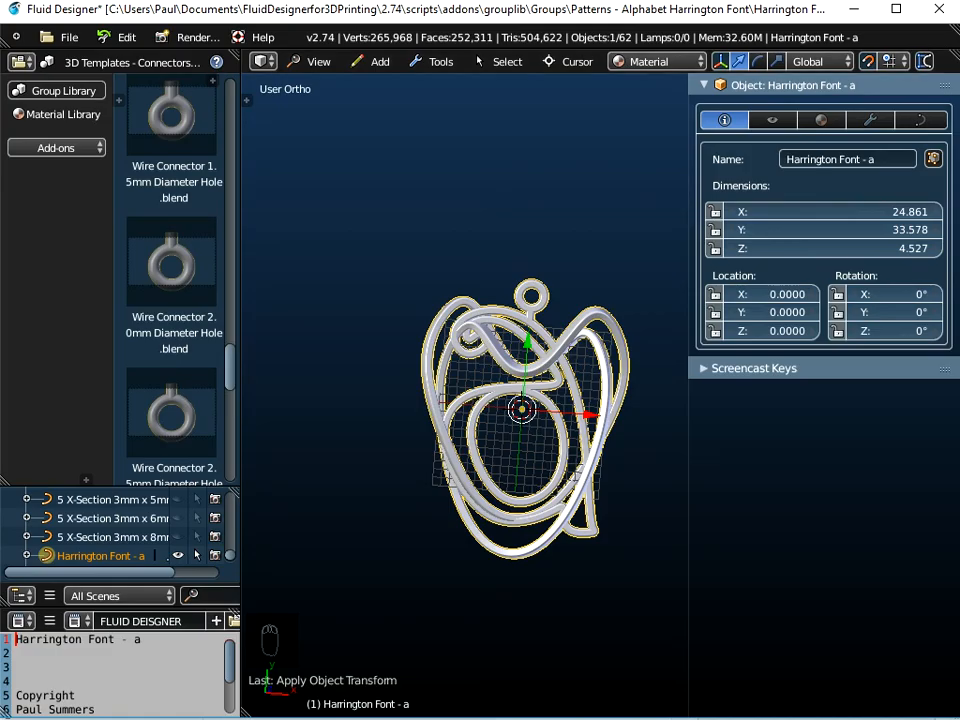
right_click(528, 479)
middle_click_drag(516, 434, 565, 457)
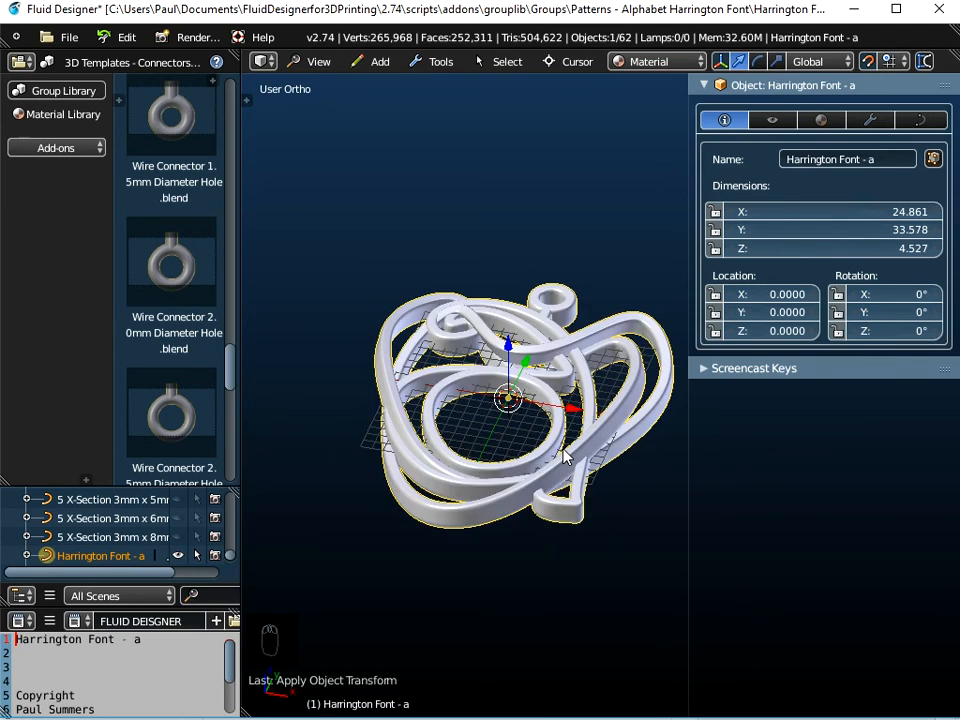
left_click(924, 121)
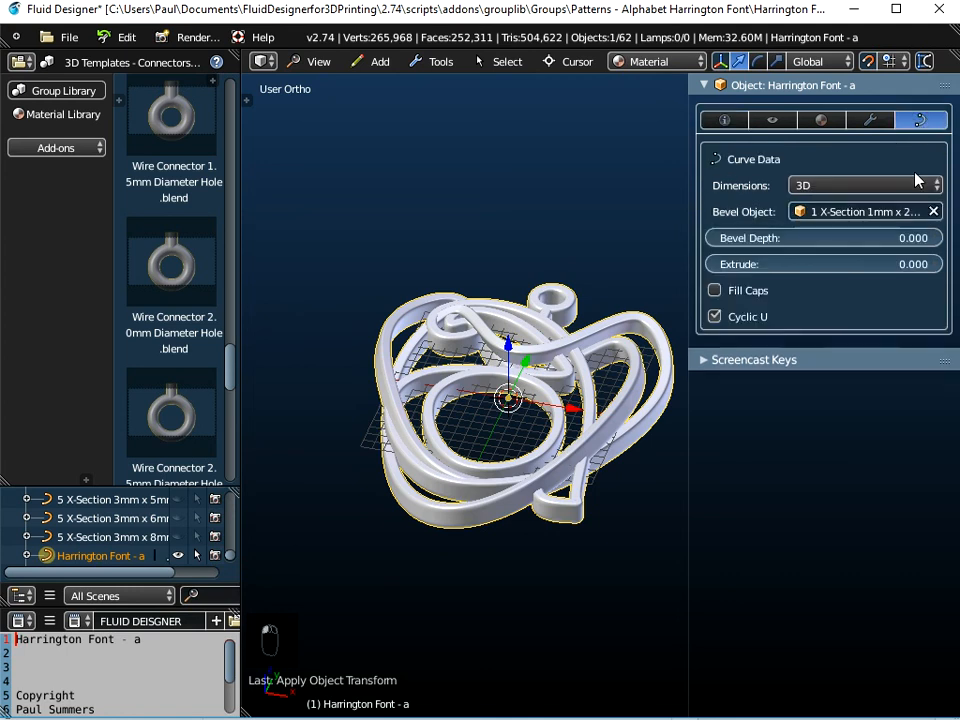
Remove the bevel object from the pendant curve and look at its control points in edit mode.
left_click(934, 212)
middle_click_drag(489, 424, 502, 456)
scroll(550, 398, "up", 4)
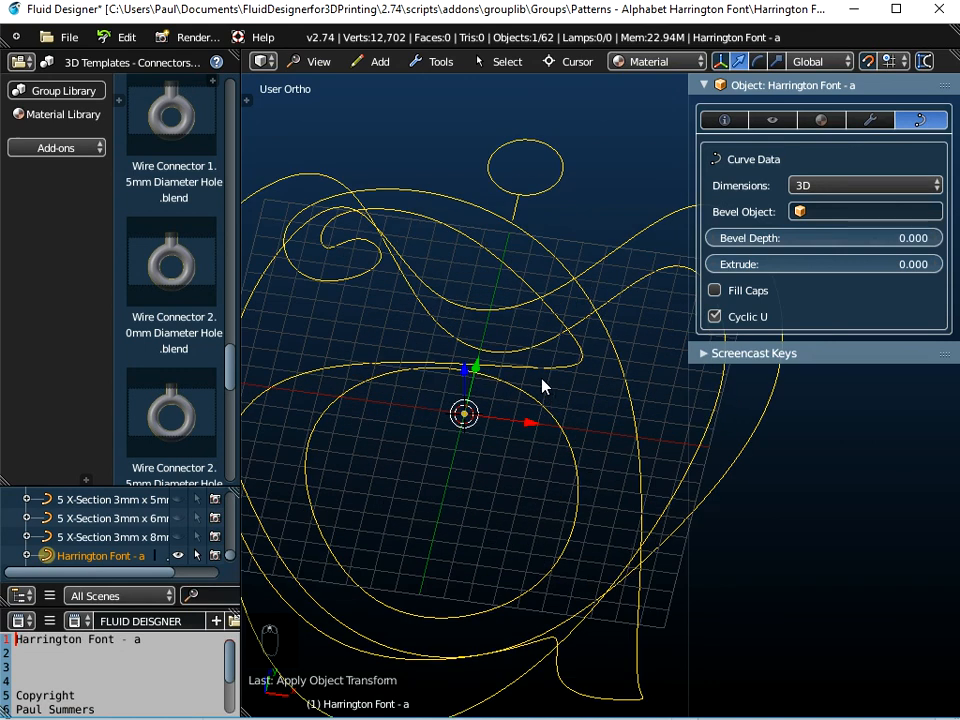
key("Tab")
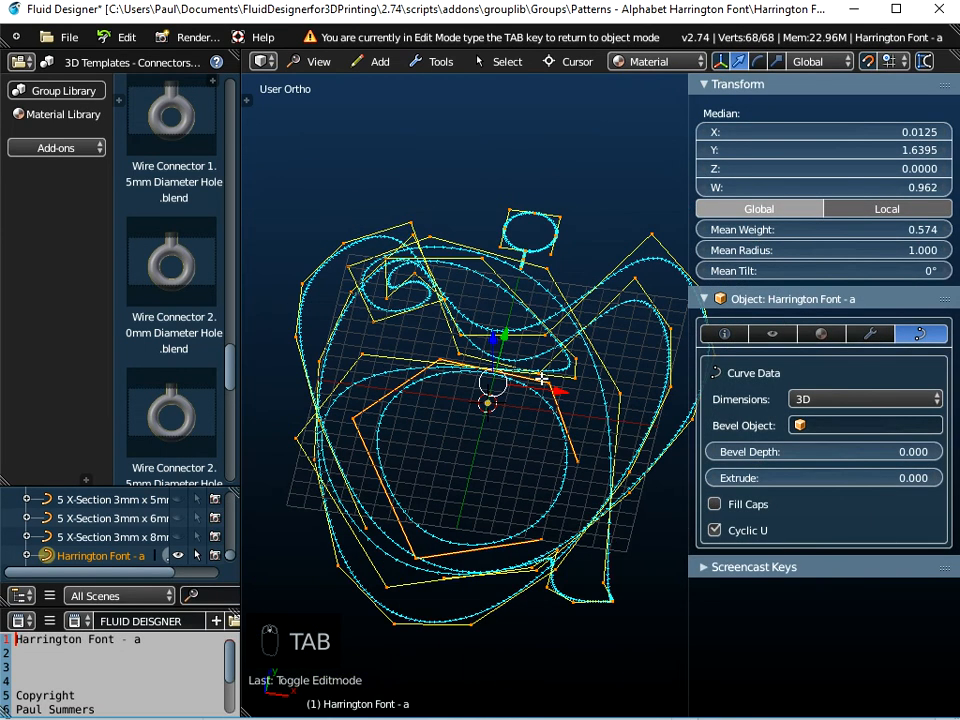
key("Tab")
Assign 1 X-Section 1mm x 2mm as the pendant's bevel object and inspect the thickened shape from above.
left_click(849, 211)
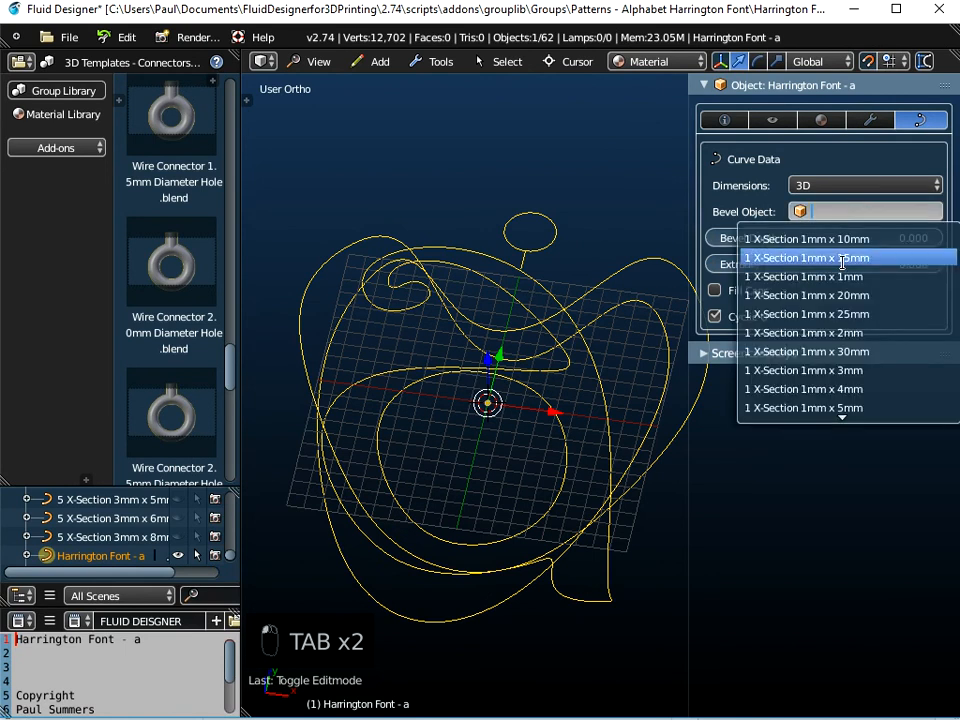
left_click(805, 332)
mouse_move(562, 413)
middle_mouse_down()
mouse_move(568, 317)
mouse_move(567, 390)
middle_mouse_up()
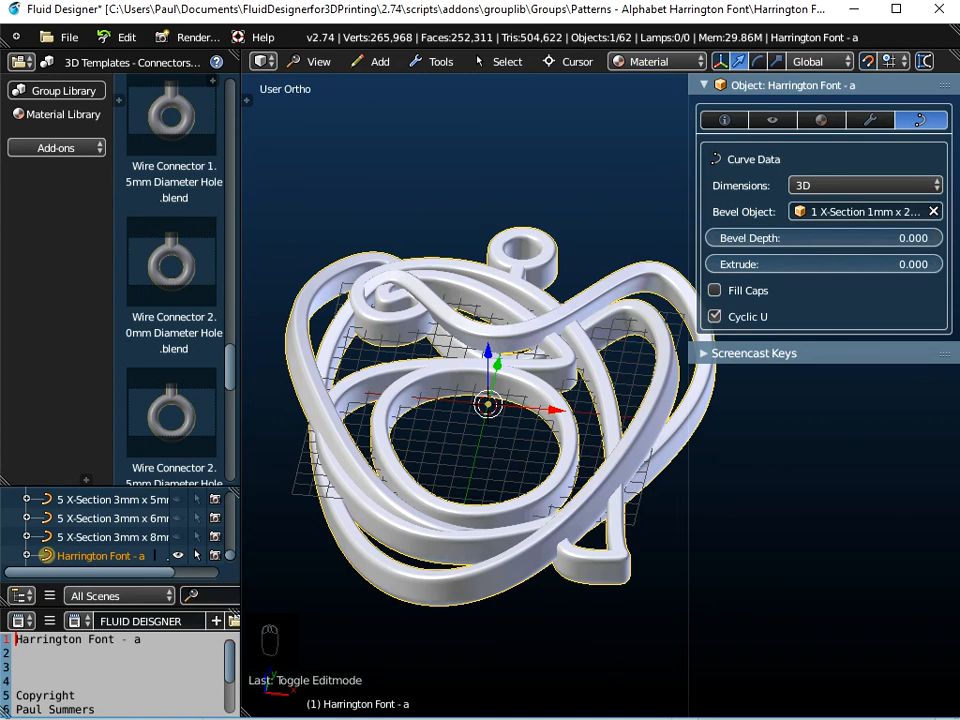
middle_click_drag(480, 330, 484, 489)
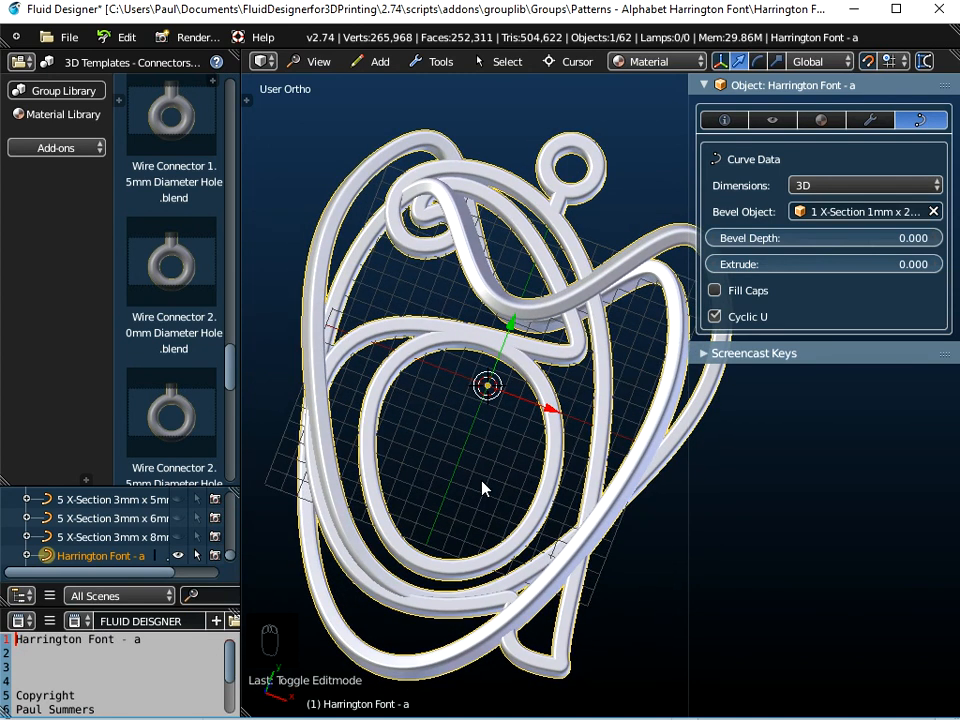
scroll(482, 488, "down", 2)
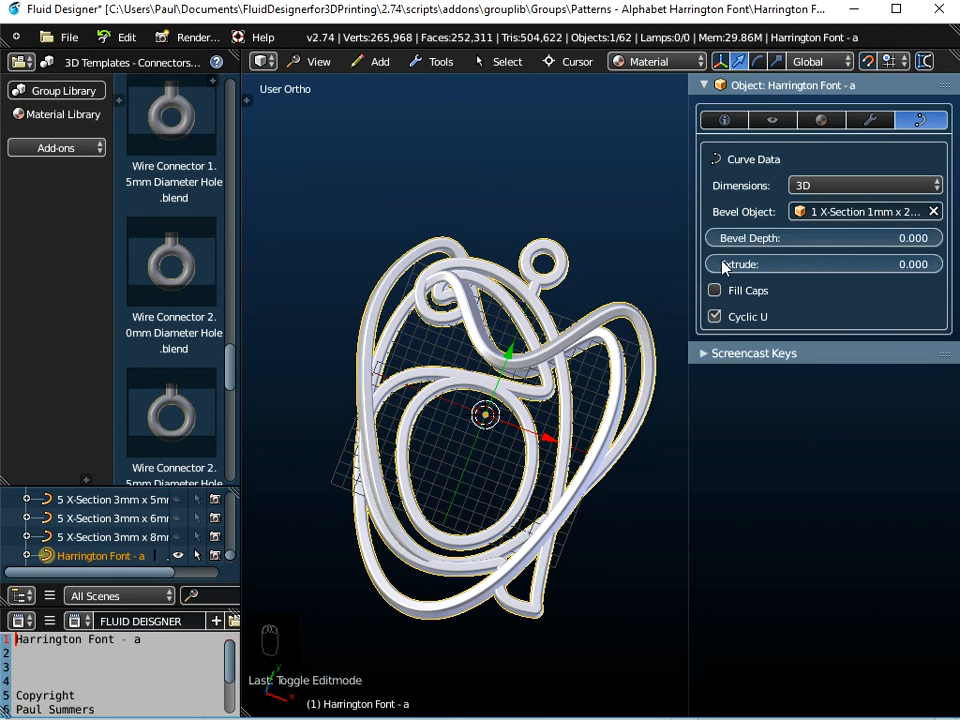
Show the pendant's dimensions, scale it uniformly to 0.4 and apply the scale.
left_click(724, 120)
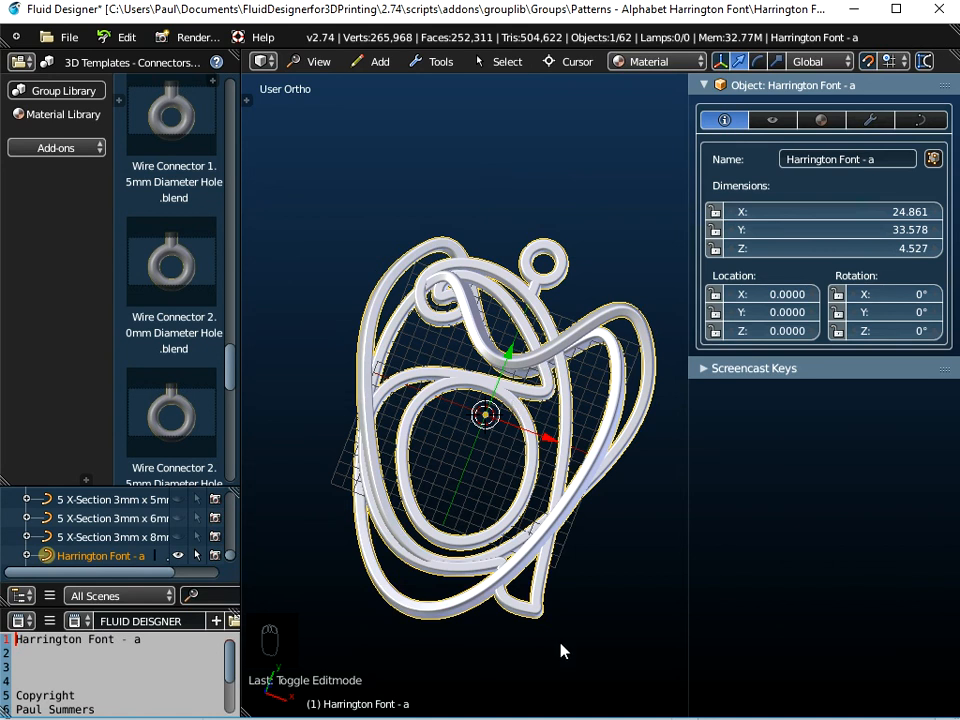
key("s")
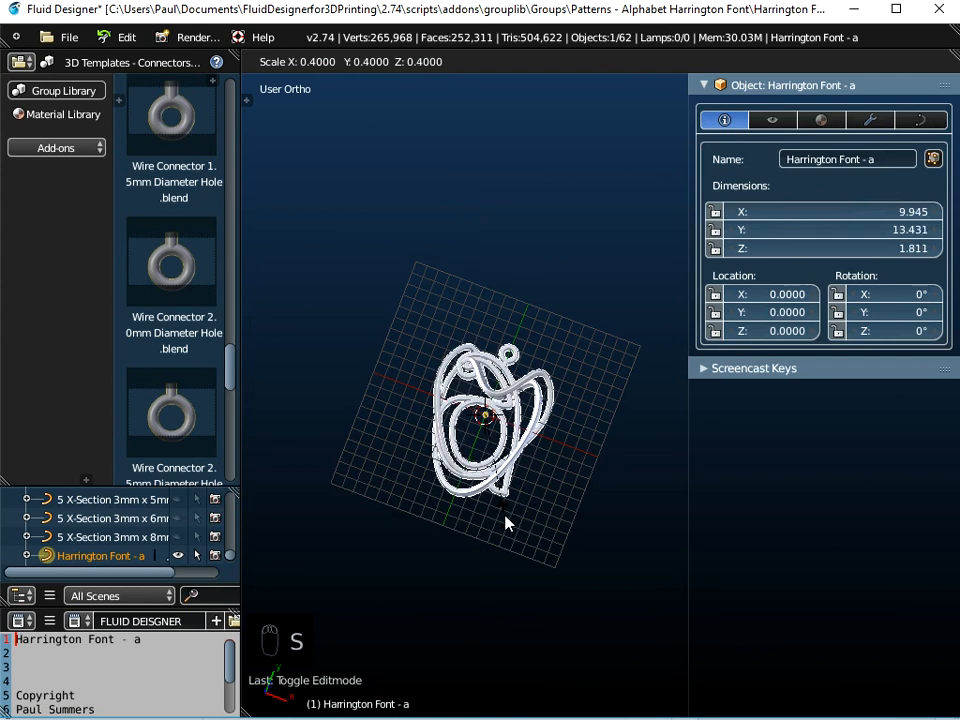
left_click(505, 522)
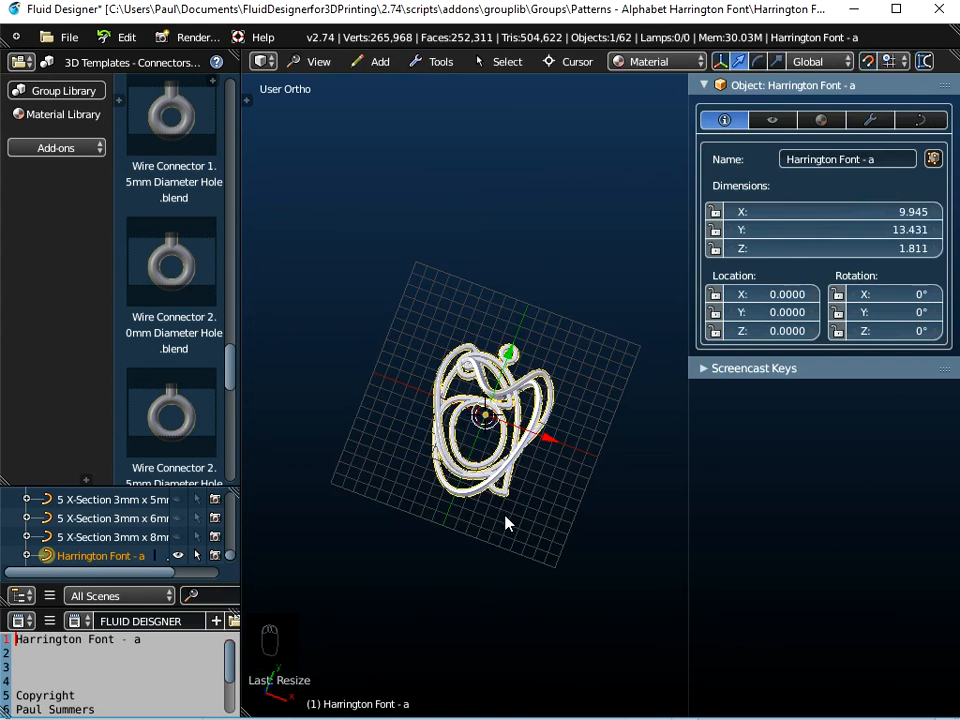
key("ctrl+a")
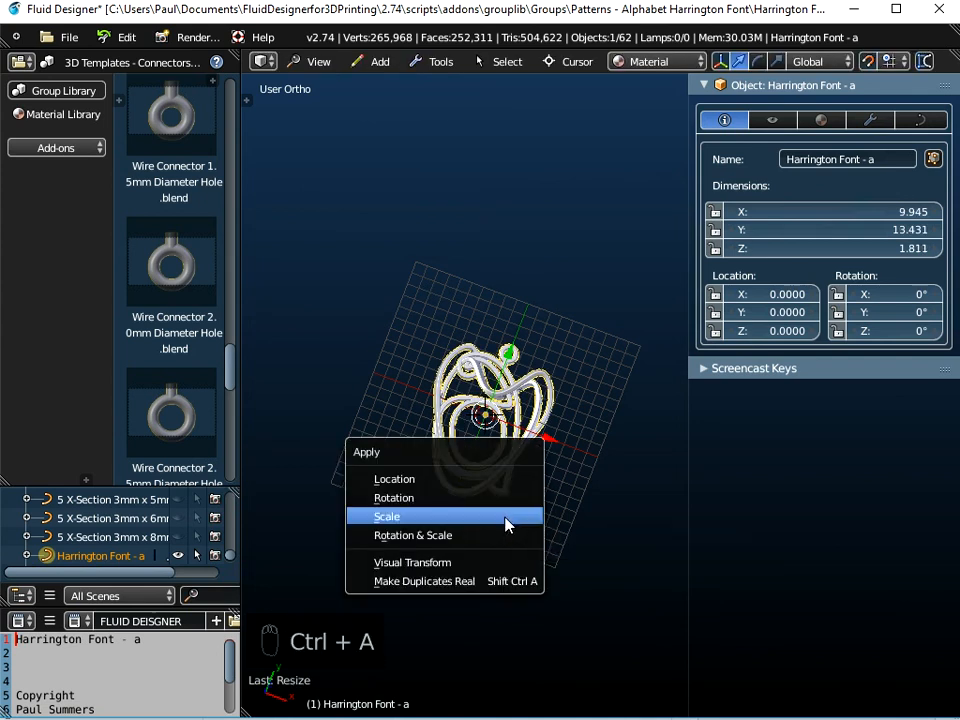
left_click(506, 521)
scroll(505, 440, "up", 4)
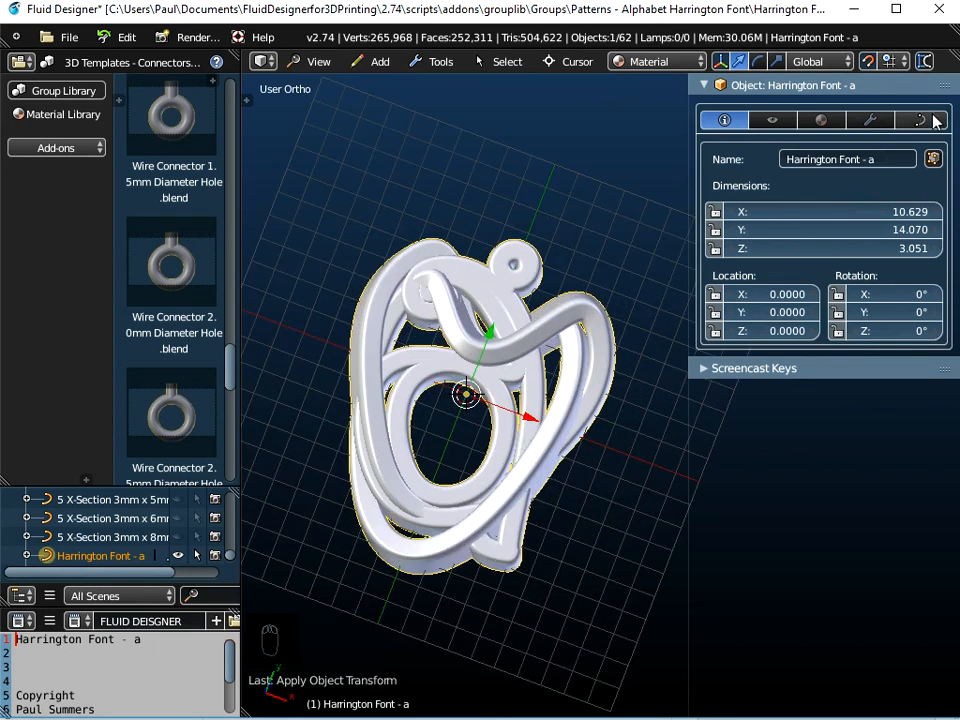
Show the pendant's Curve Data settings and widen the properties area to fit the full bevel object name.
left_click(922, 120)
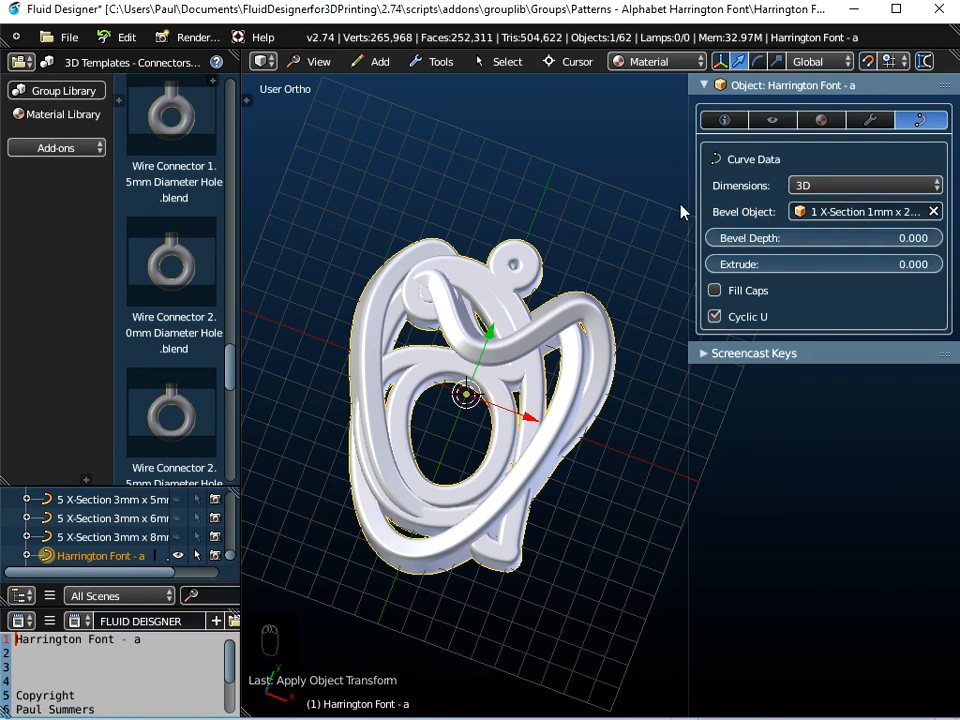
left_click_drag(686, 214, 634, 212)
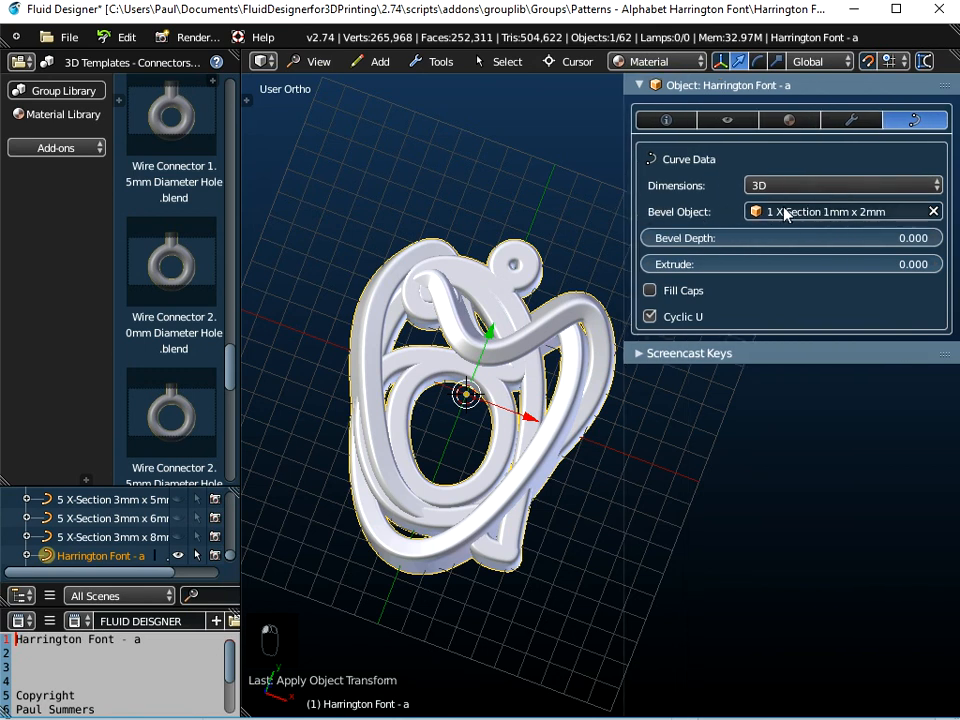
Start an append and browse to the objects of Rectangular X-Sections 0.1mm - 1.0mm MASTER.blend in 3D Templates - Masters less than 1.0mm.
left_click(68, 40)
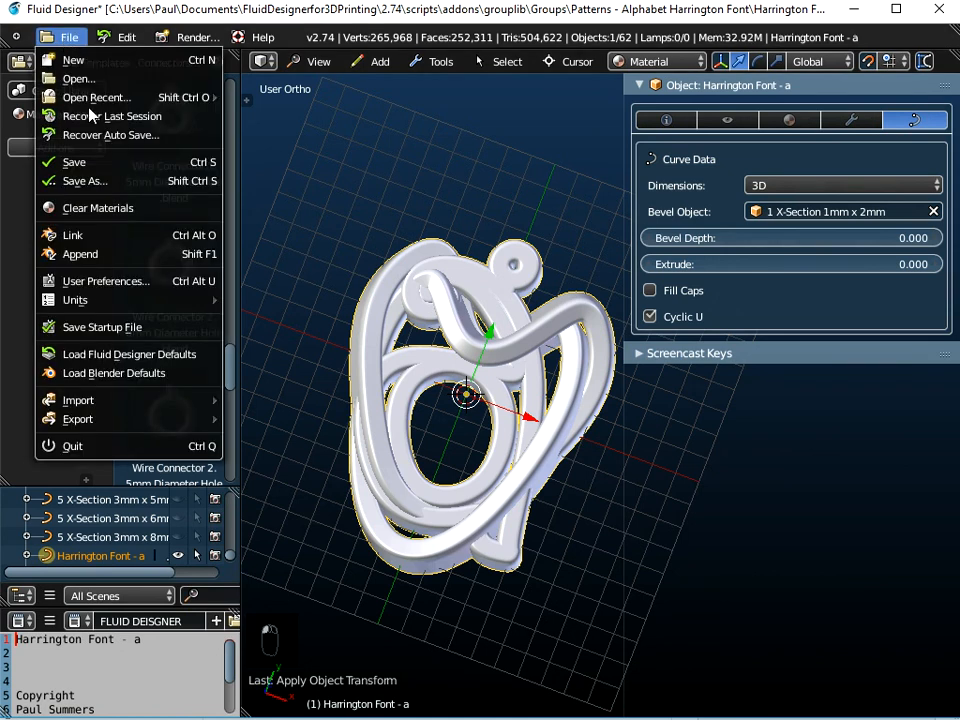
left_click(88, 254)
left_click(245, 133)
left_click(245, 133)
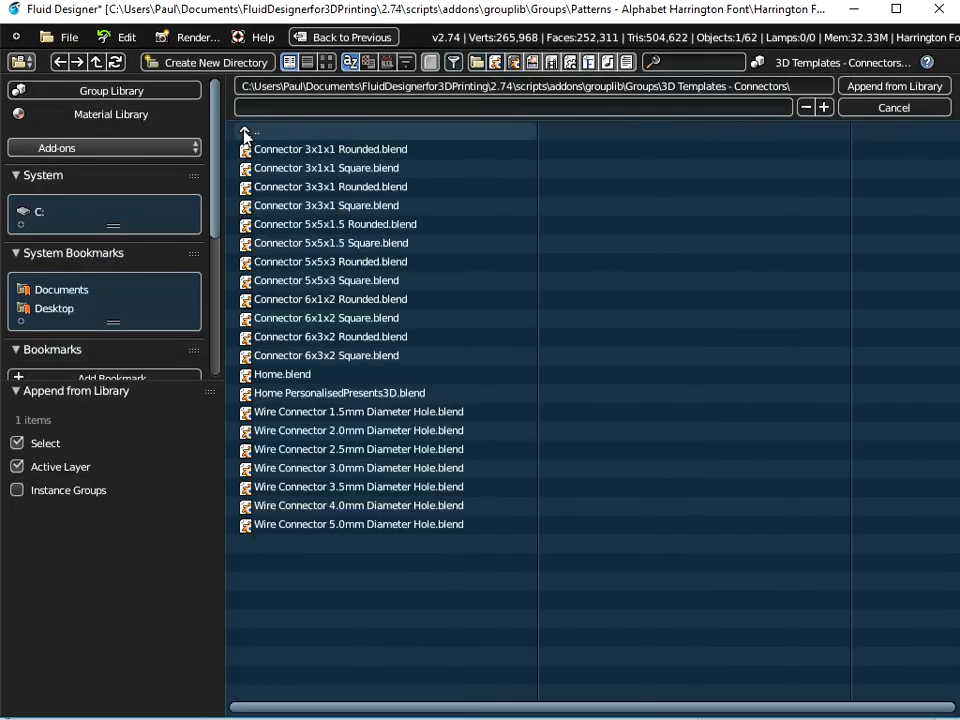
left_click(245, 133)
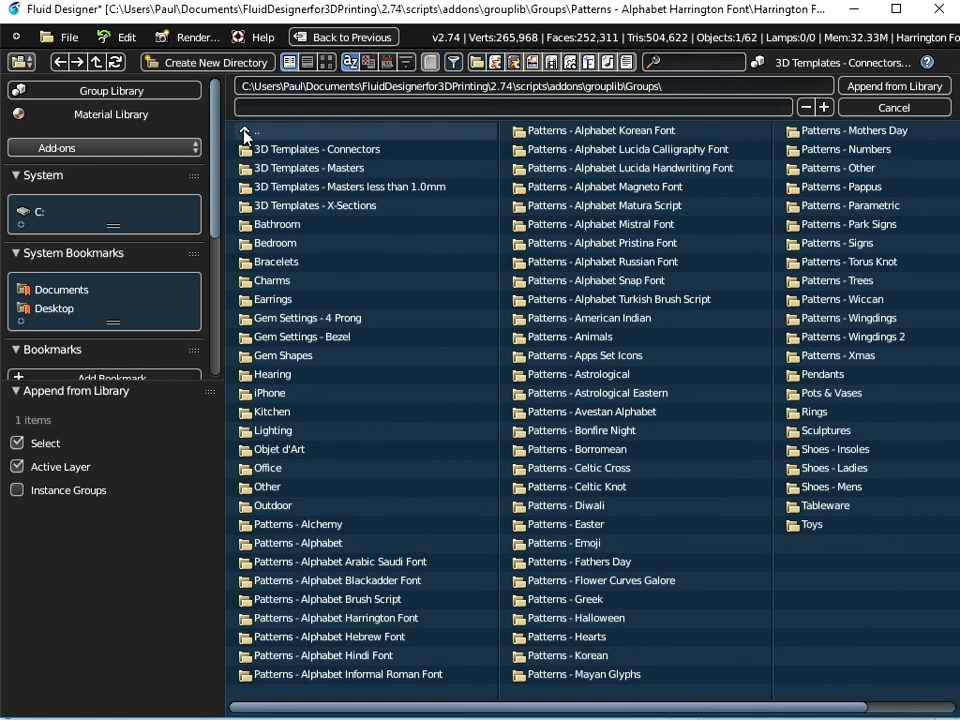
left_click(306, 188)
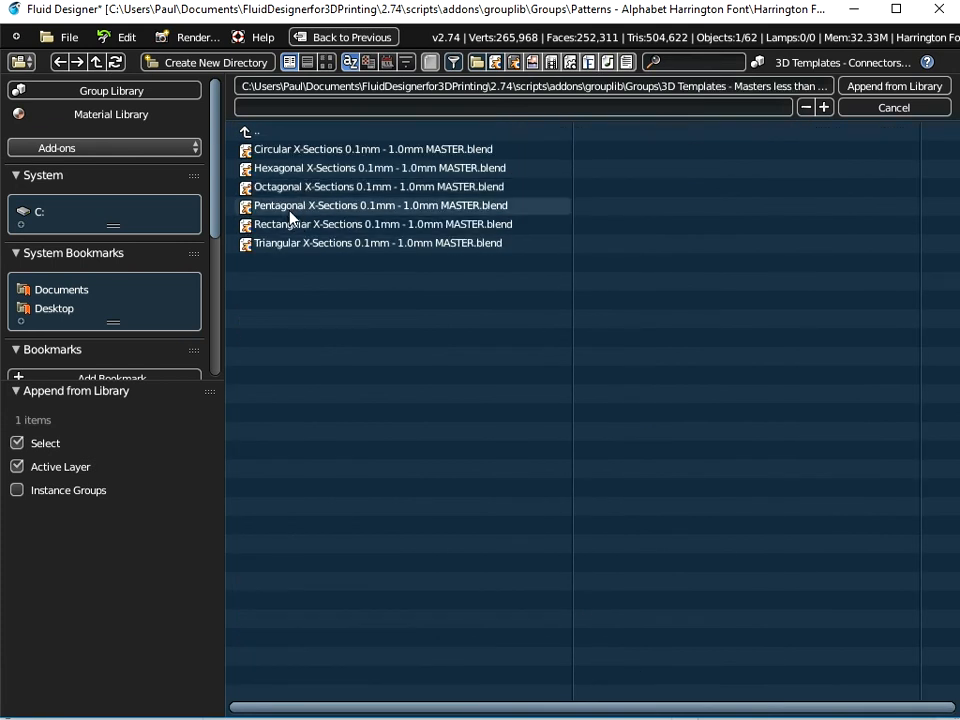
left_click(290, 212)
left_click(245, 133)
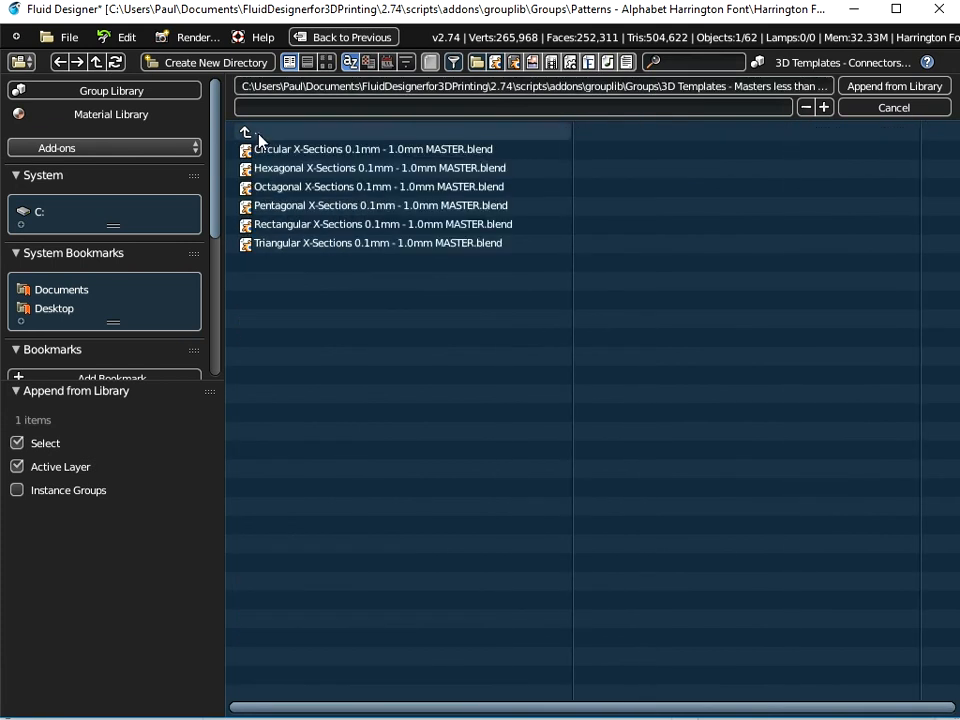
left_click(287, 226)
left_click(274, 210)
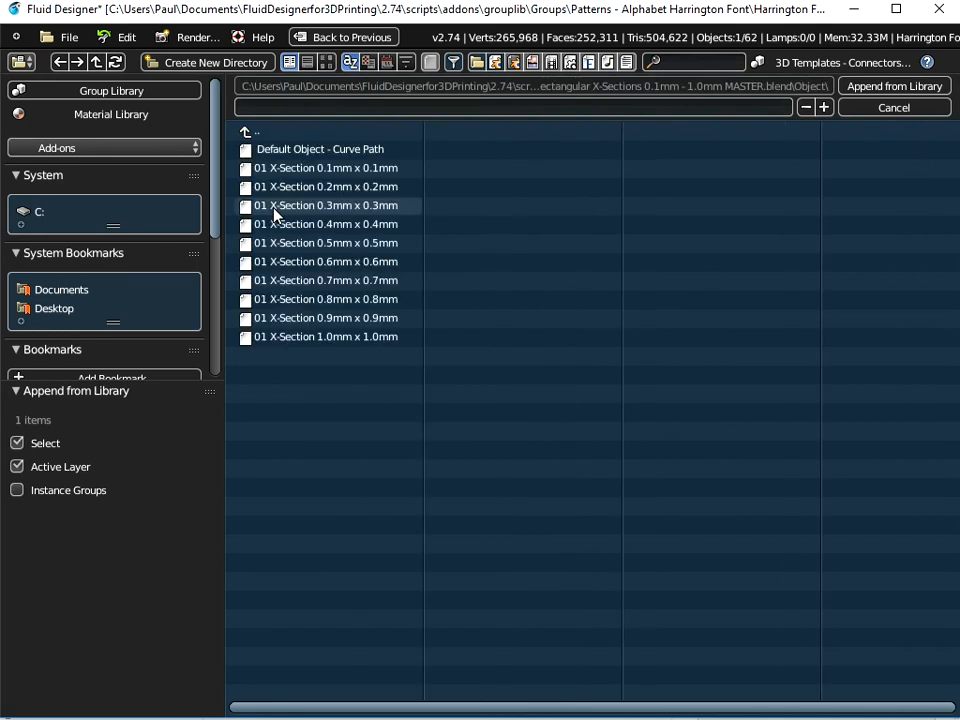
Append the 0.8mm x 0.8mm, 0.6mm x 0.6mm and 0.4mm x 0.4mm X-Section objects from the library.
left_click(313, 300)
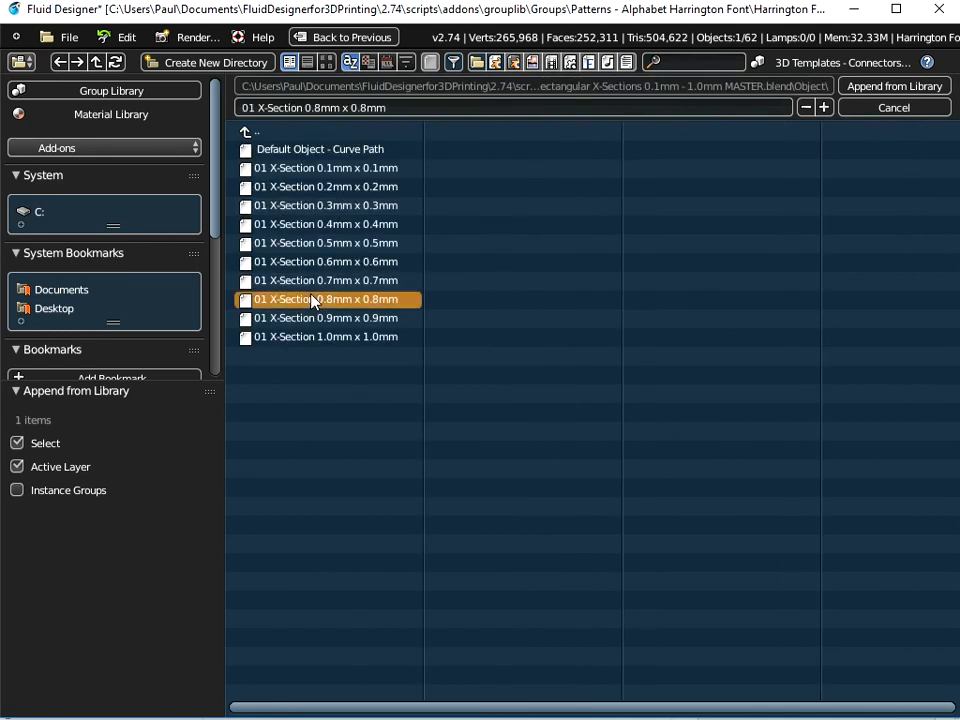
left_click(358, 261, "shift")
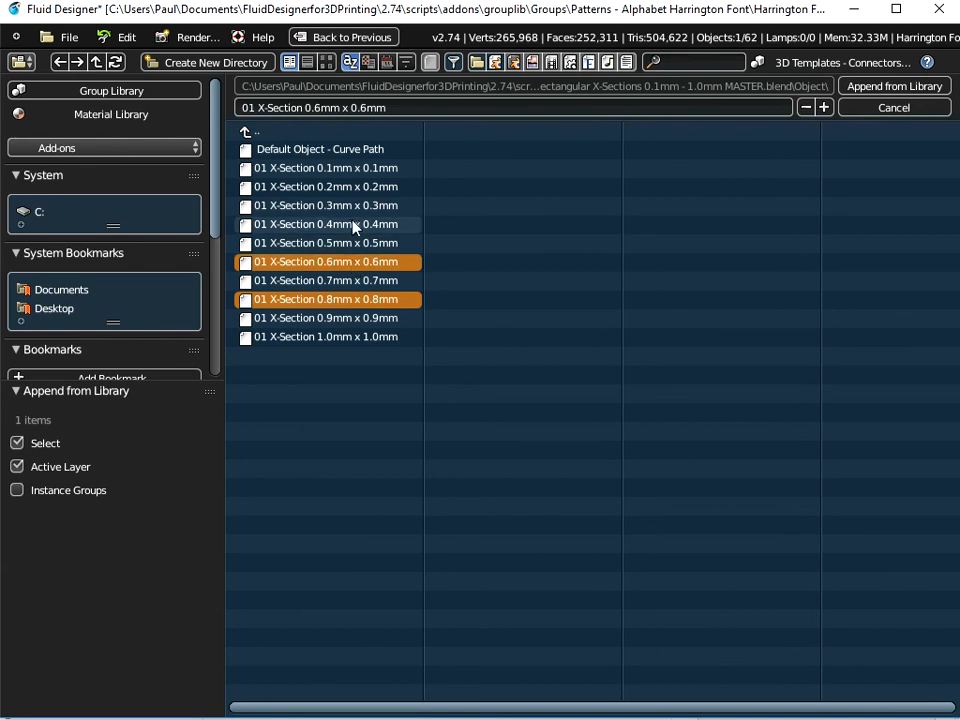
left_click(350, 226, "shift")
left_click(860, 90)
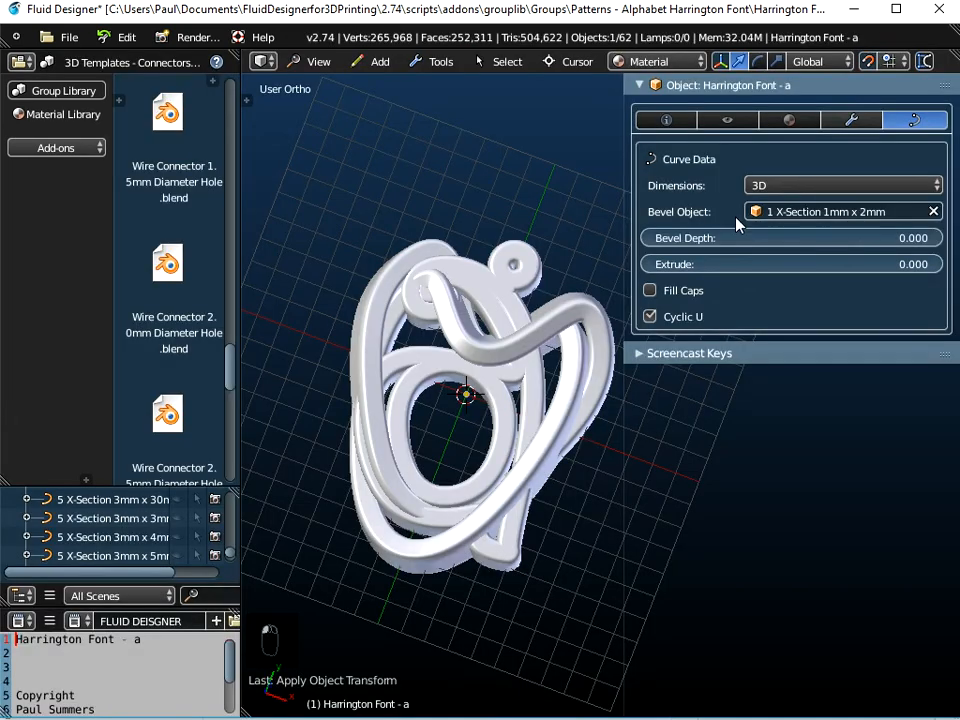
Reselect the pendant, set its bevel object to 01 X-Section 0.6mm x 0.6mm and inspect the thinner result.
left_click(650, 316)
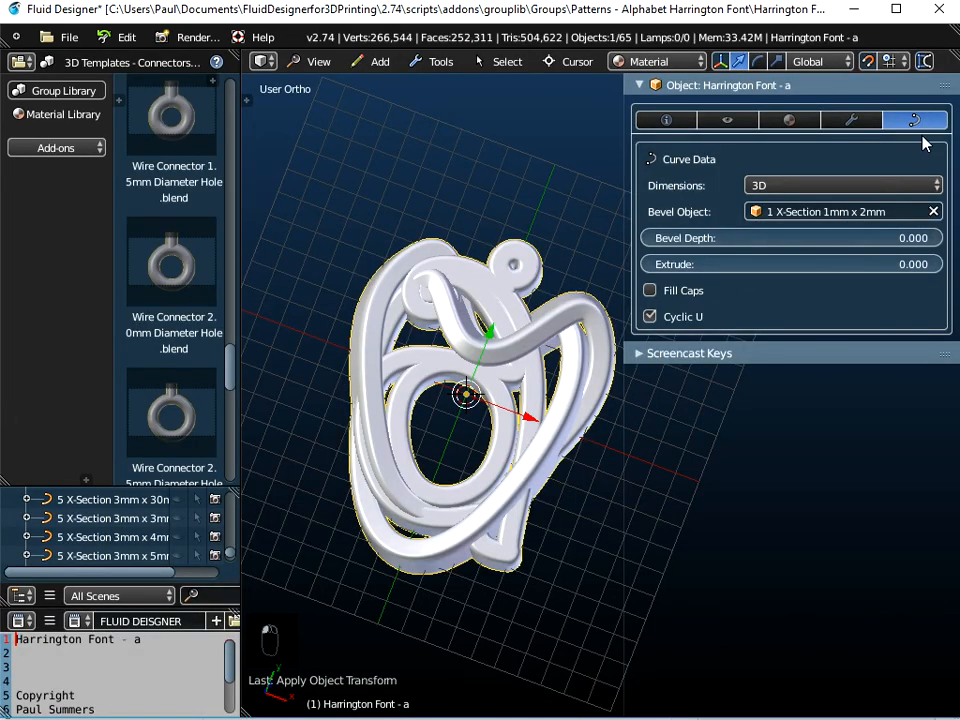
left_click(846, 212)
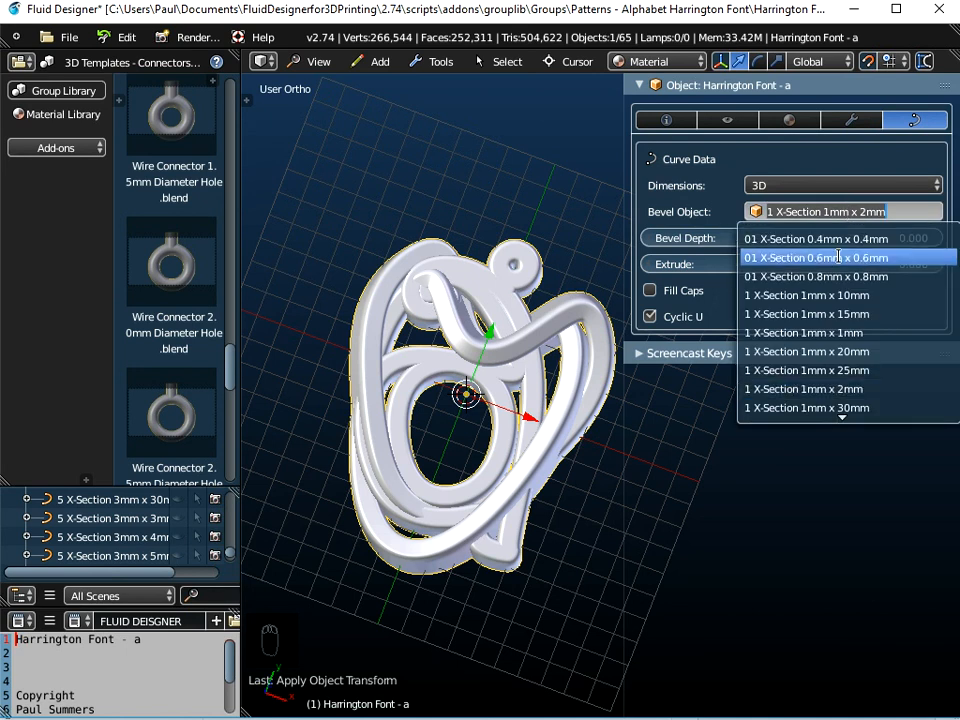
left_click(838, 257)
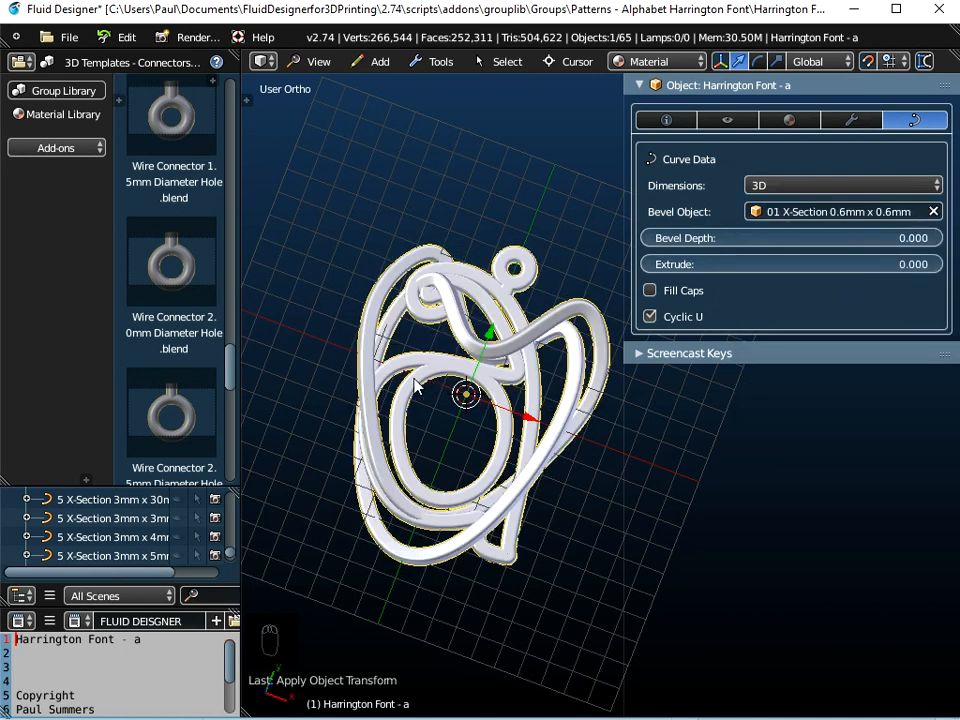
scroll(455, 373, "up", 2)
scroll(455, 373, "down", 2)
middle_click_drag(455, 373, 493, 399)
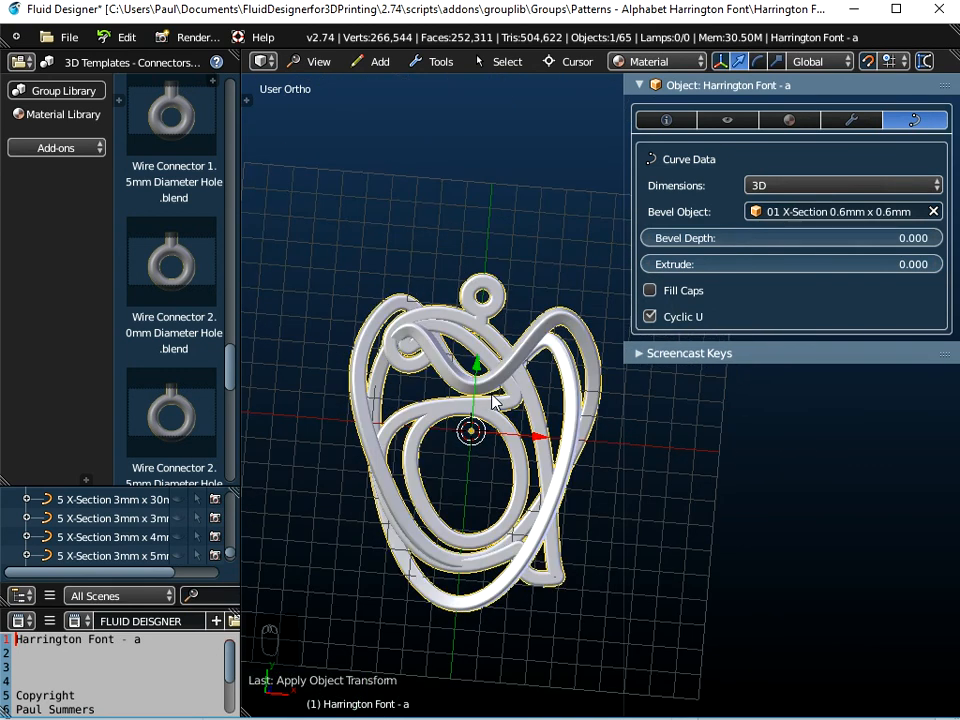
scroll(492, 401, "up", 2)
middle_click_drag(497, 354, 497, 347)
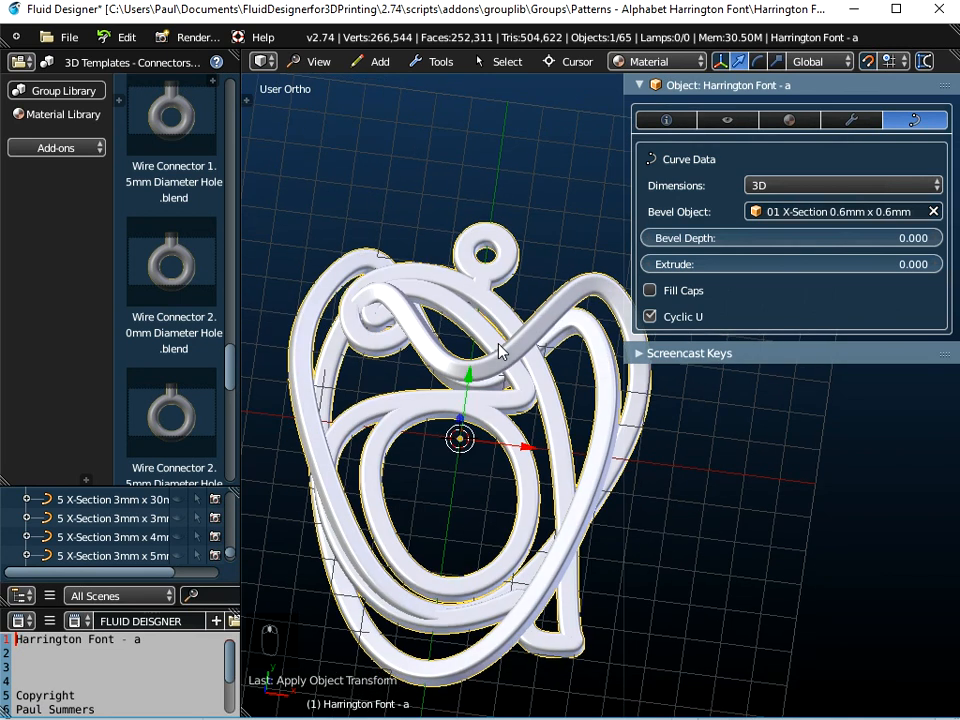
Show the pendant's object information and check its dimensions against the model.
left_click(668, 120)
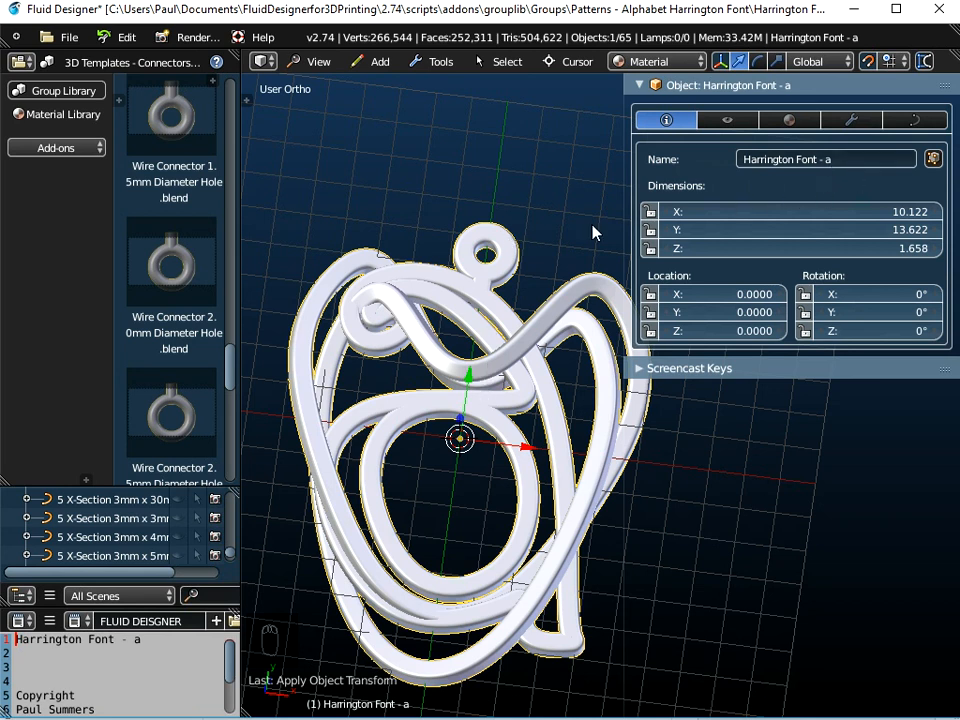
scroll(500, 225, "up", 1)
scroll(482, 255, "up", 2)
scroll(483, 257, "down", 4)
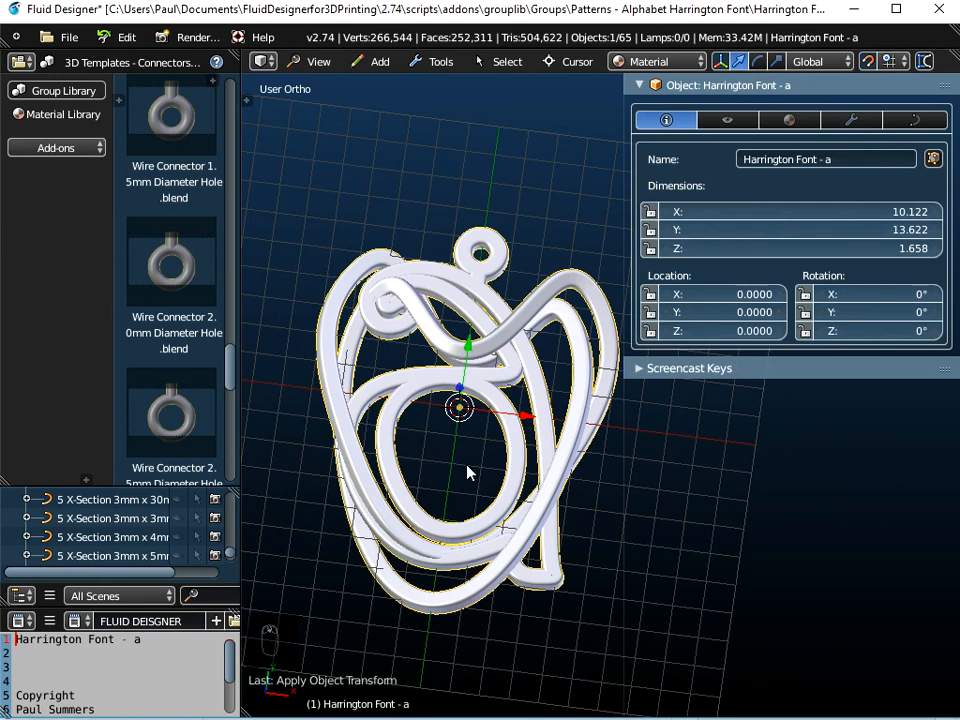